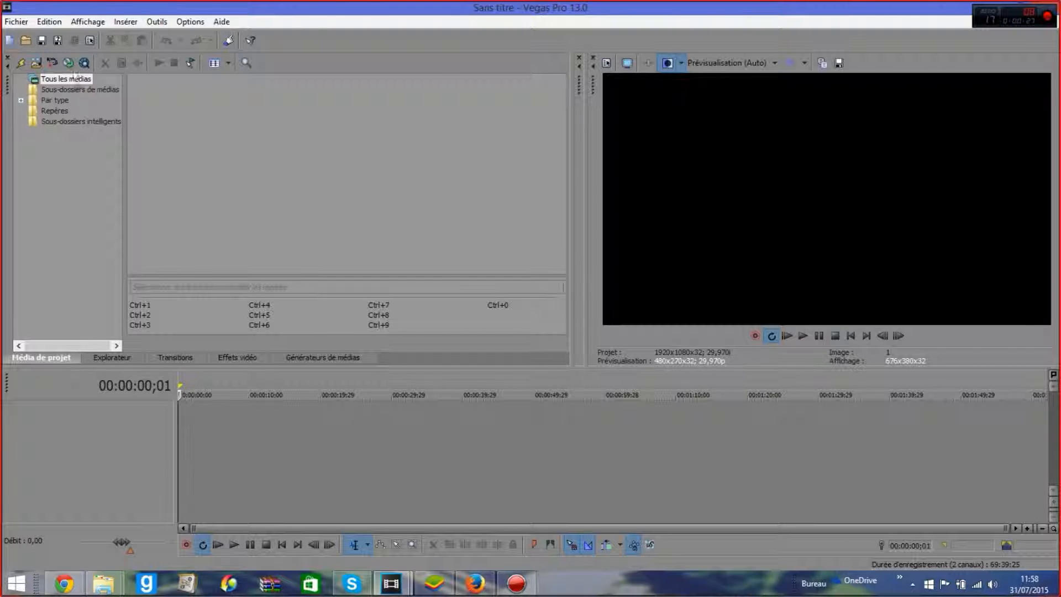
- Import the DADA71253 logo JPG from the youtube > image folder into the project and onto the timeline
click(26, 42)
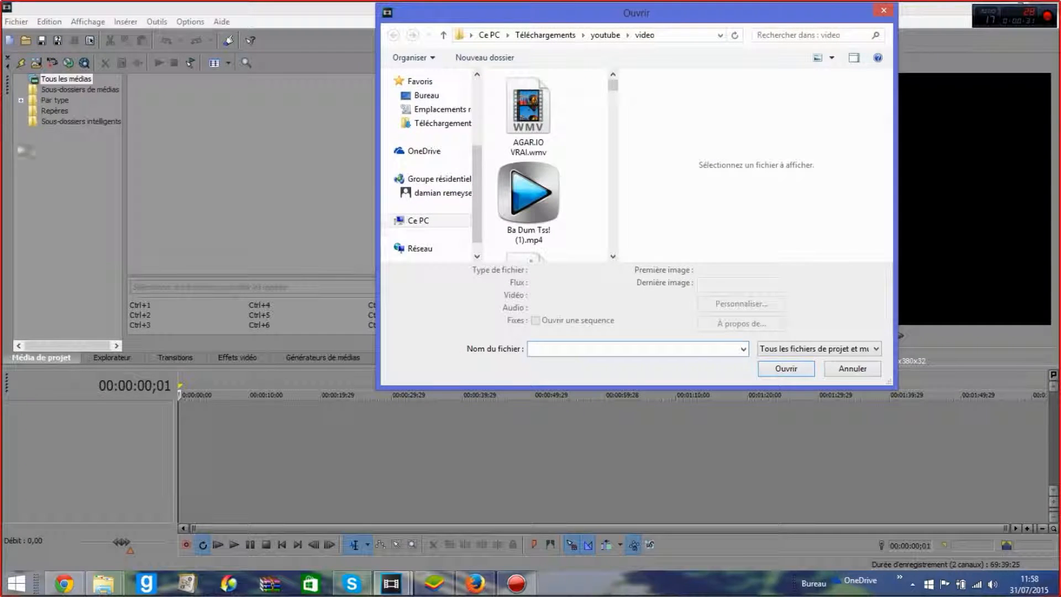
click(604, 34)
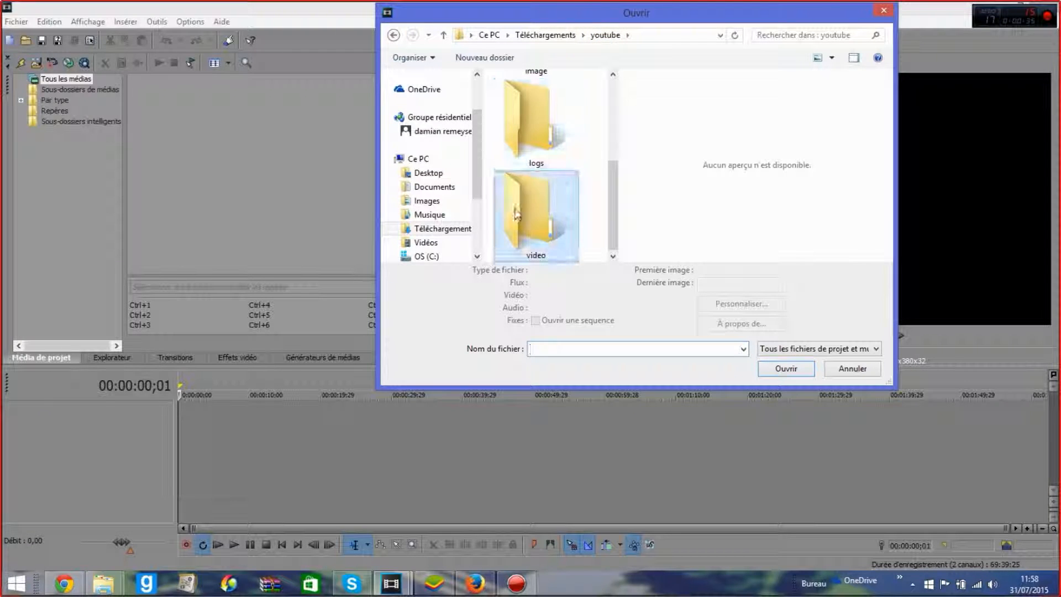
drag(614, 218, 612, 134)
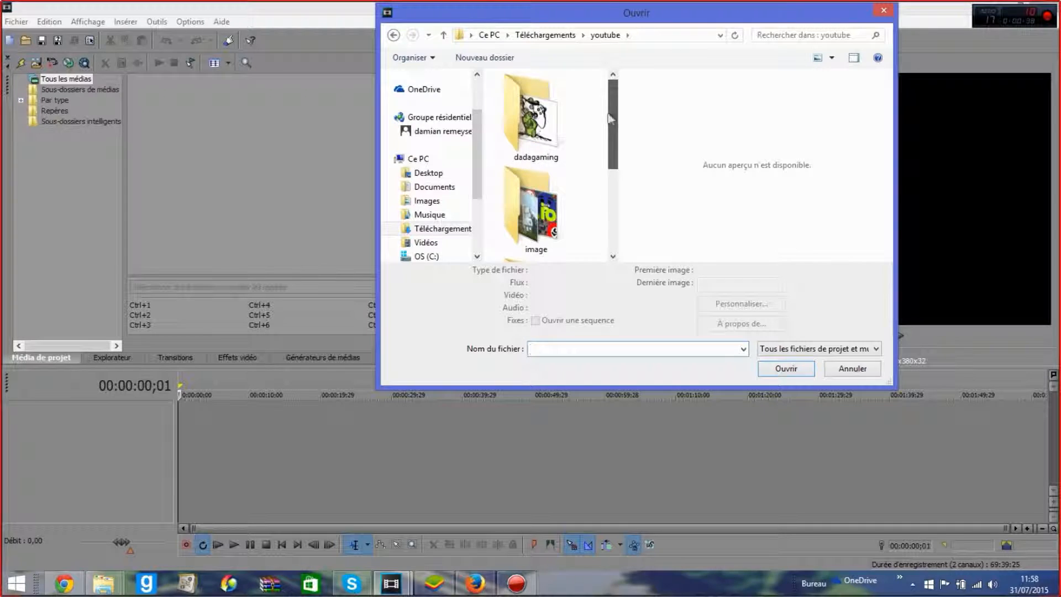
double_click(562, 198)
scroll(550, 201, down, 1)
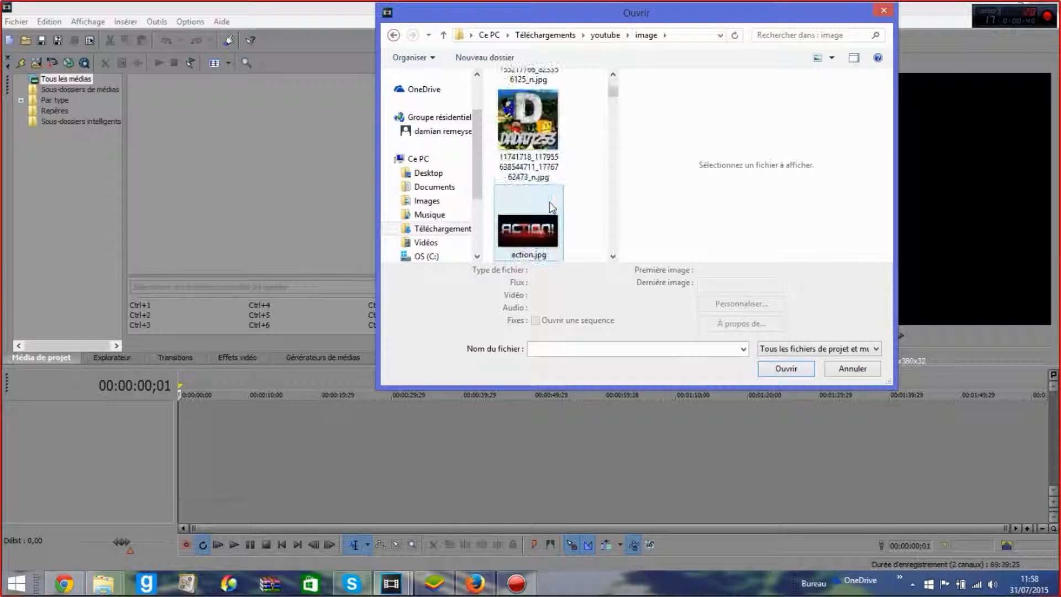
scroll(549, 201, down, 1)
scroll(563, 234, up, 2)
scroll(561, 132, down, 3)
scroll(561, 132, up, 1)
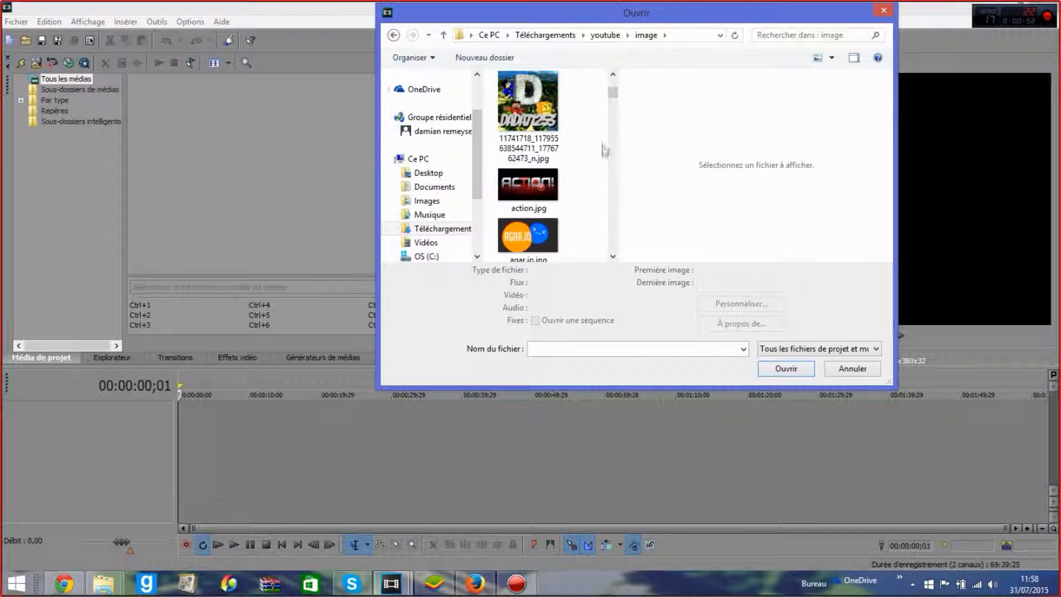
double_click(540, 139)
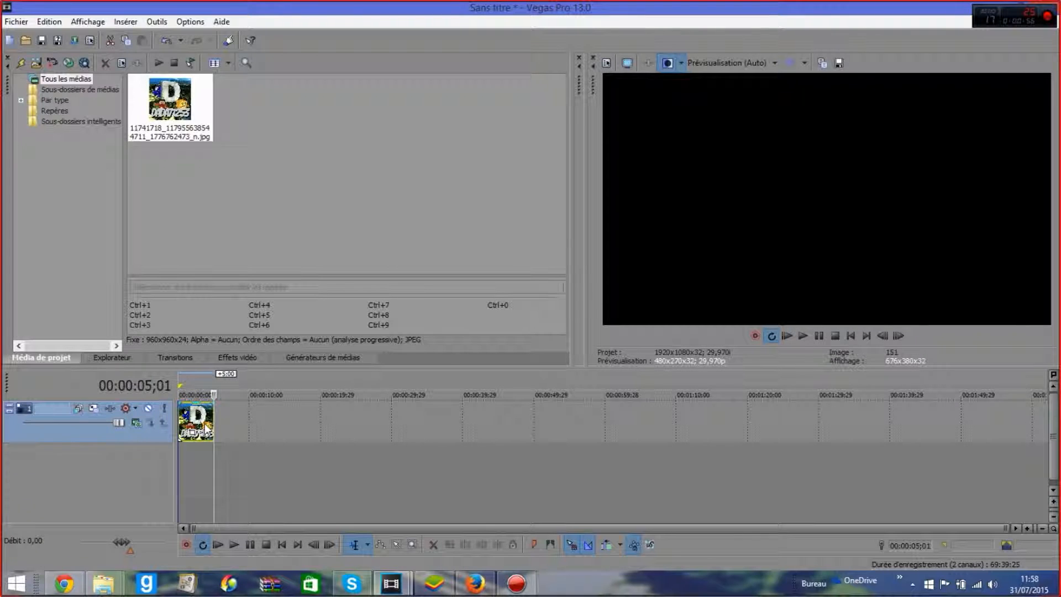
- Examine the image clip in the preview by placing the playhead at its start, middle, end and beyond
mouse_move(216, 423)
mouse_down()
mouse_move(248, 421)
mouse_move(202, 420)
mouse_move(219, 415)
mouse_move(210, 418)
mouse_move(214, 406)
mouse_up()
click(210, 479)
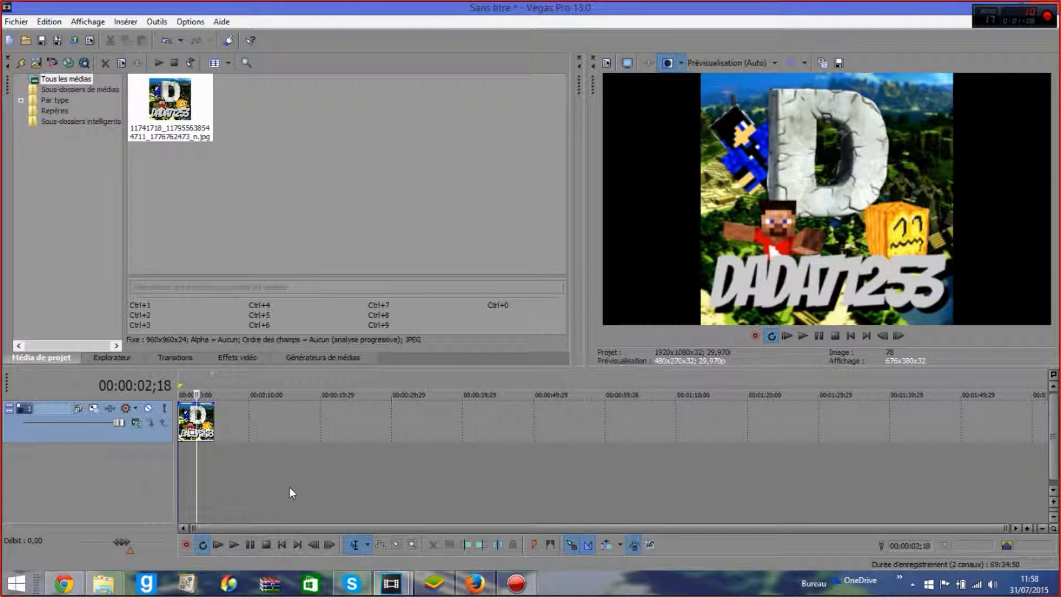
click(290, 486)
click(213, 489)
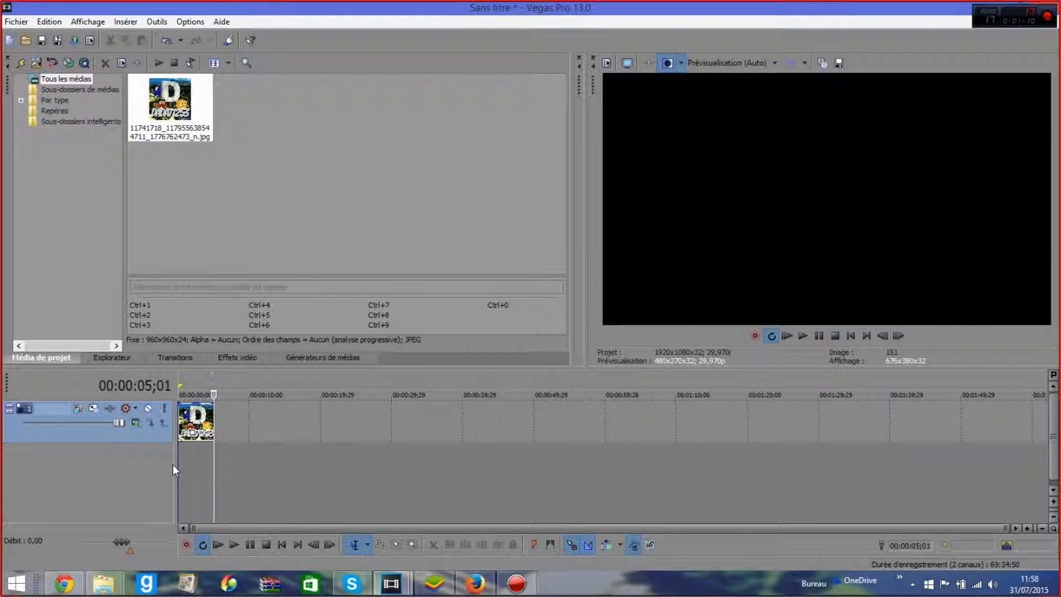
click(181, 469)
click(191, 475)
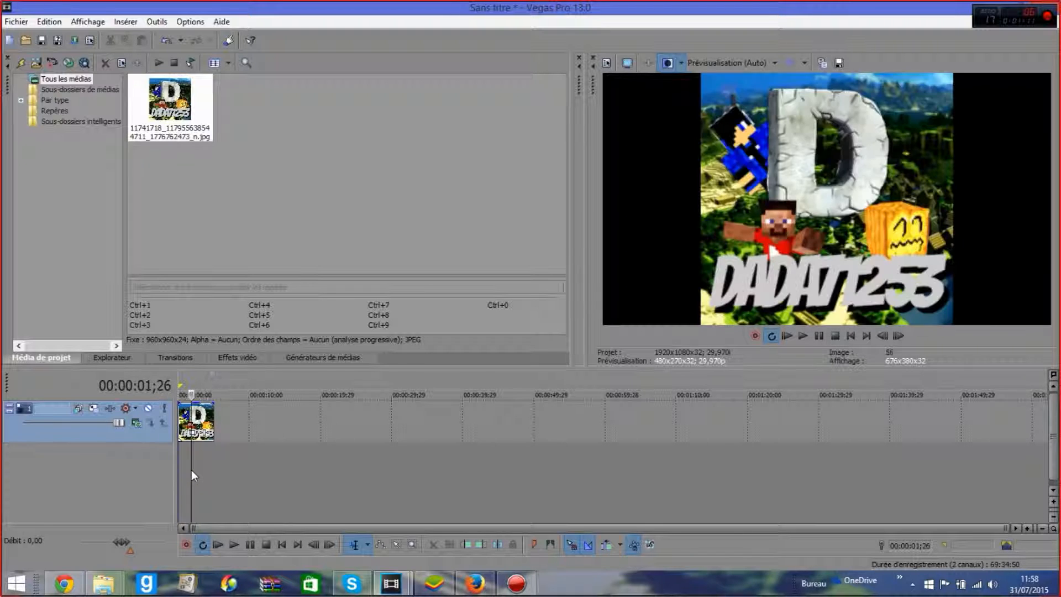
click(230, 469)
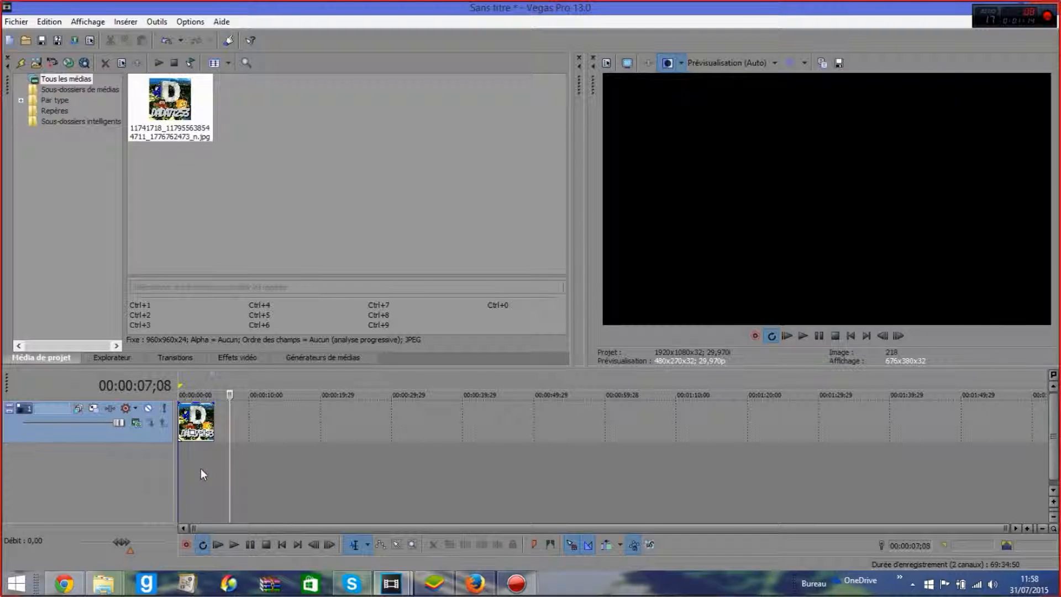
click(200, 471)
click(192, 472)
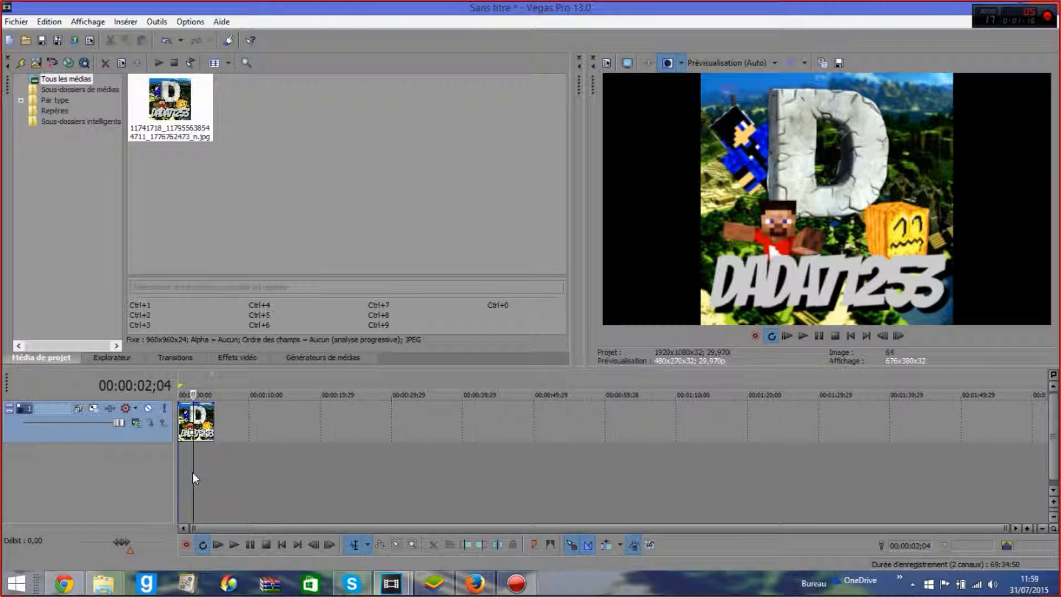
click(212, 463)
click(187, 464)
drag(205, 475, 213, 474)
click(199, 464)
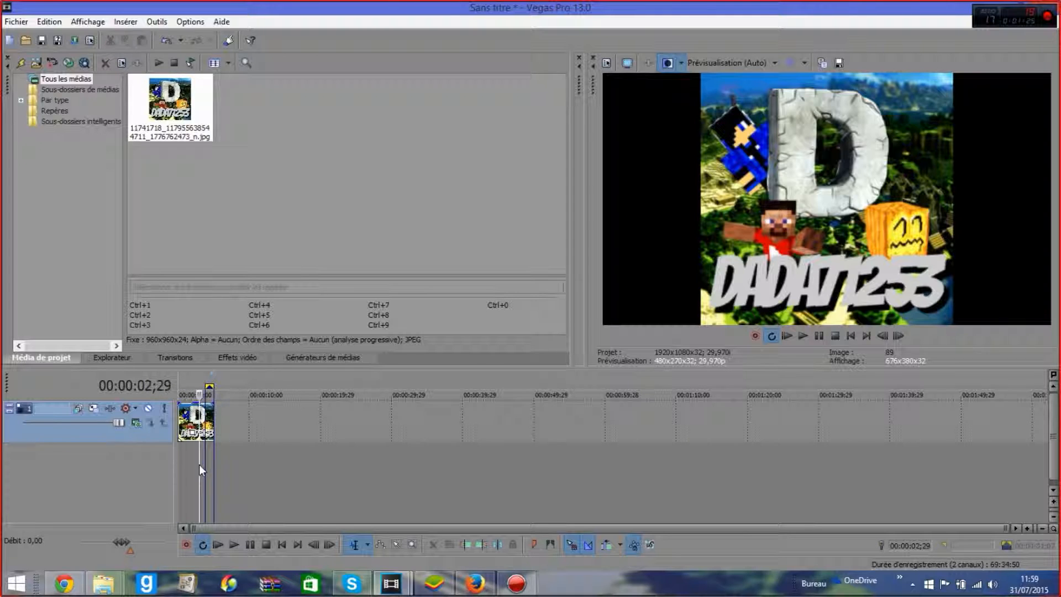
drag(204, 382, 214, 385)
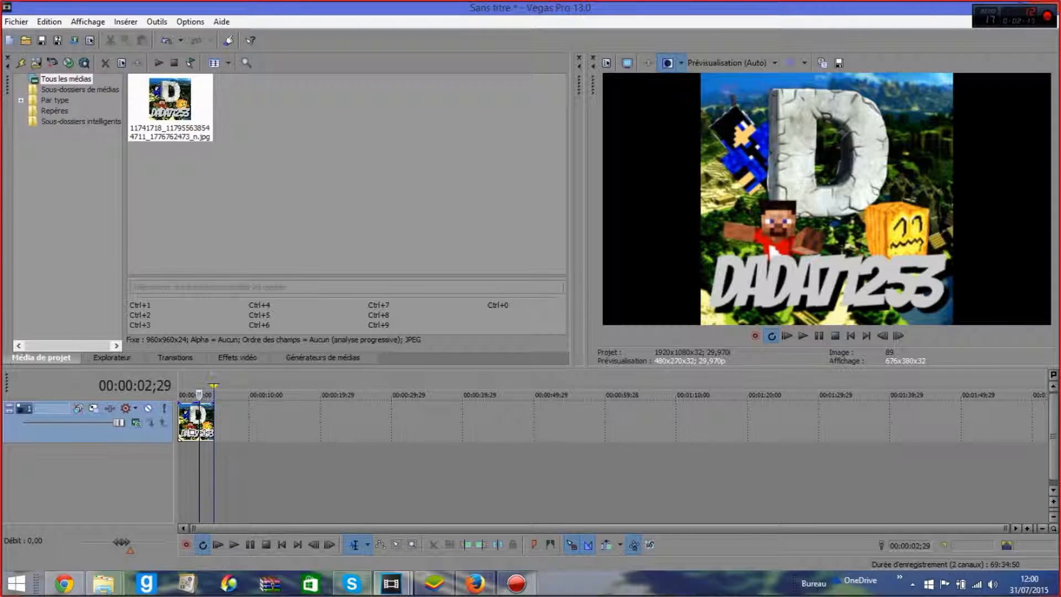
- Extend the image clip to about 11 seconds and trim it back to its original length
drag(213, 419, 255, 419)
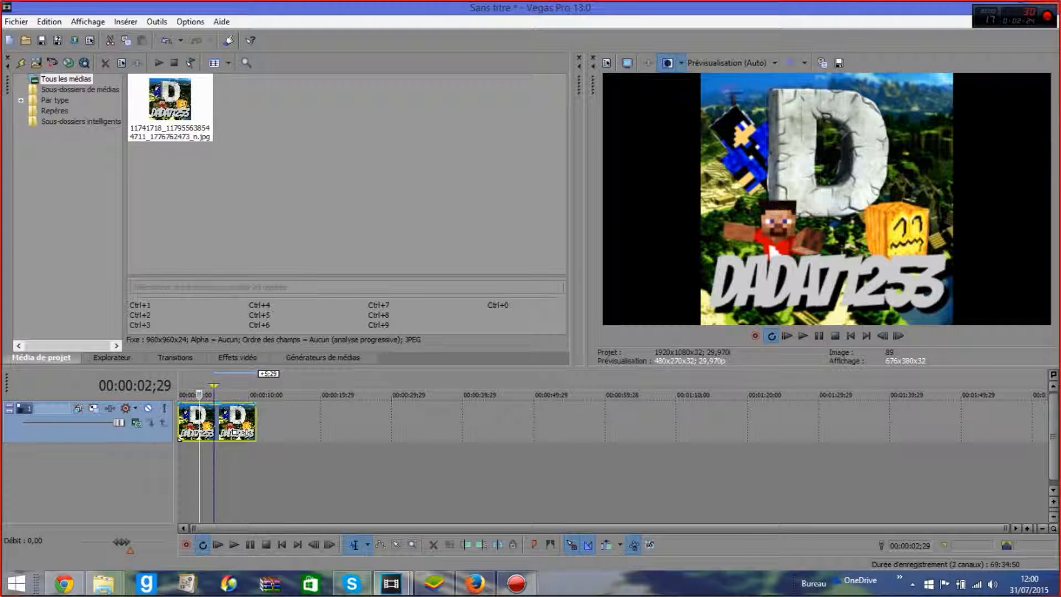
drag(256, 409, 217, 406)
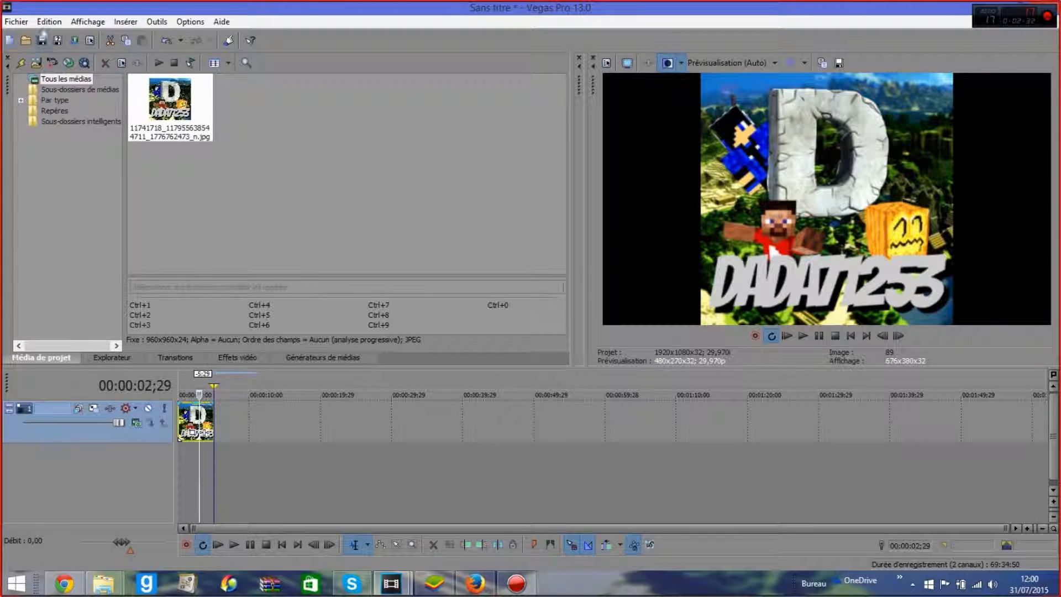
- Import Cash Cash - Overtime.mp3 from the youtube > video folder and move the audio clip to the start of the timeline
click(26, 40)
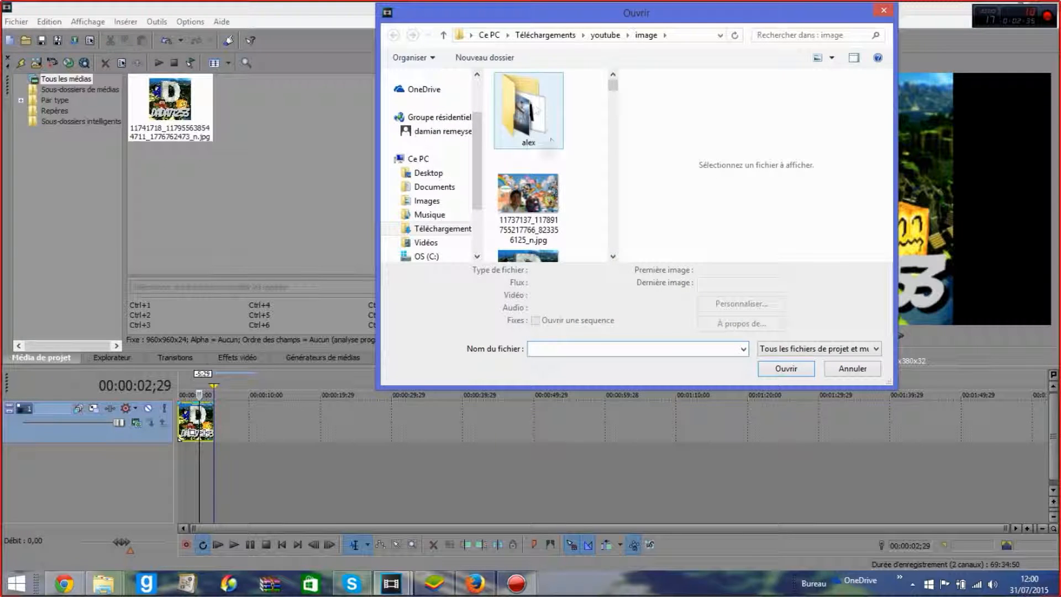
click(605, 35)
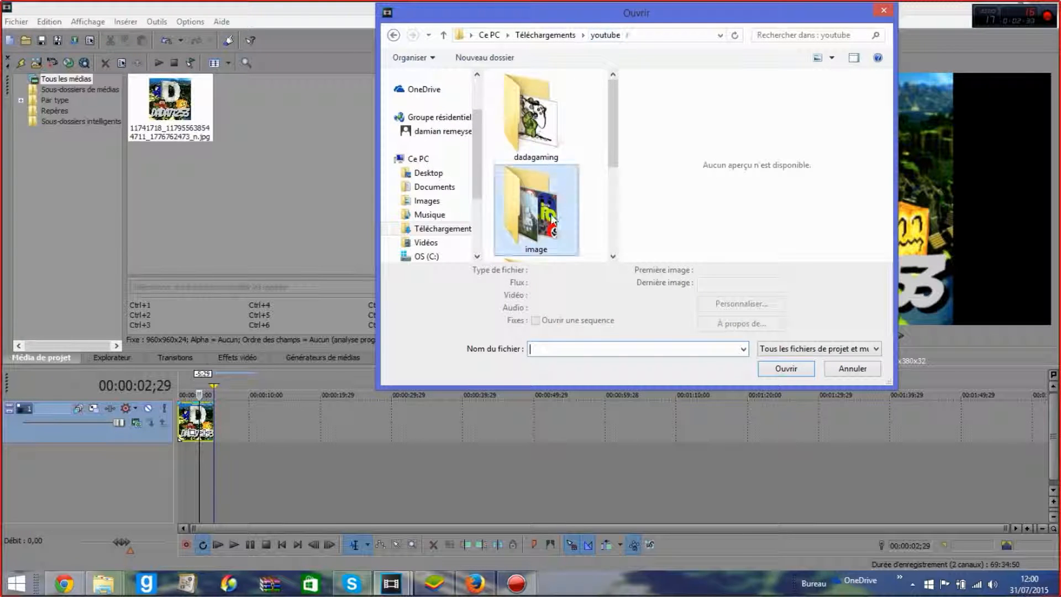
drag(612, 133, 612, 224)
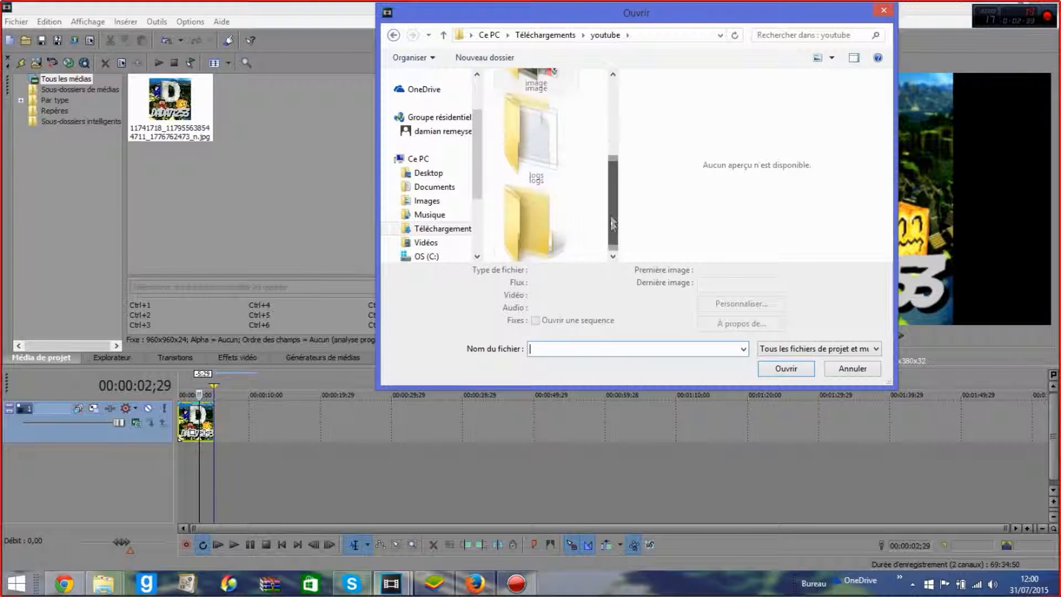
double_click(548, 244)
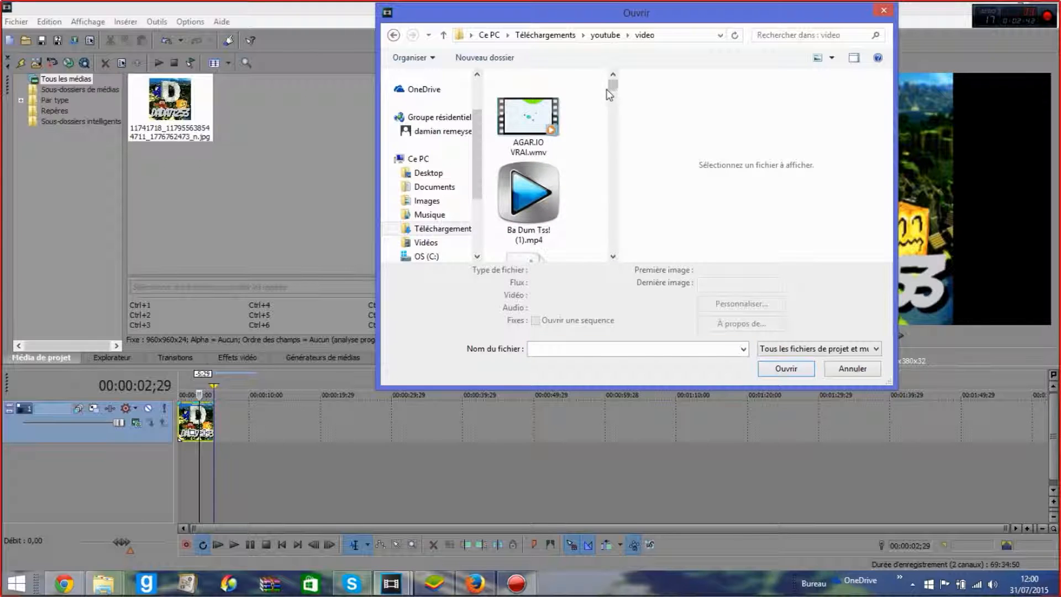
mouse_move(612, 85)
mouse_down()
mouse_move(595, 258)
mouse_move(610, 237)
mouse_move(610, 86)
mouse_up()
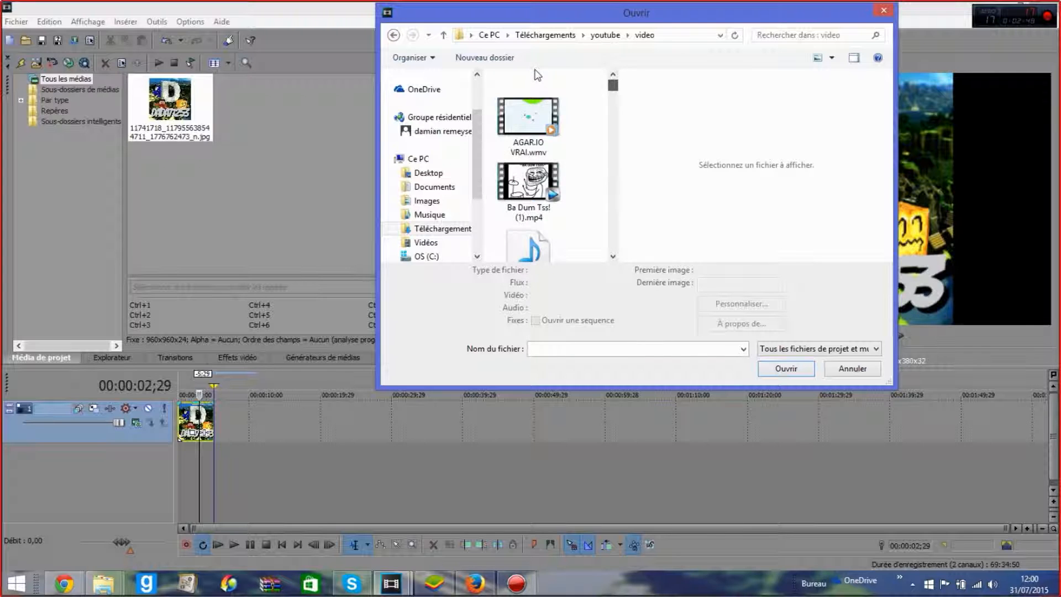
scroll(529, 113, down, 3)
scroll(530, 113, up, 1)
scroll(529, 112, up, 3)
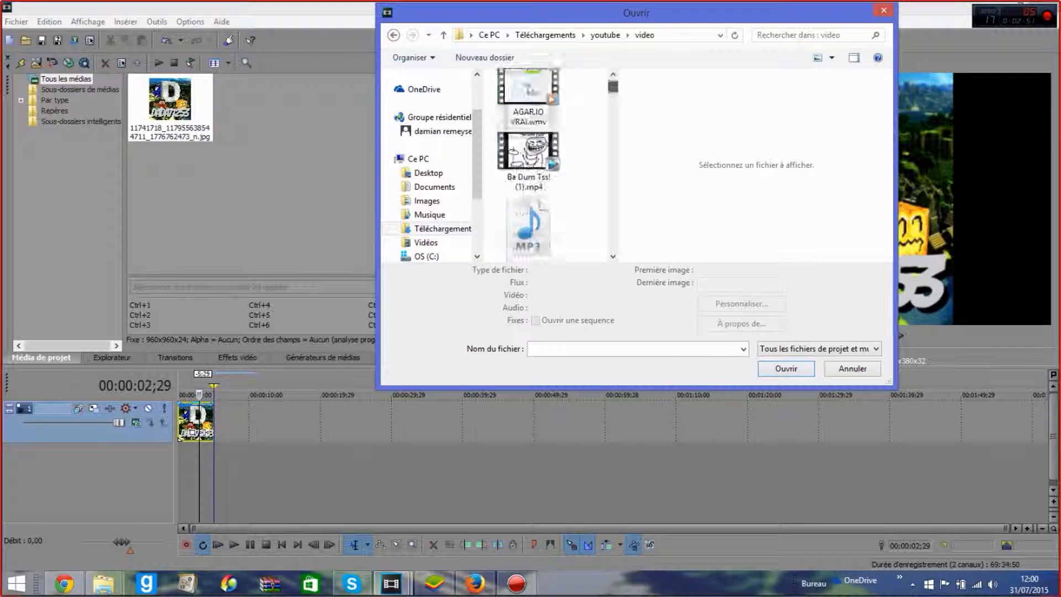
double_click(529, 247)
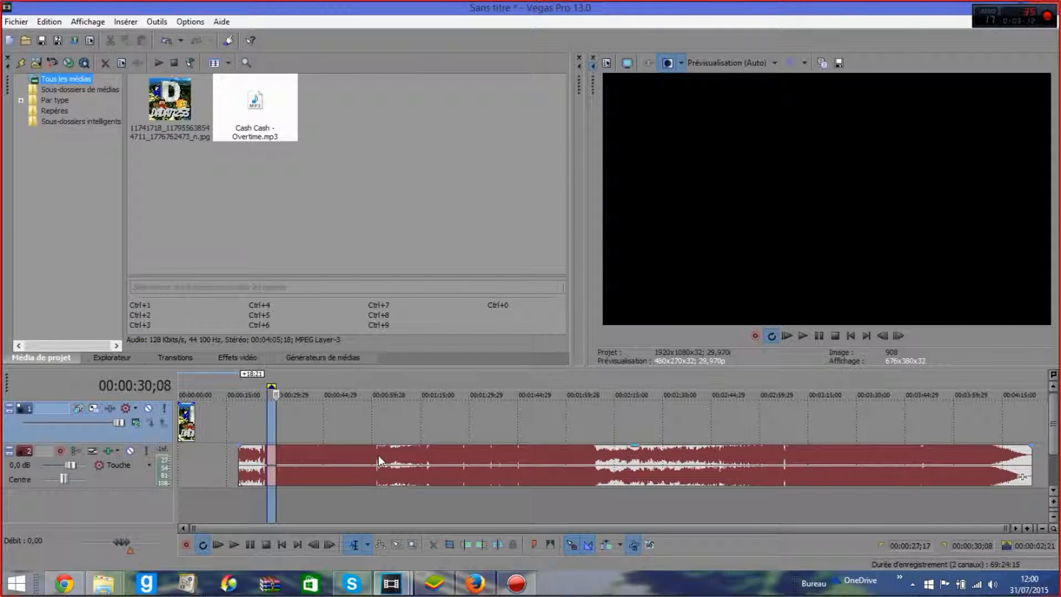
drag(378, 455, 247, 459)
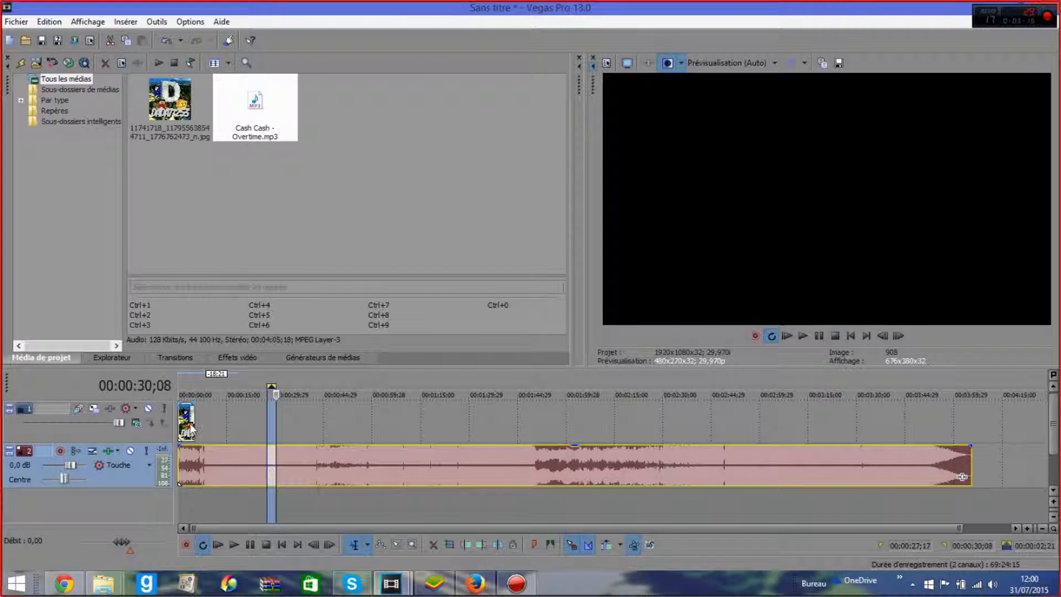
- Play the song from about 7, 25 and 31 seconds to find a suitable cut point
click(200, 493)
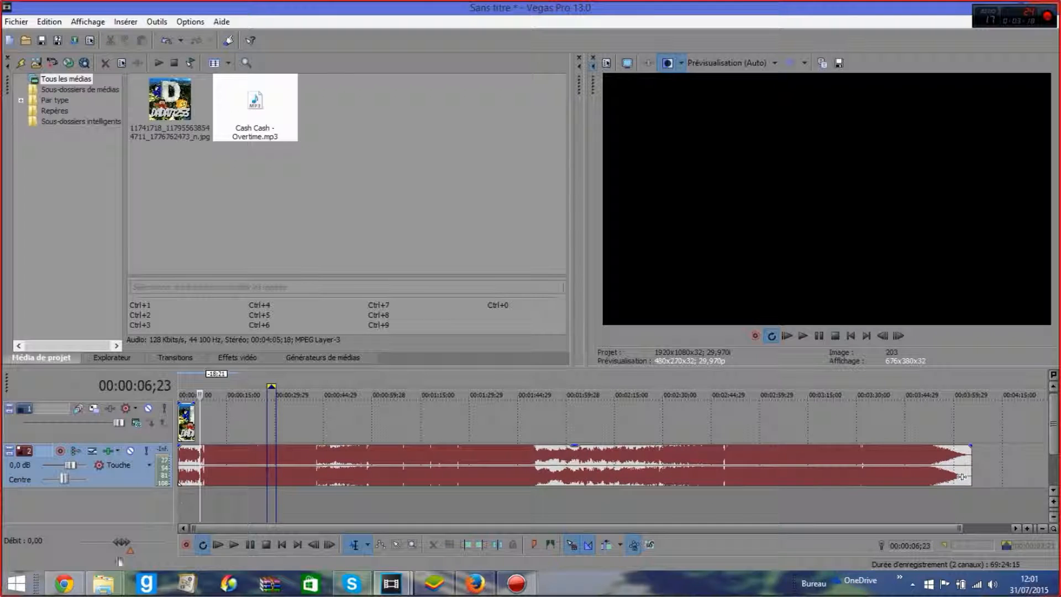
click(251, 545)
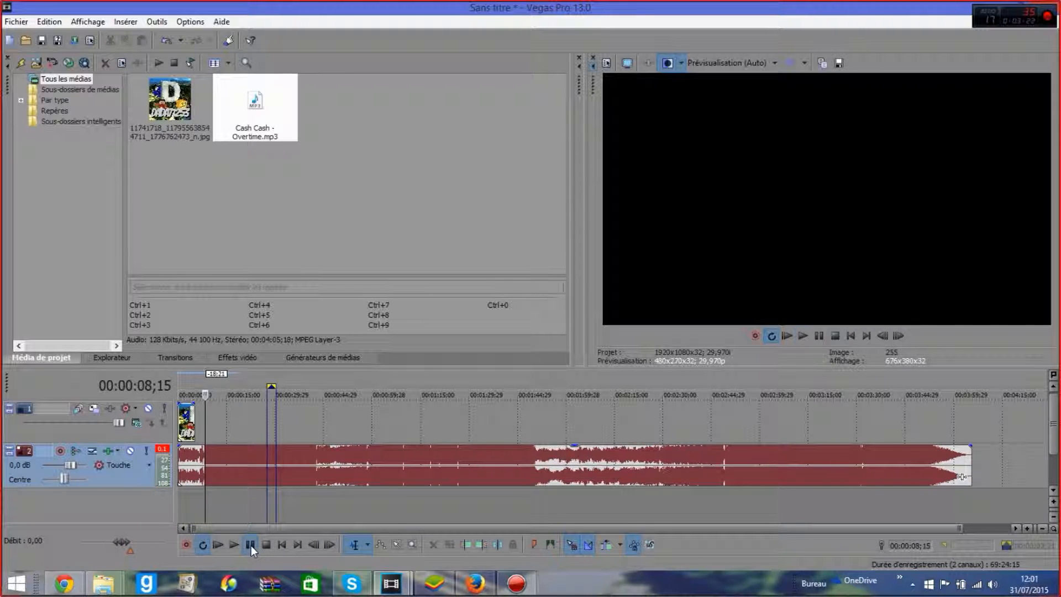
click(260, 499)
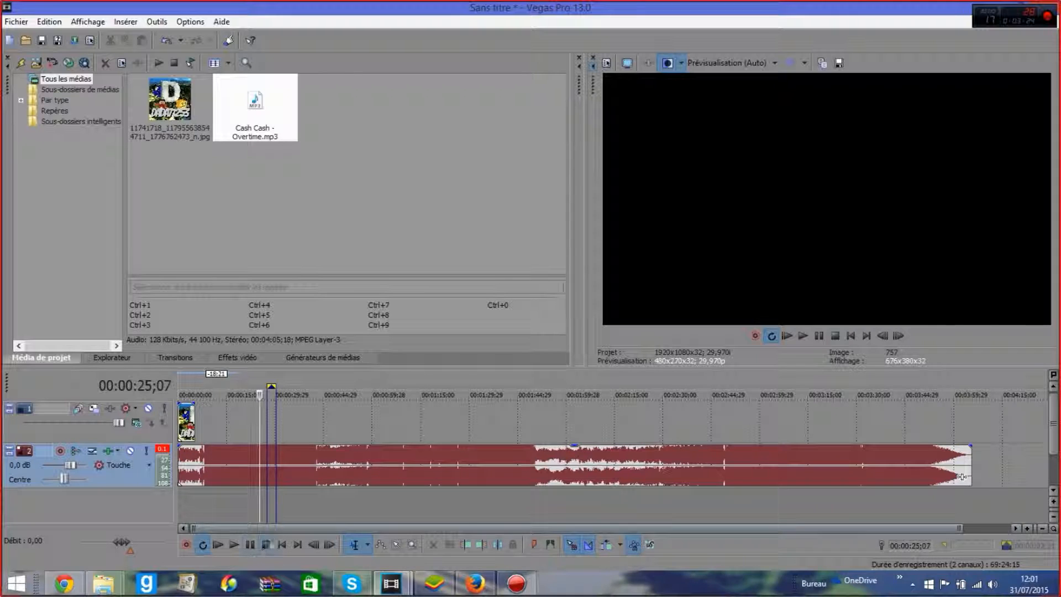
click(248, 549)
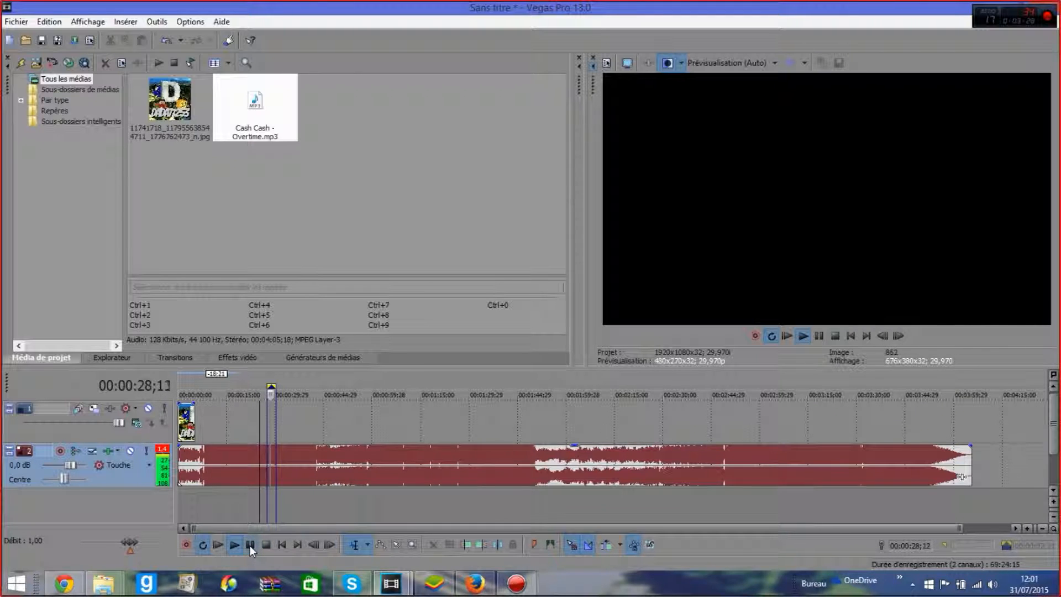
click(250, 545)
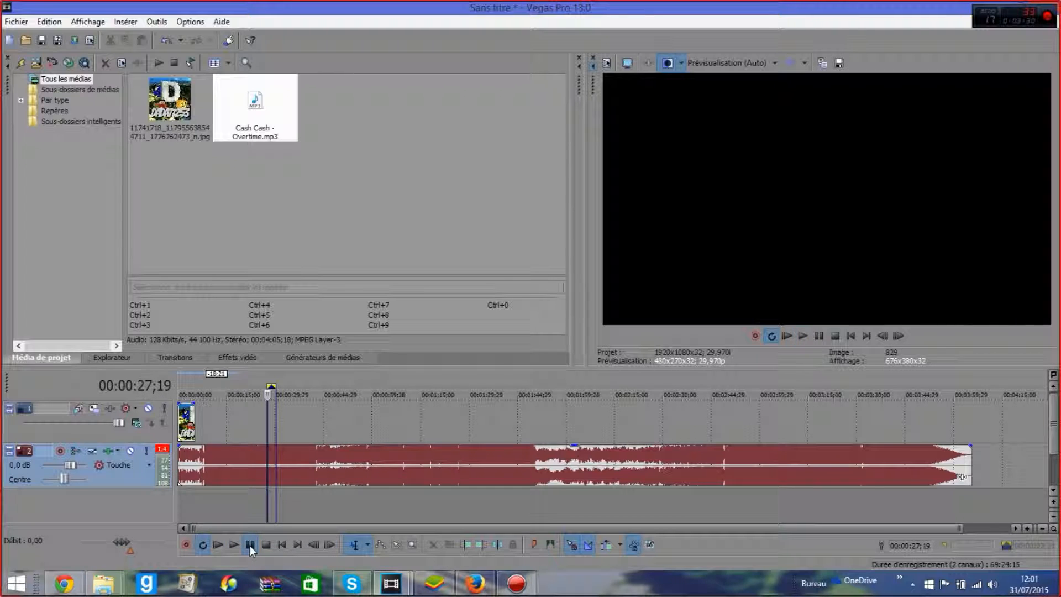
click(250, 545)
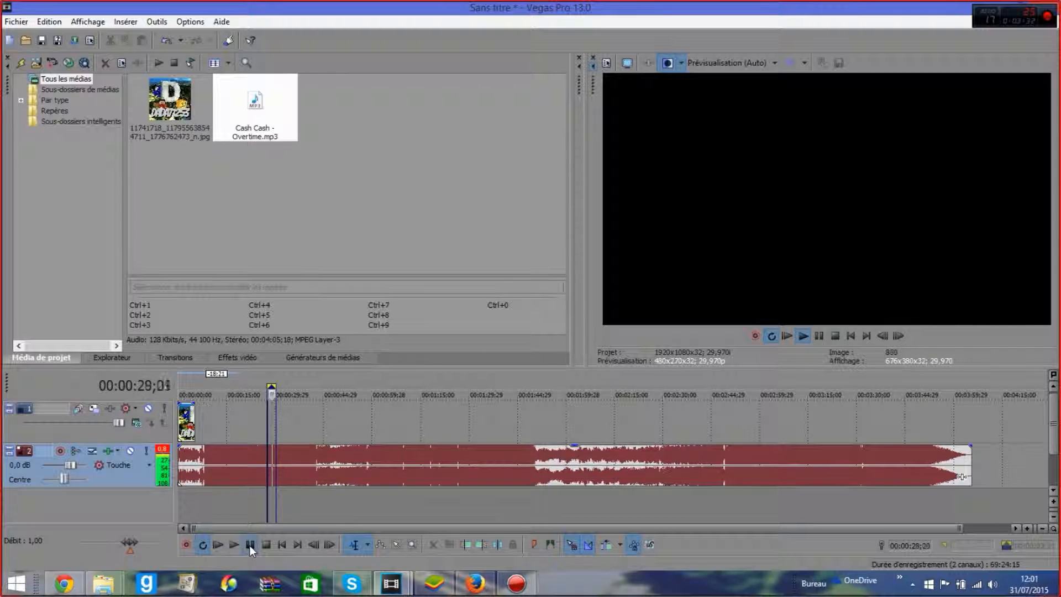
double_click(250, 545)
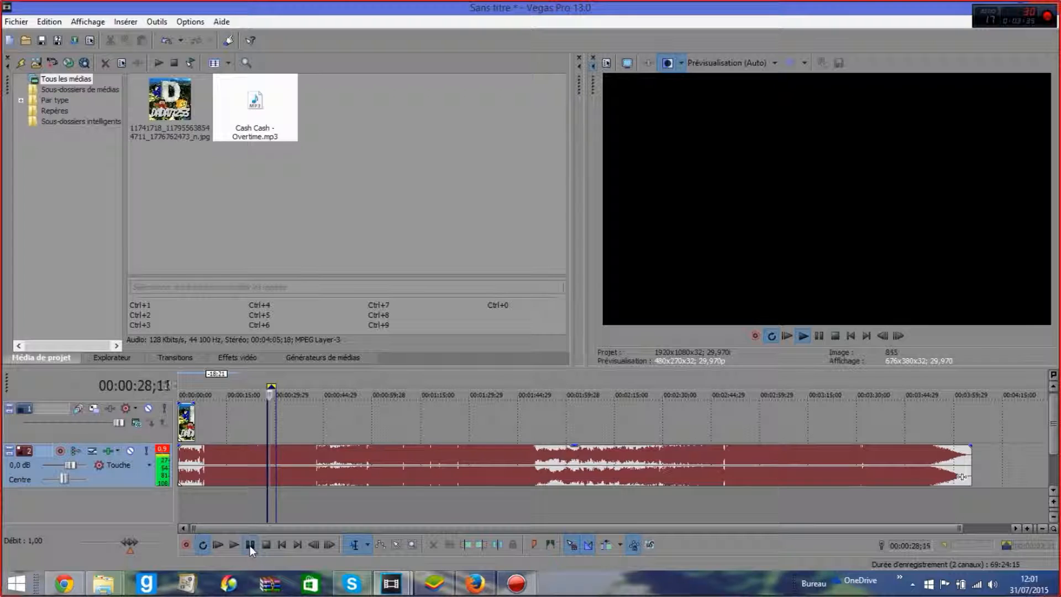
click(249, 545)
click(280, 497)
click(245, 546)
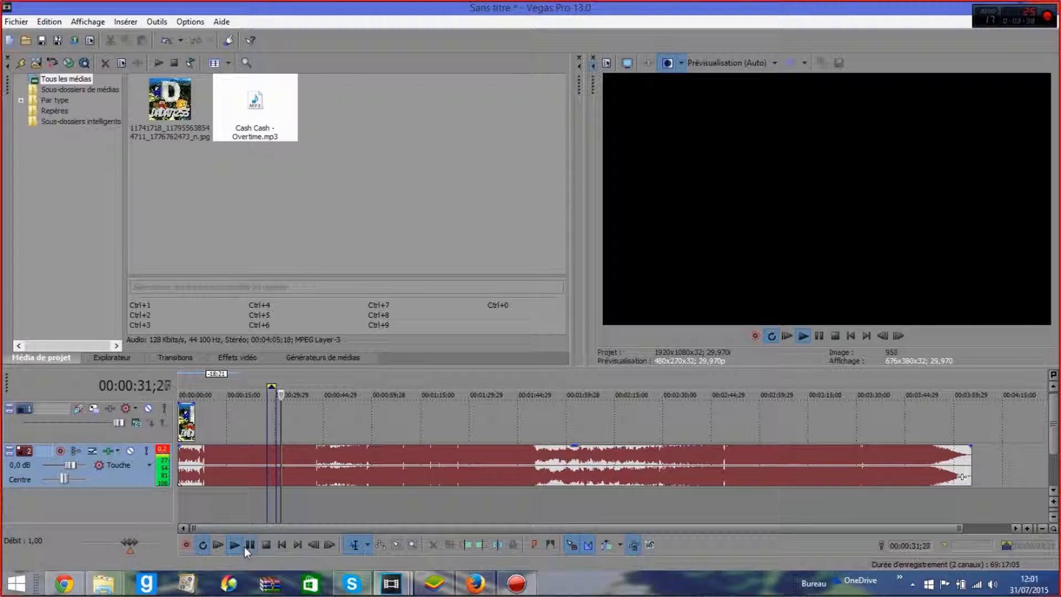
- Split the song at 00:00:33;15 and delete the section after the cut
click(252, 545)
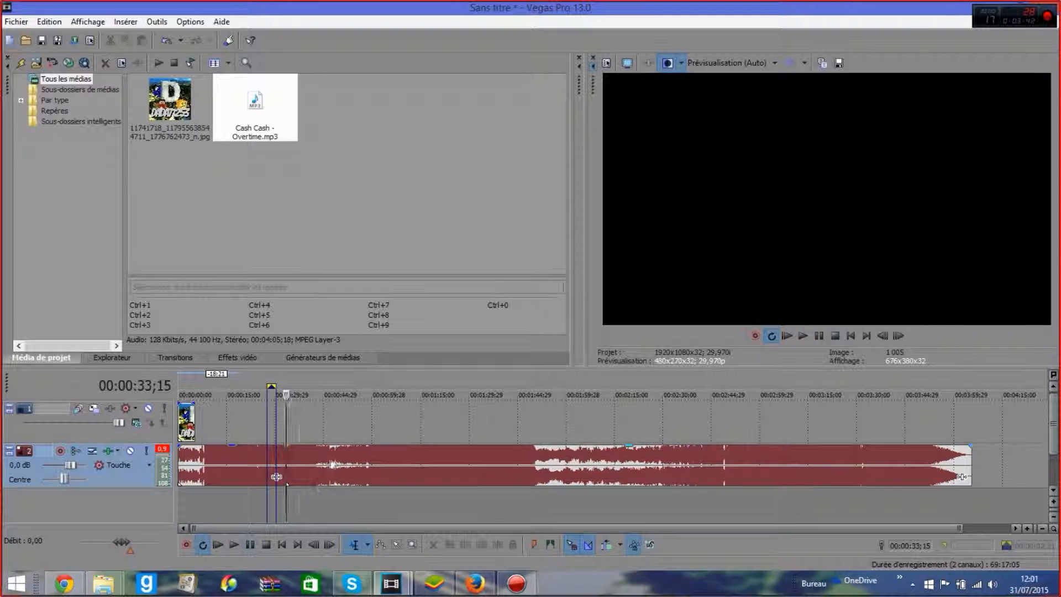
click(331, 470)
drag(332, 470, 310, 485)
drag(450, 490, 508, 458)
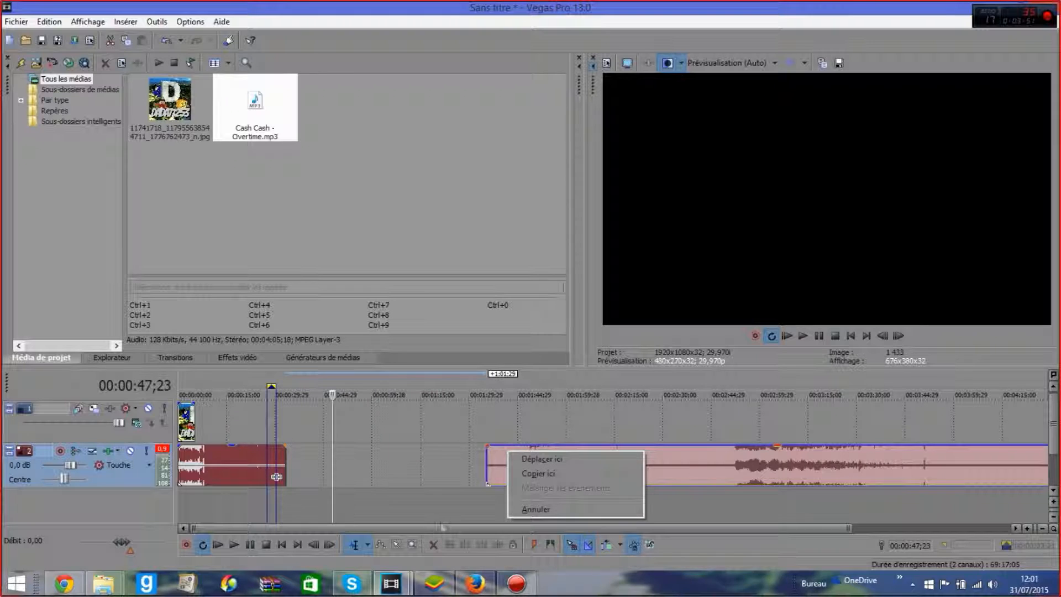
right_click(502, 464)
click(535, 301)
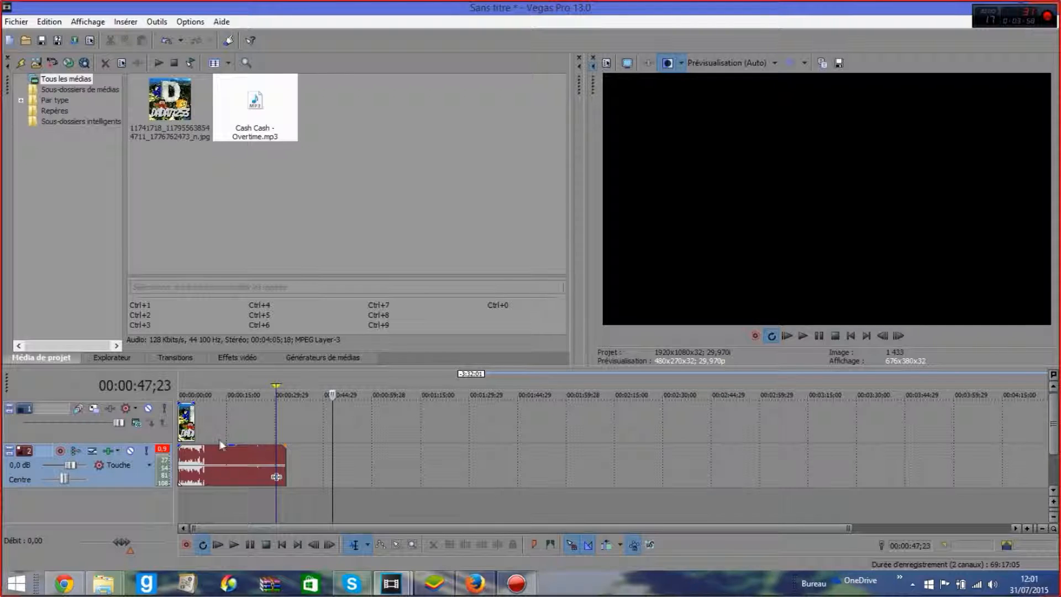
- Extend the logo image clip on the video track so it ends together with the trimmed song
click(197, 429)
scroll(197, 429, up, 3)
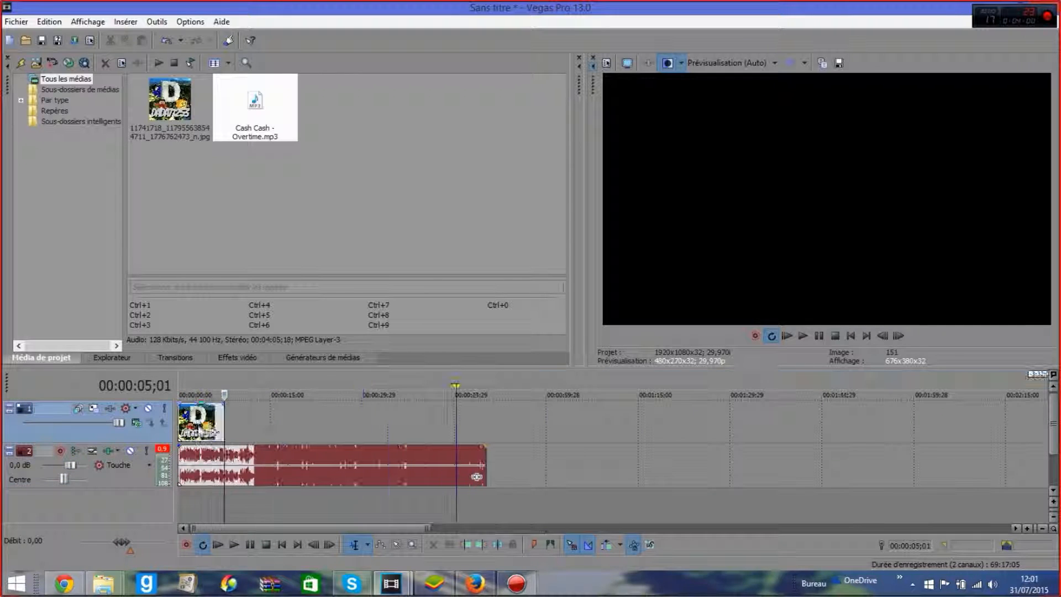
drag(221, 419, 491, 412)
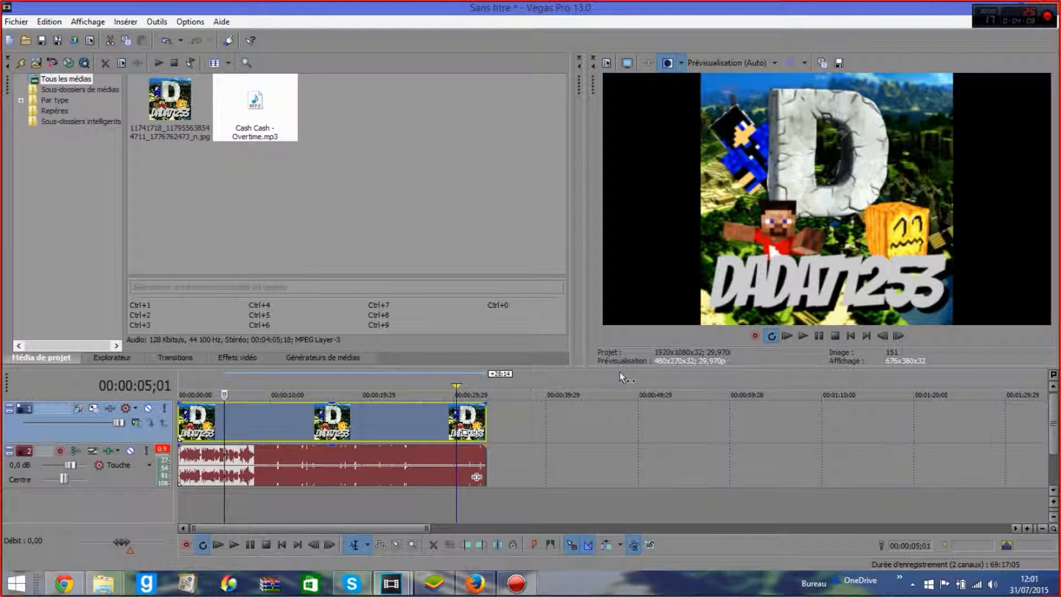
scroll(502, 442, down, 3)
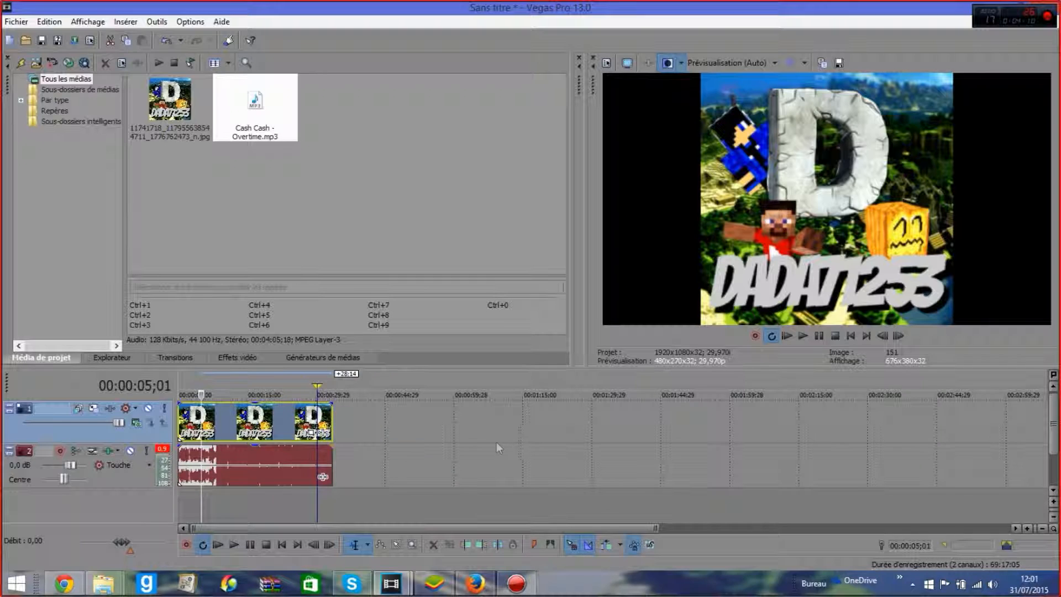
scroll(362, 455, up, 1)
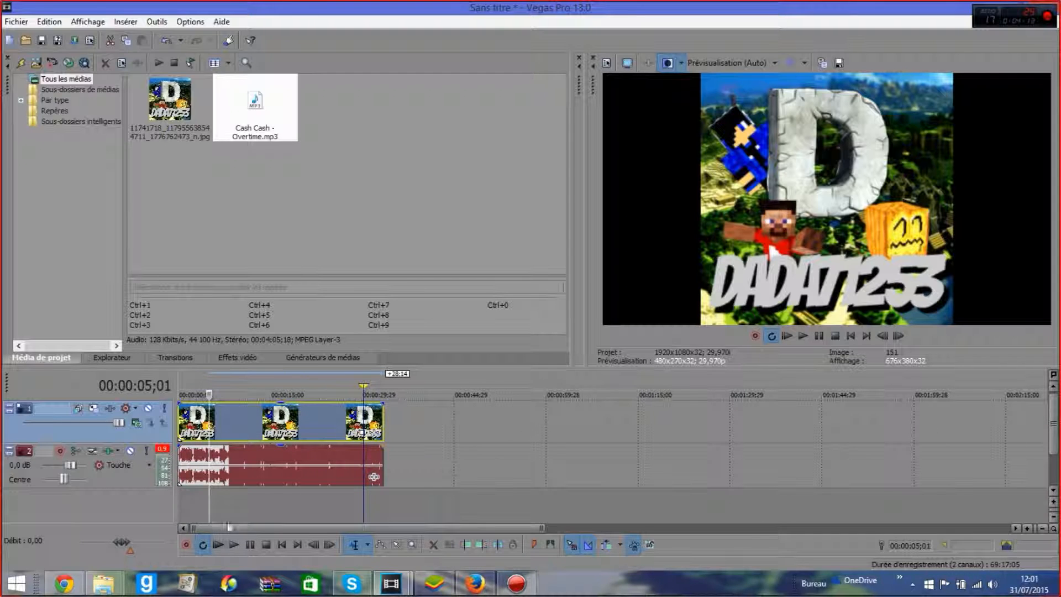
- Insert a new video track above the image and add a text media event at the start of the timeline
click(179, 494)
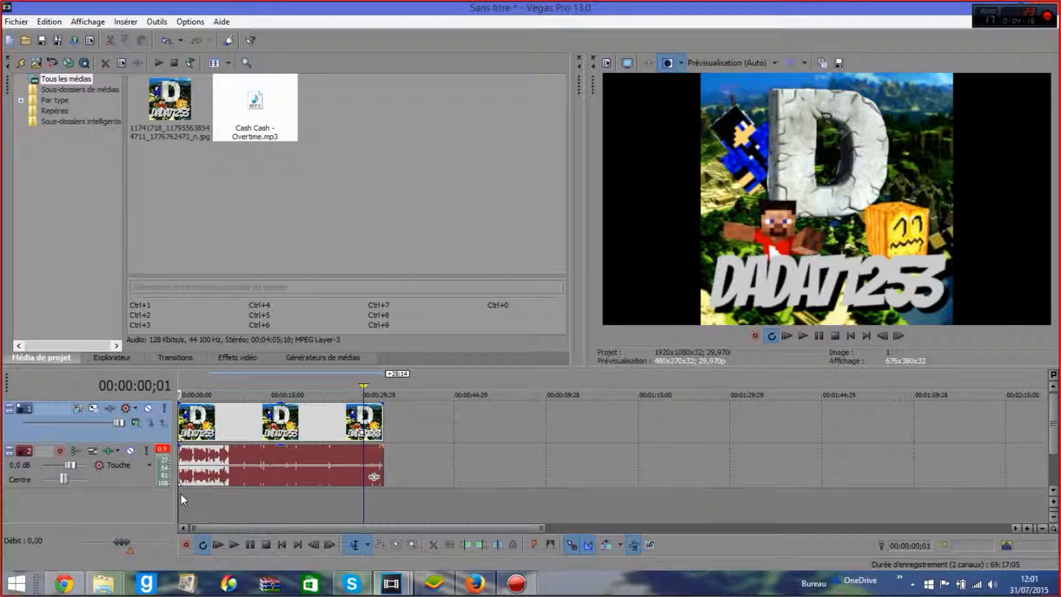
right_click(218, 496)
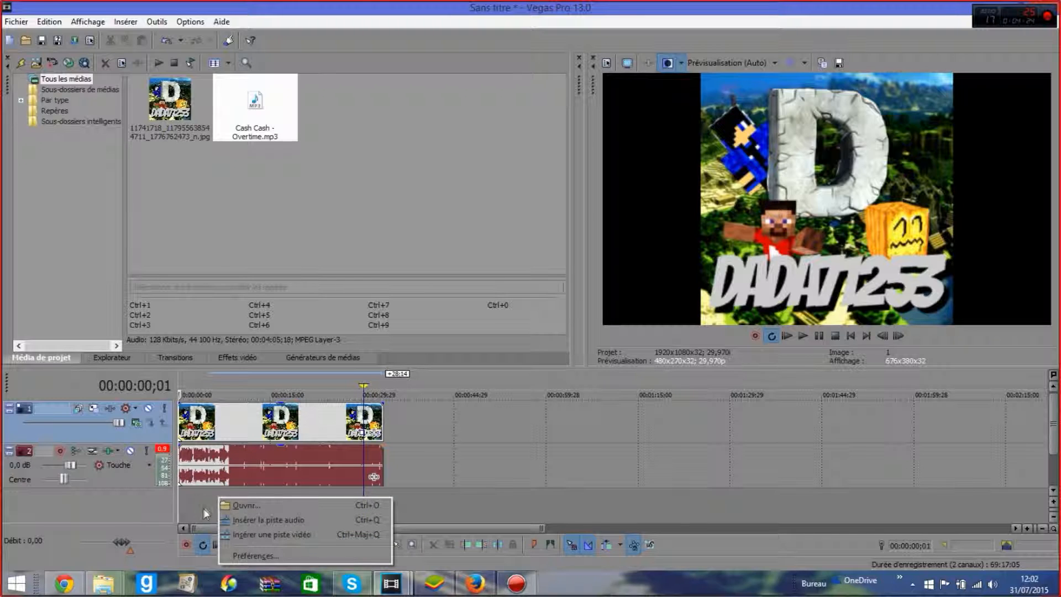
click(267, 533)
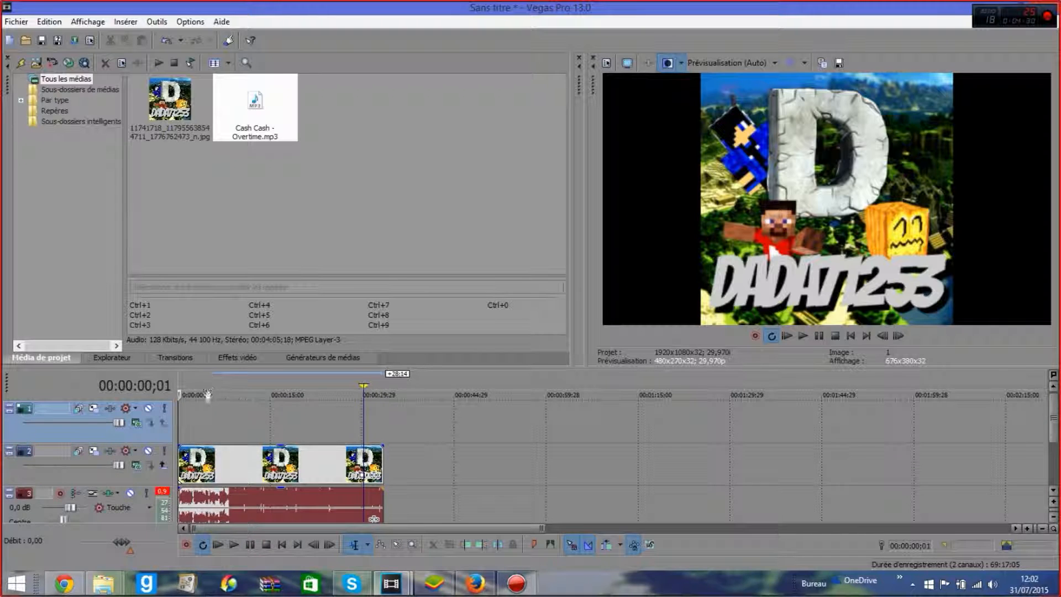
right_click(219, 430)
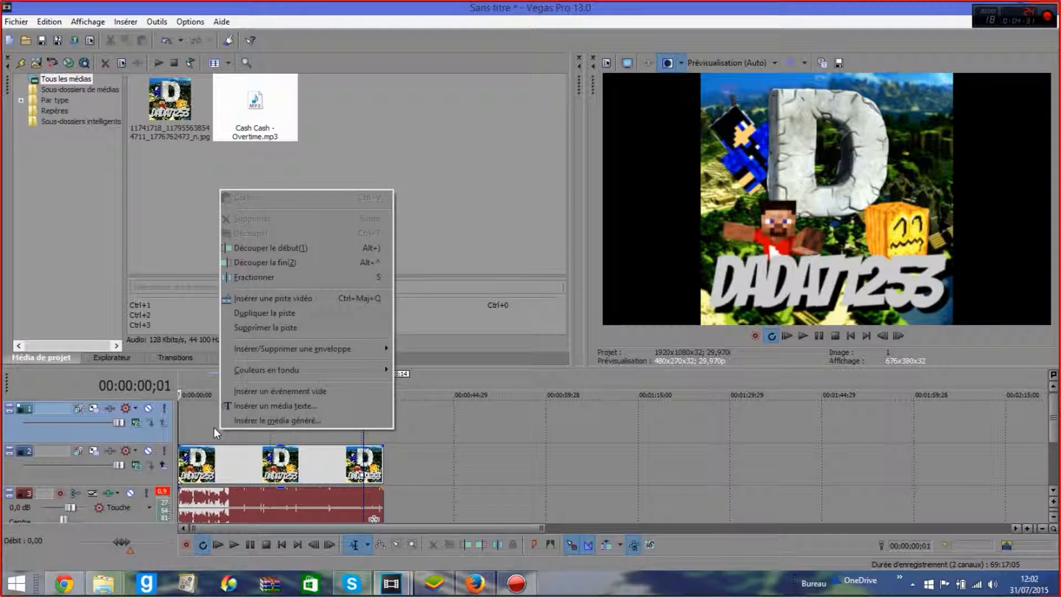
click(242, 408)
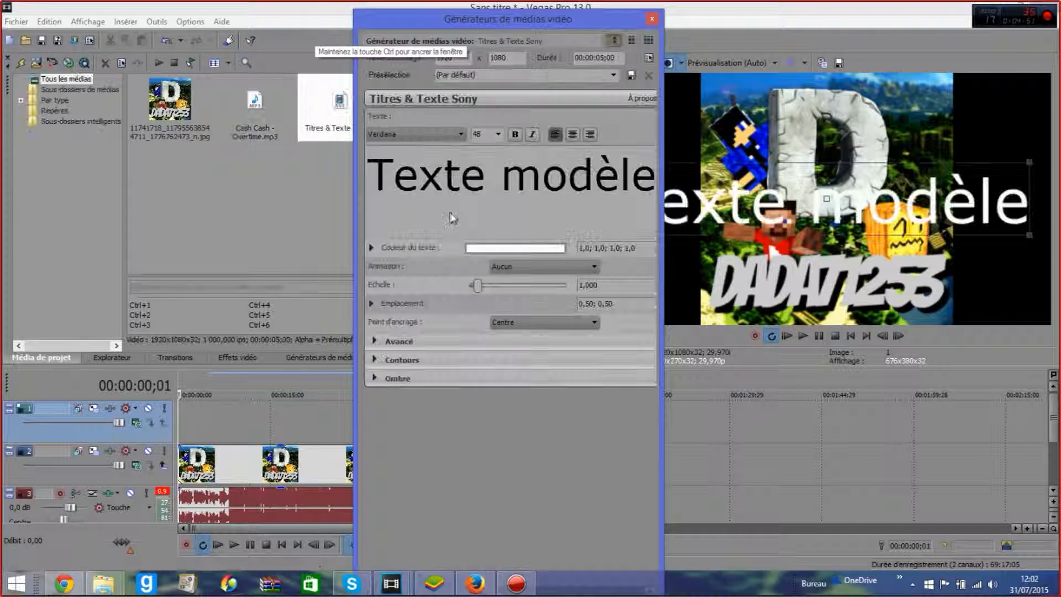
- Scale the sample title down to about 0.644 and place it over the top of the image at about 0.50; 0.90
drag(450, 19, 268, 33)
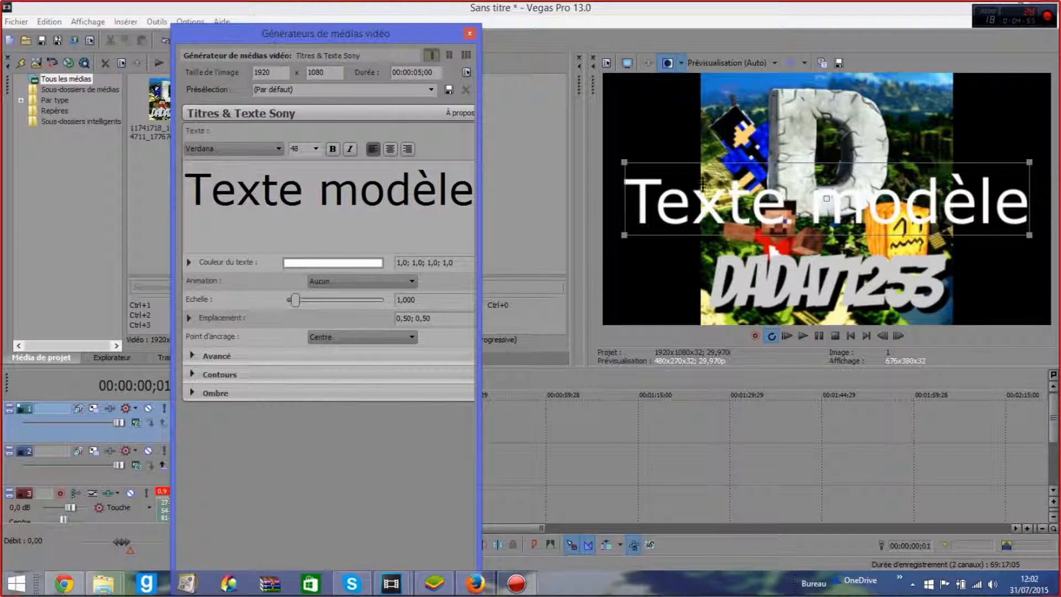
drag(702, 186, 709, 145)
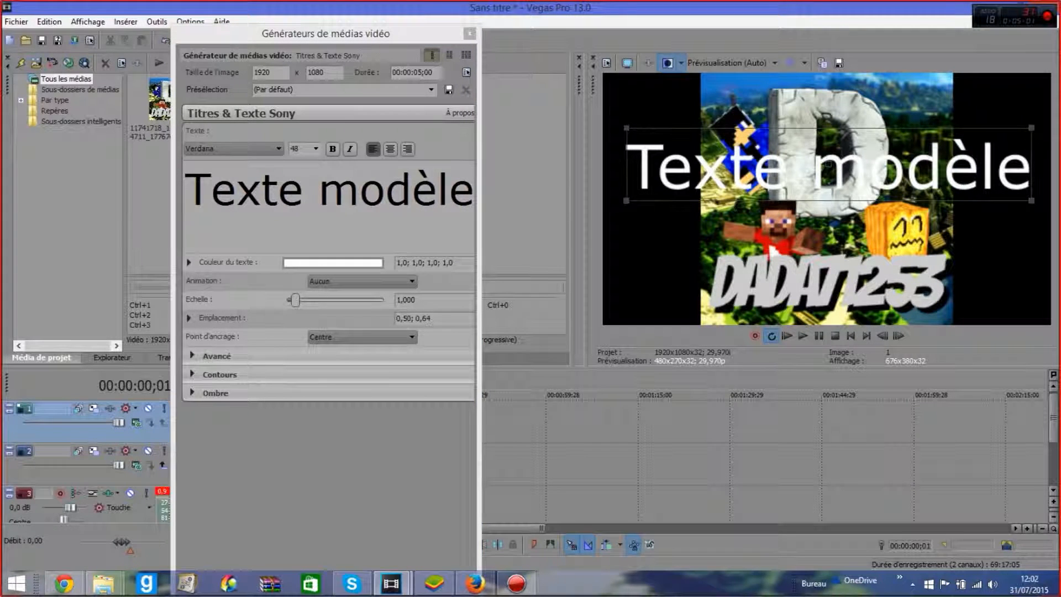
scroll(829, 164, down, 4)
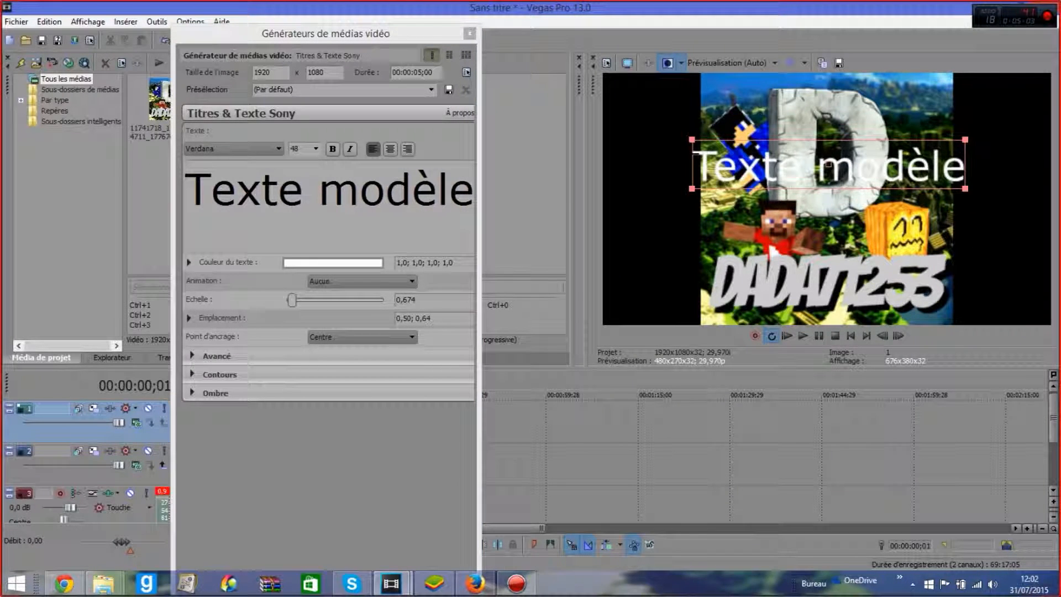
scroll(829, 163, down, 1)
drag(731, 166, 826, 98)
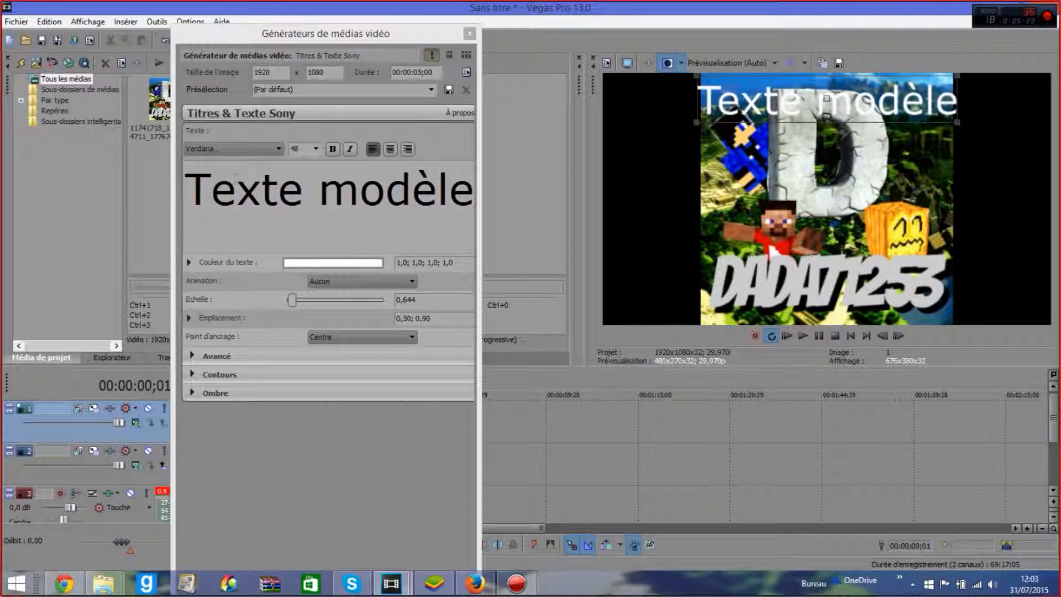
- Replace the sample title text with ABONNE TOI
click(207, 196)
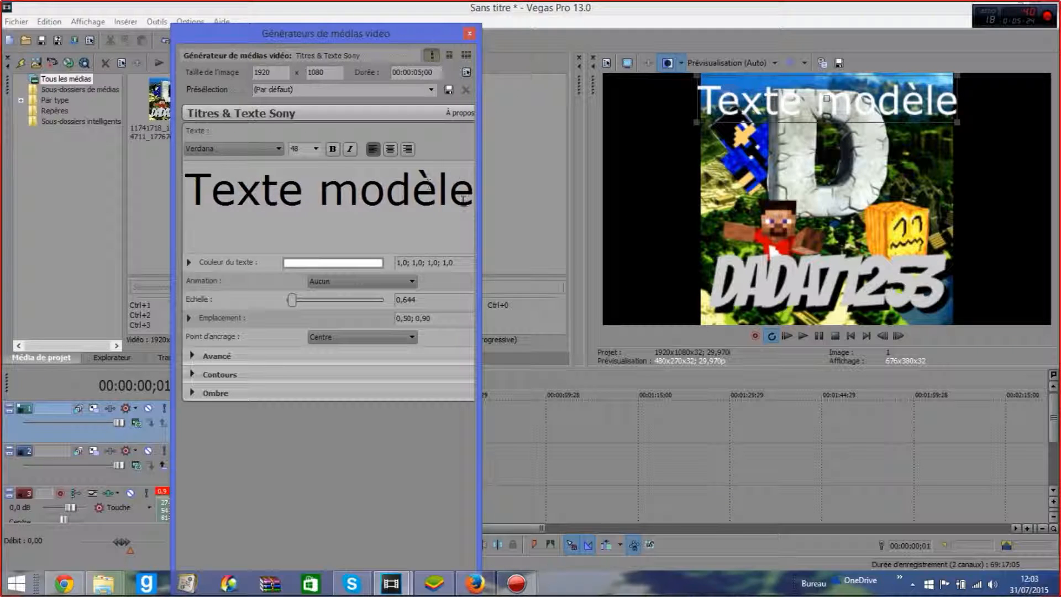
double_click(426, 209)
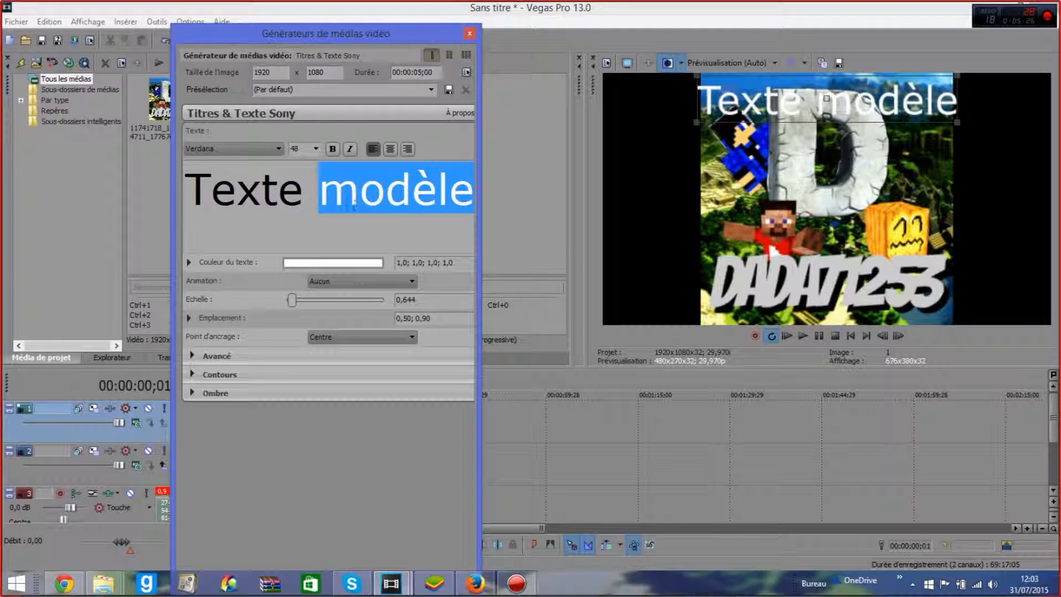
key(ctrl+a)
key(BackSpace)
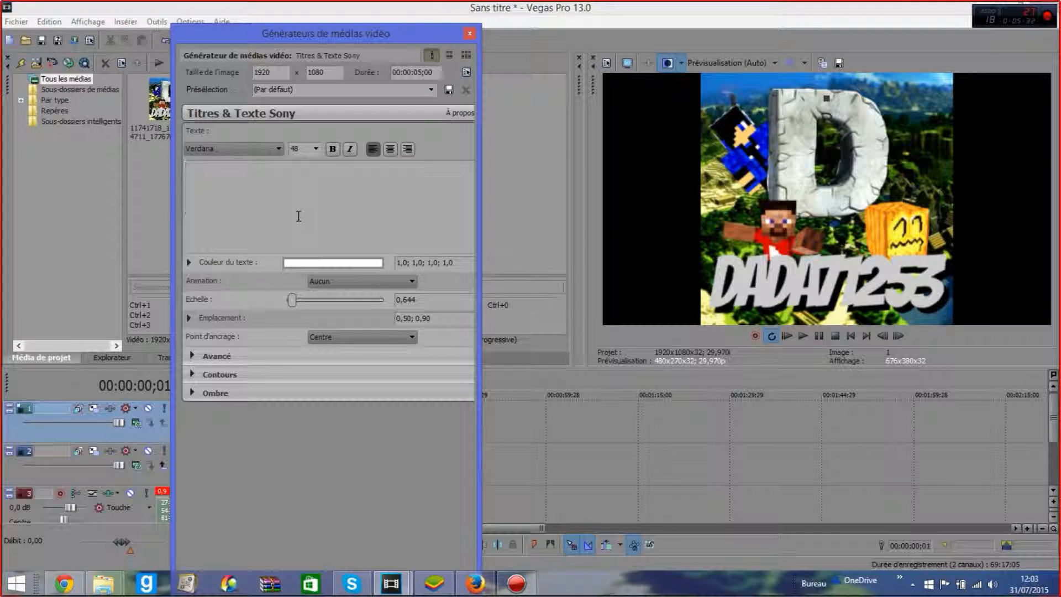
text(ABONNE)
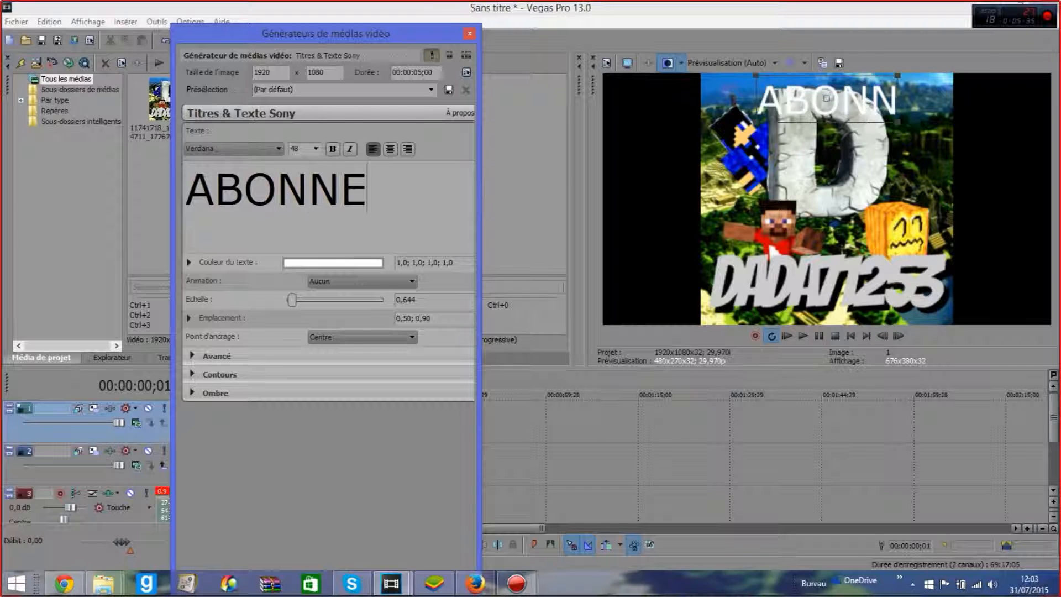
text( TOI)
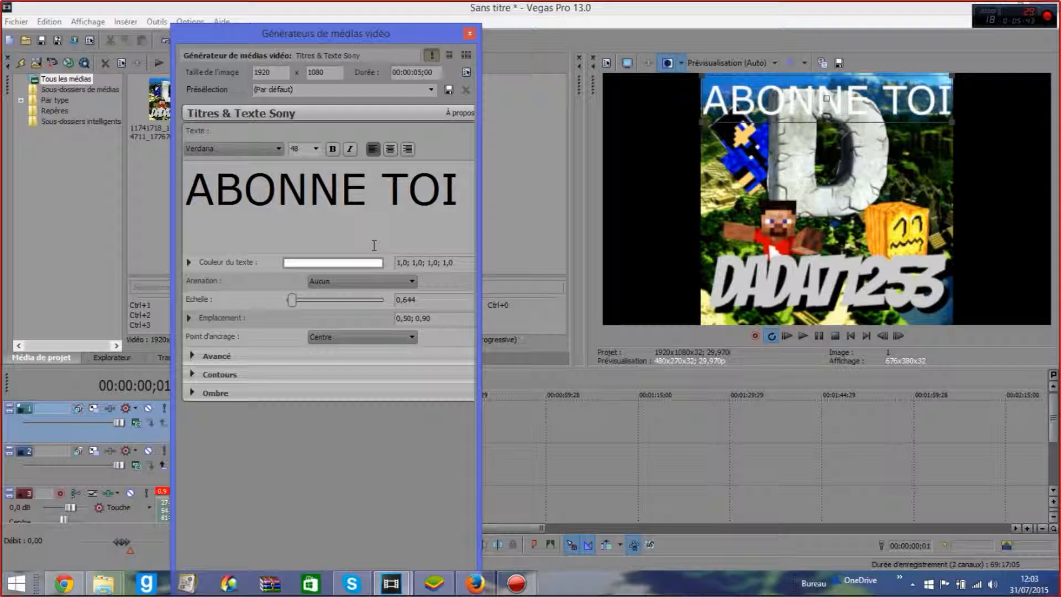
- Set the title's text colour to red (1.0; 0.0; 0.02; 1.0)
click(376, 262)
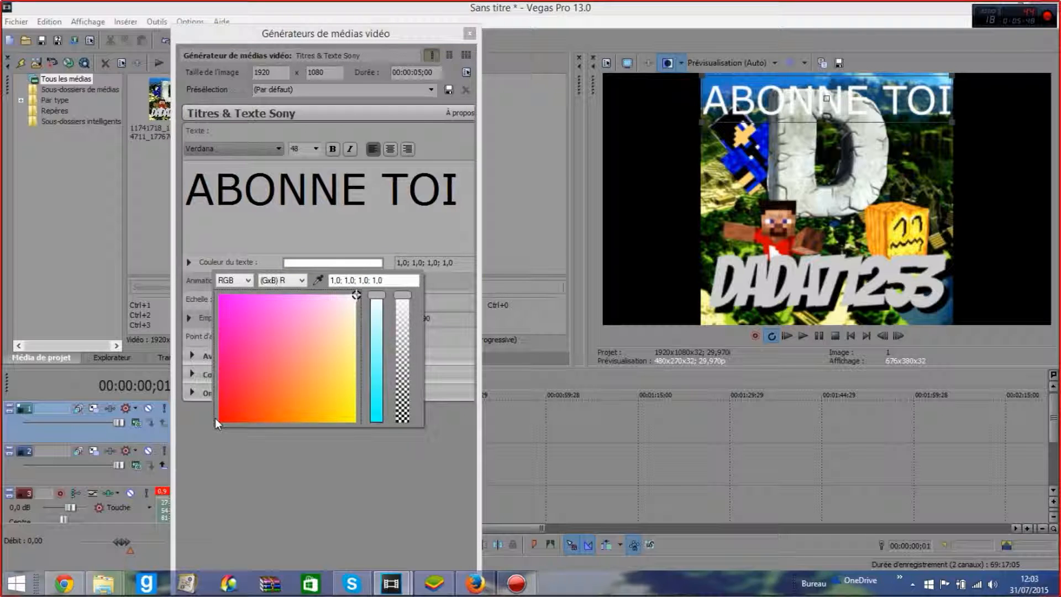
click(220, 421)
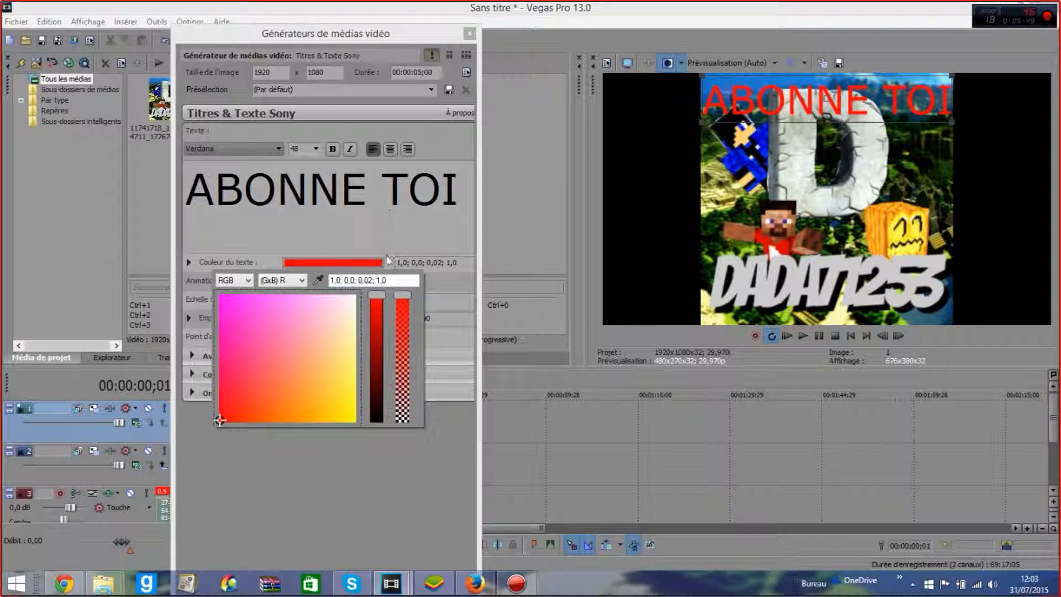
click(348, 229)
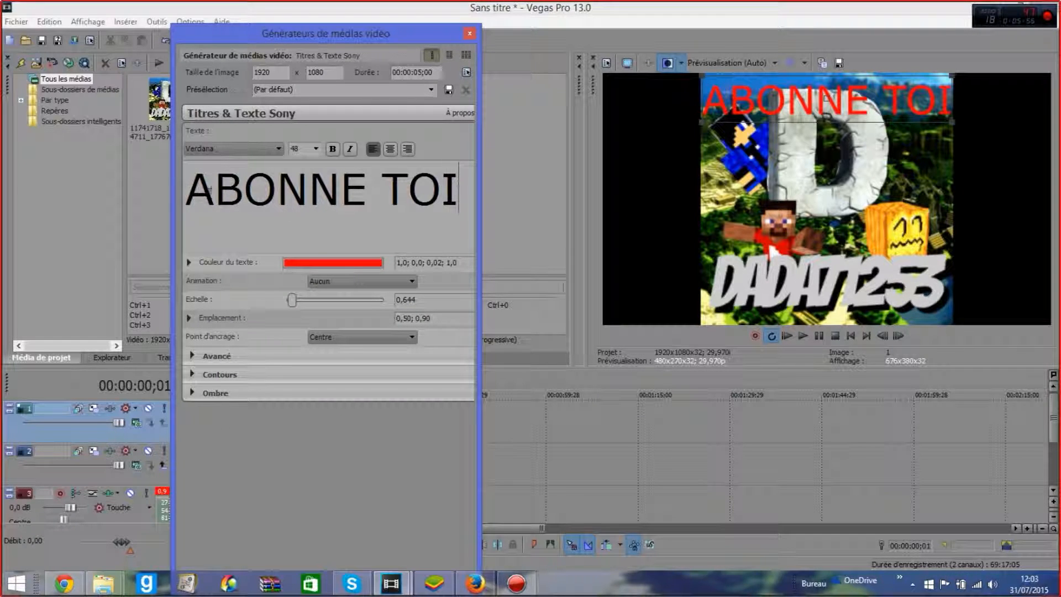
- Italicize the A and the first N of ABONNE and make its final E bold
drag(214, 190, 186, 190)
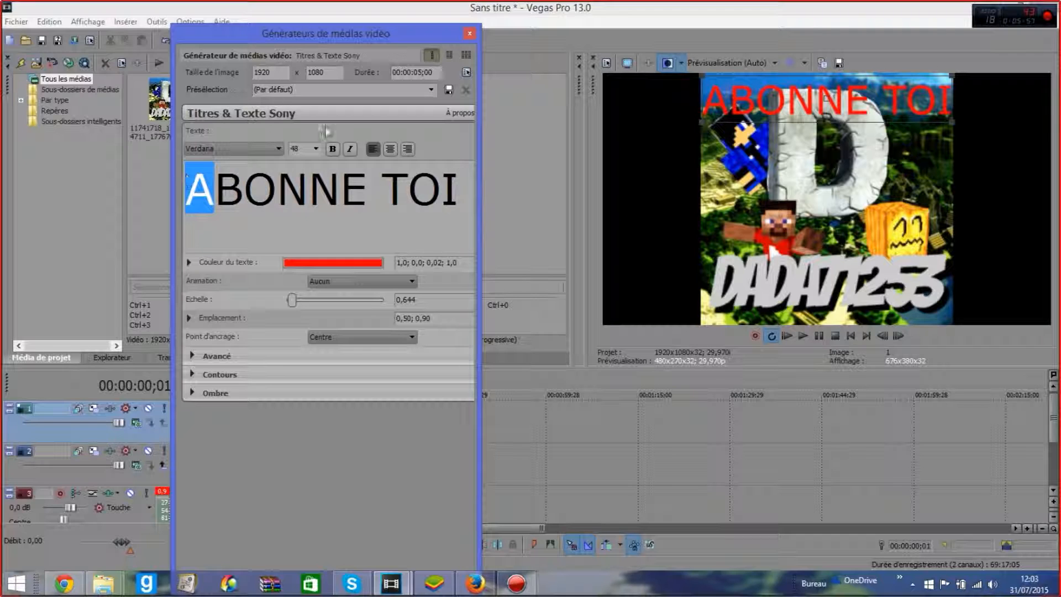
click(346, 148)
click(338, 191)
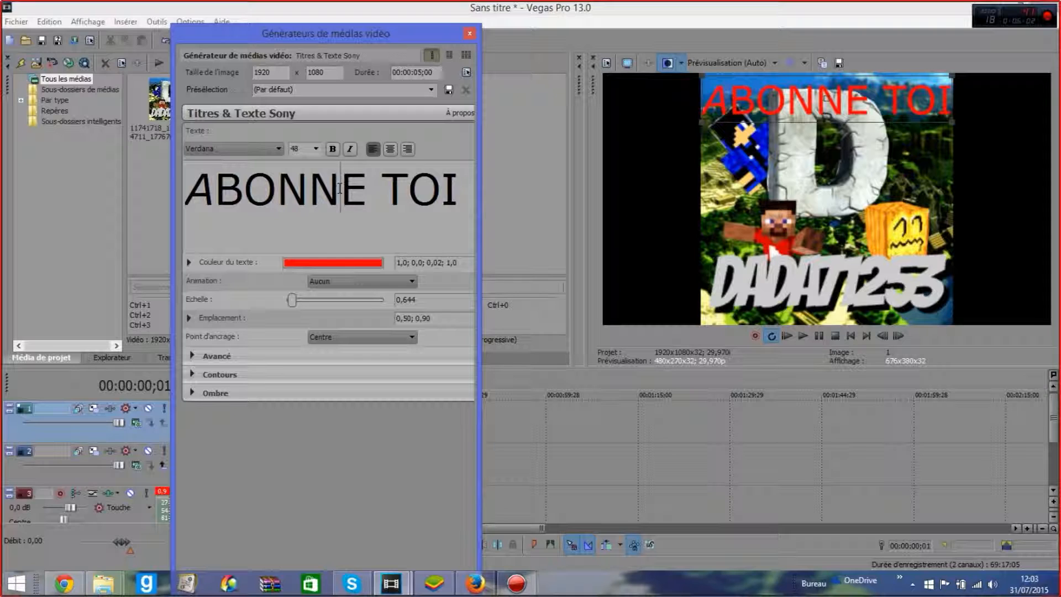
drag(338, 190, 364, 178)
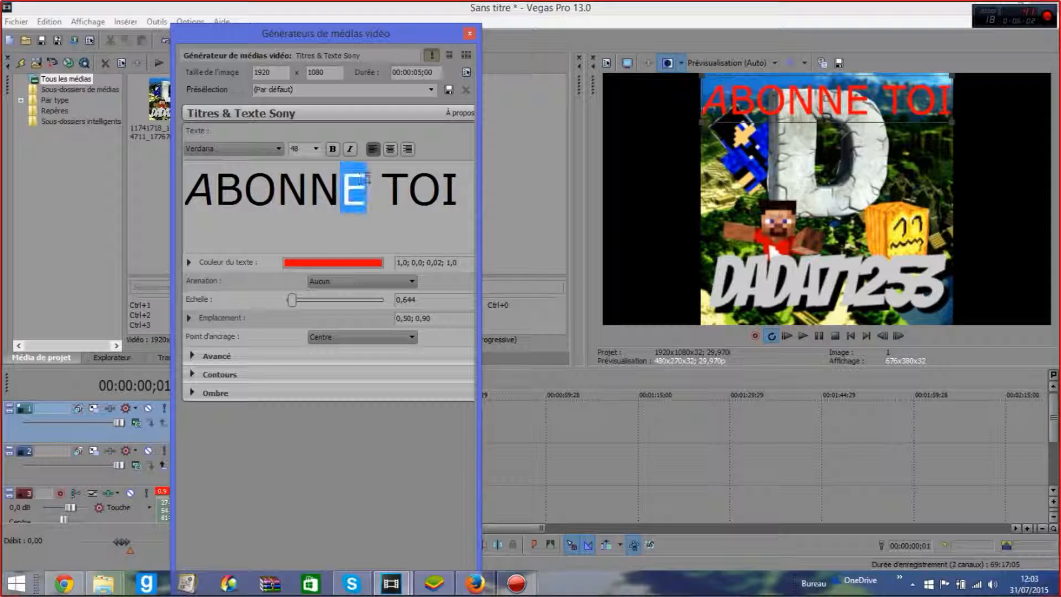
click(336, 148)
click(277, 189)
drag(277, 189, 308, 189)
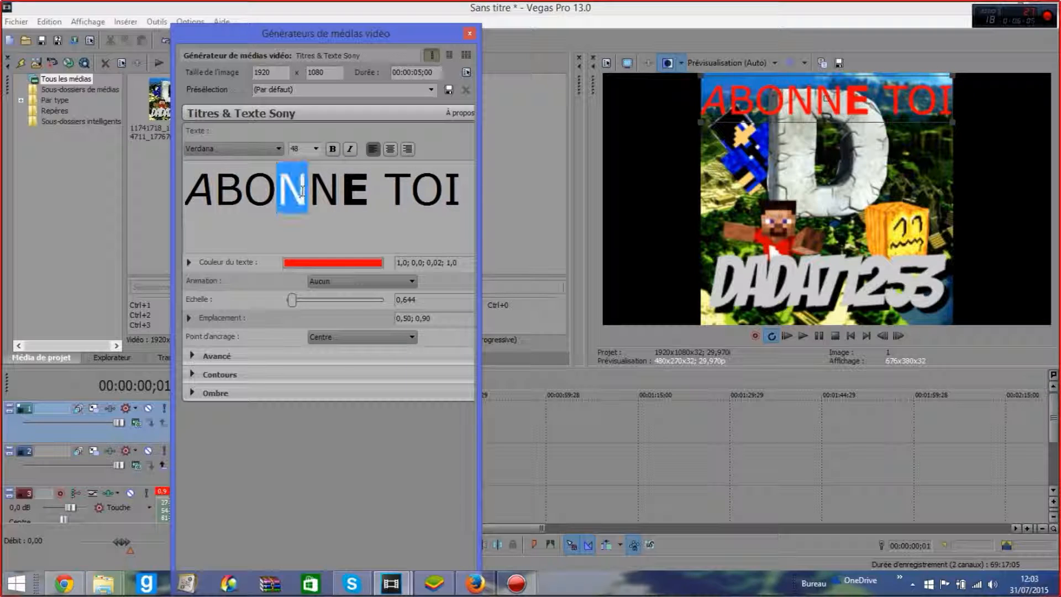
click(350, 148)
- Make the T of TOI bold and italic
double_click(426, 178)
click(450, 187)
double_click(453, 187)
click(454, 186)
double_click(448, 194)
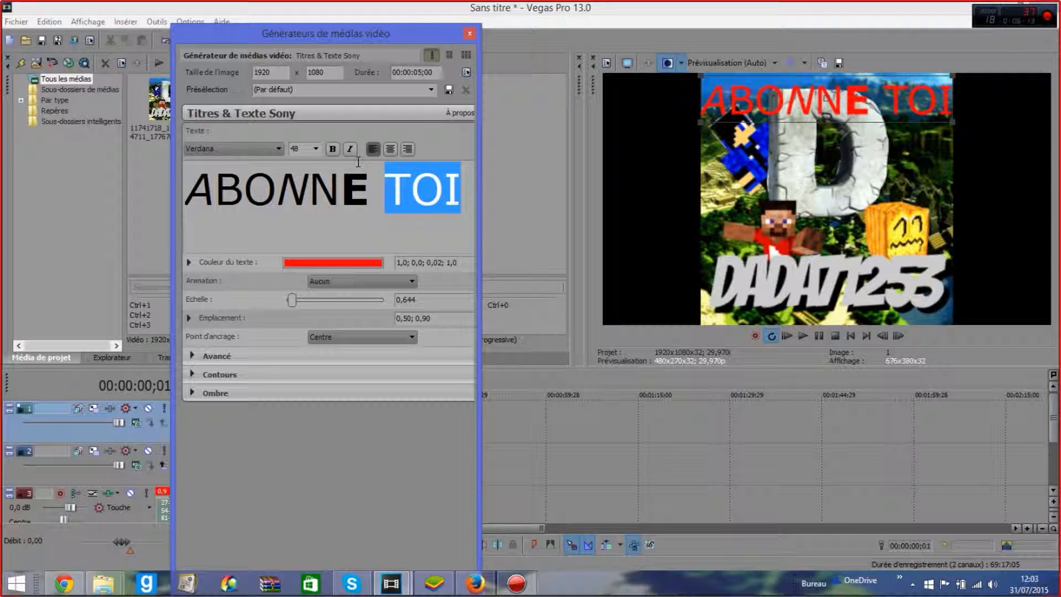
click(450, 187)
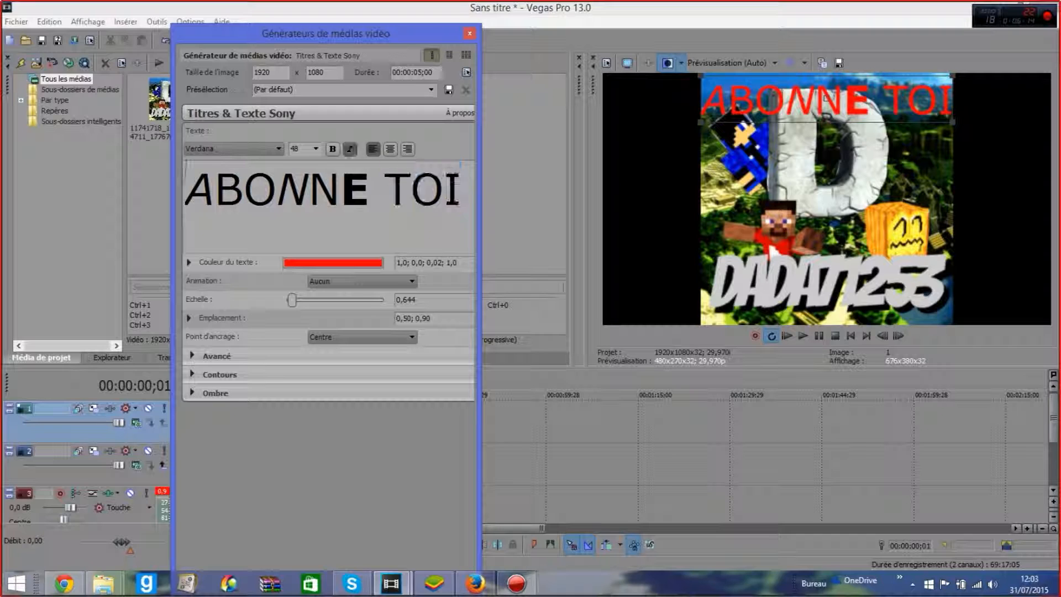
double_click(450, 186)
click(445, 187)
drag(411, 185, 384, 185)
click(332, 149)
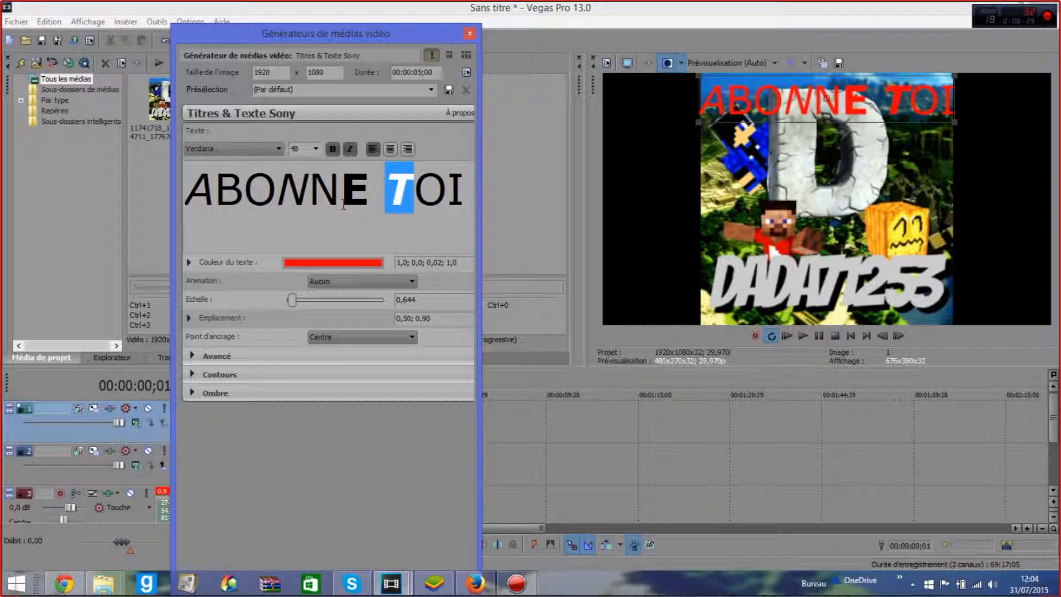
click(349, 148)
click(382, 217)
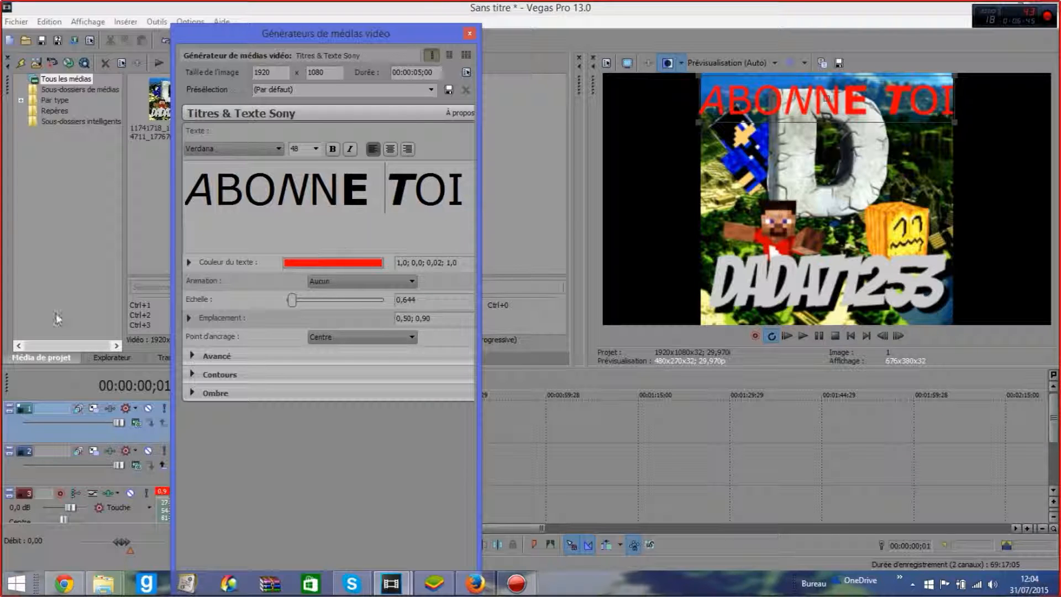
- Set the title's animation to Chute des mots after trying De près, and play the result from the start
click(318, 279)
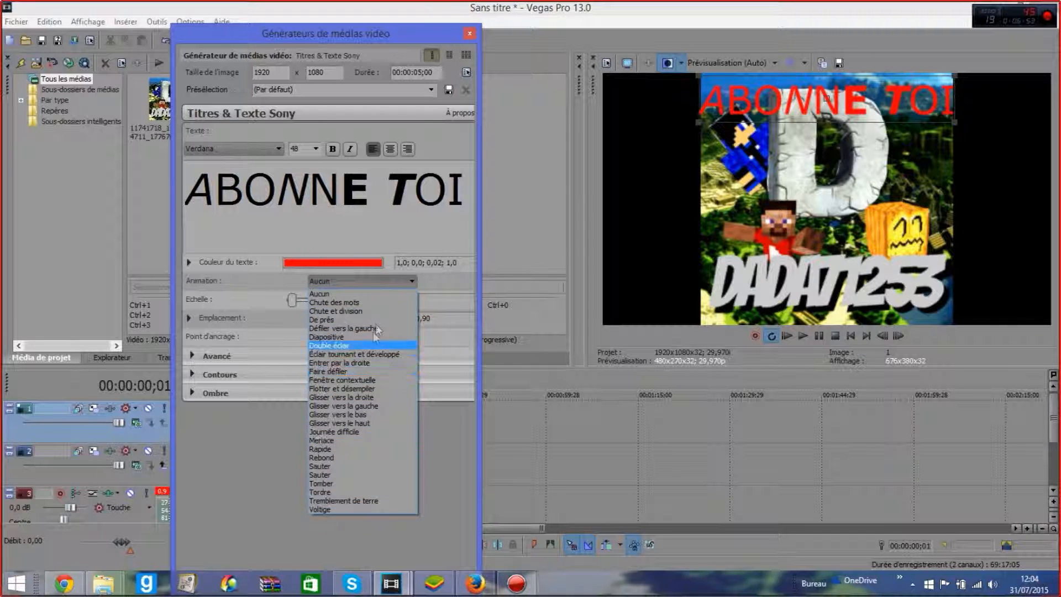
click(321, 319)
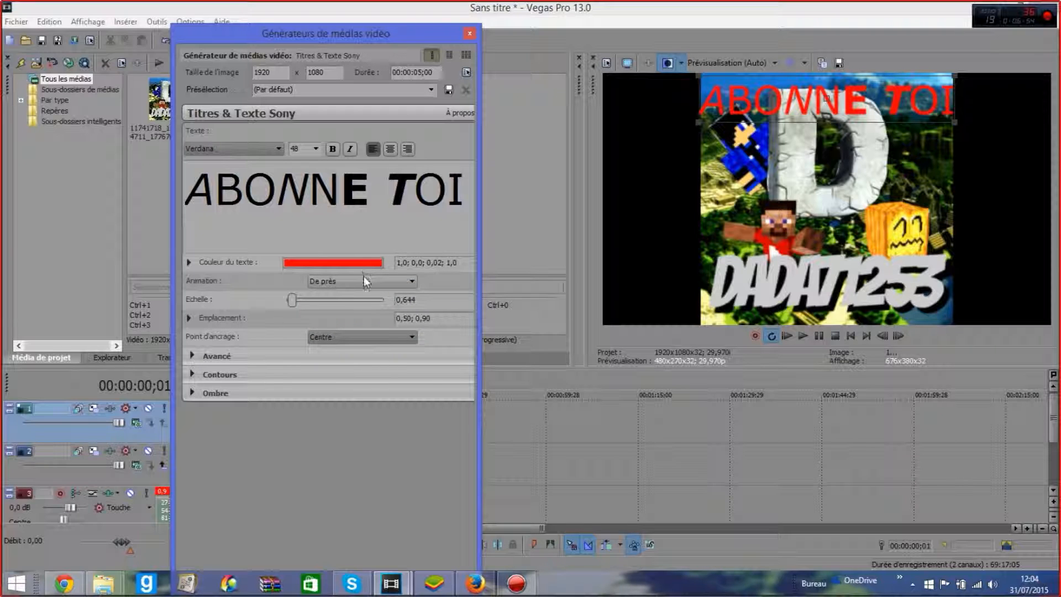
click(410, 281)
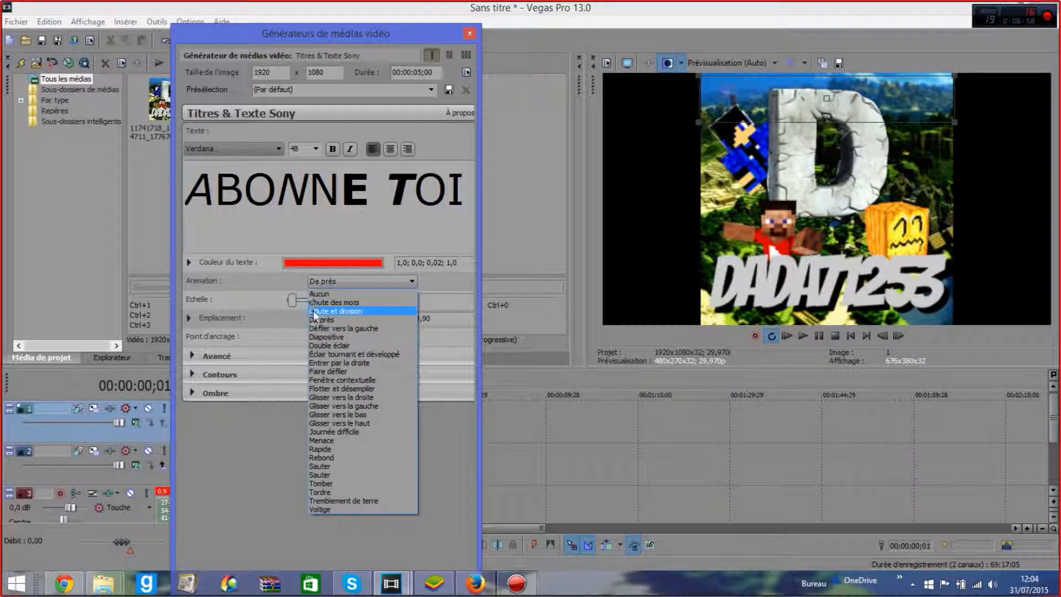
click(350, 302)
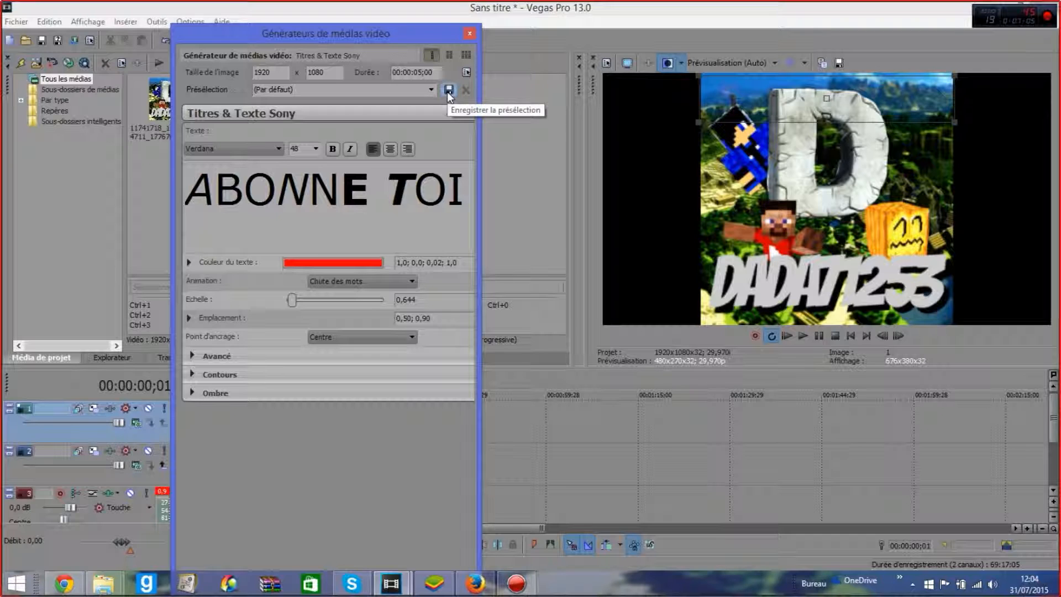
click(469, 33)
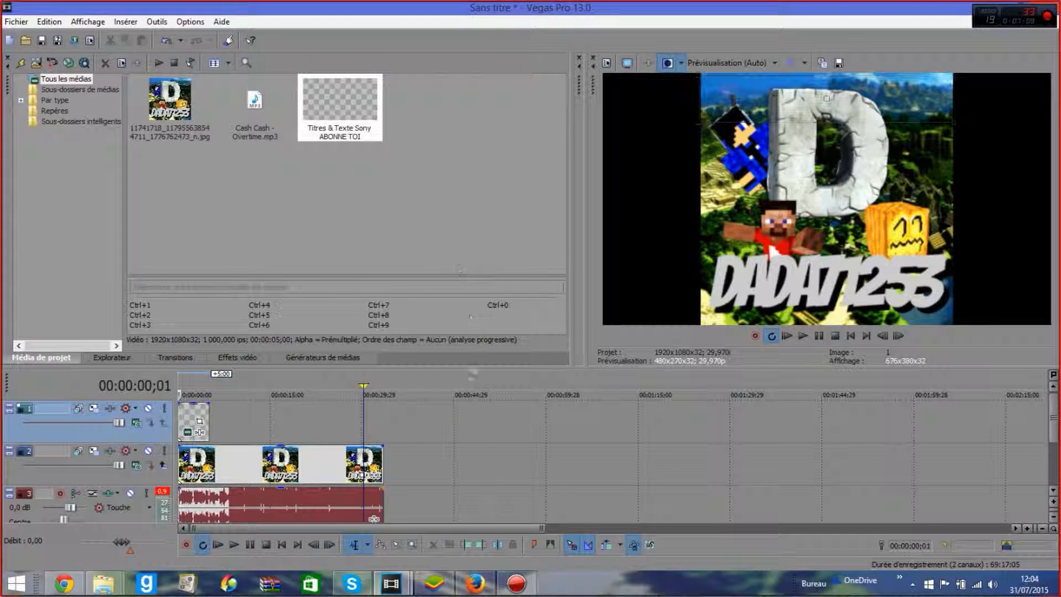
click(250, 542)
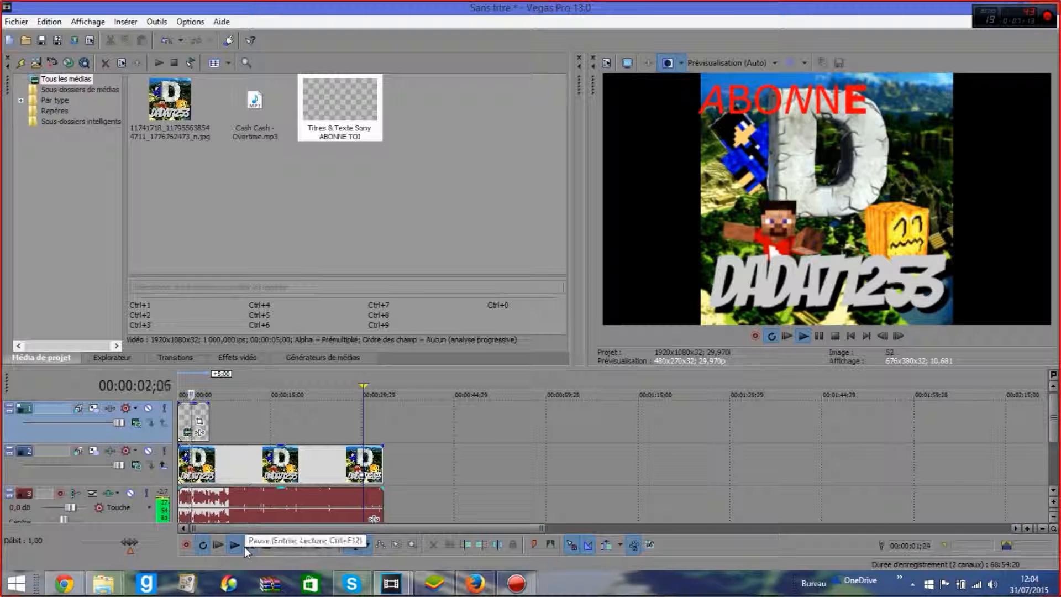
- Pause playback and extend the ABONNE TOI title clip to the end of the logo image
click(250, 545)
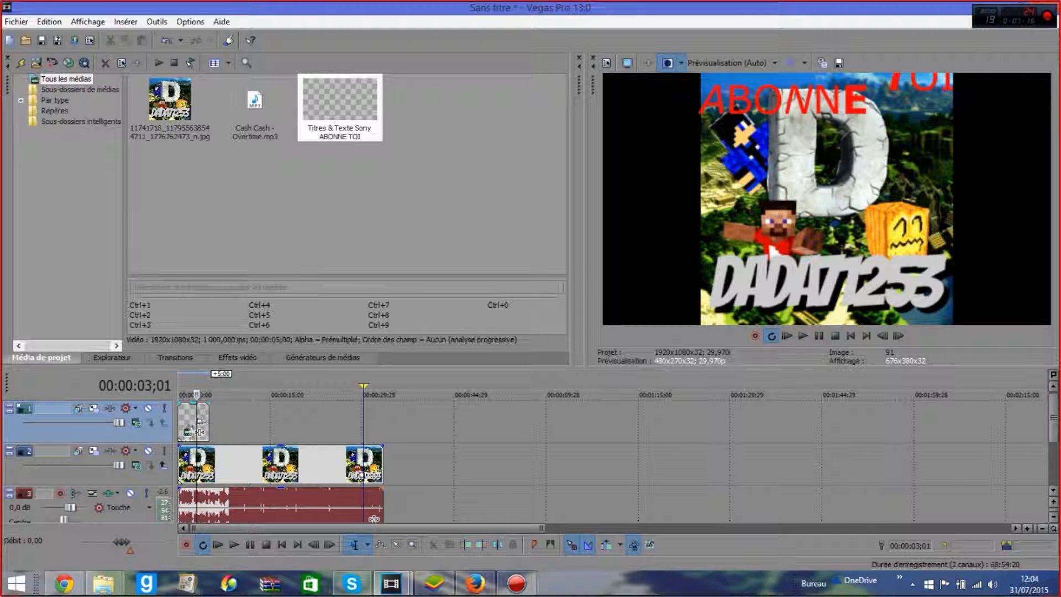
drag(207, 425, 383, 423)
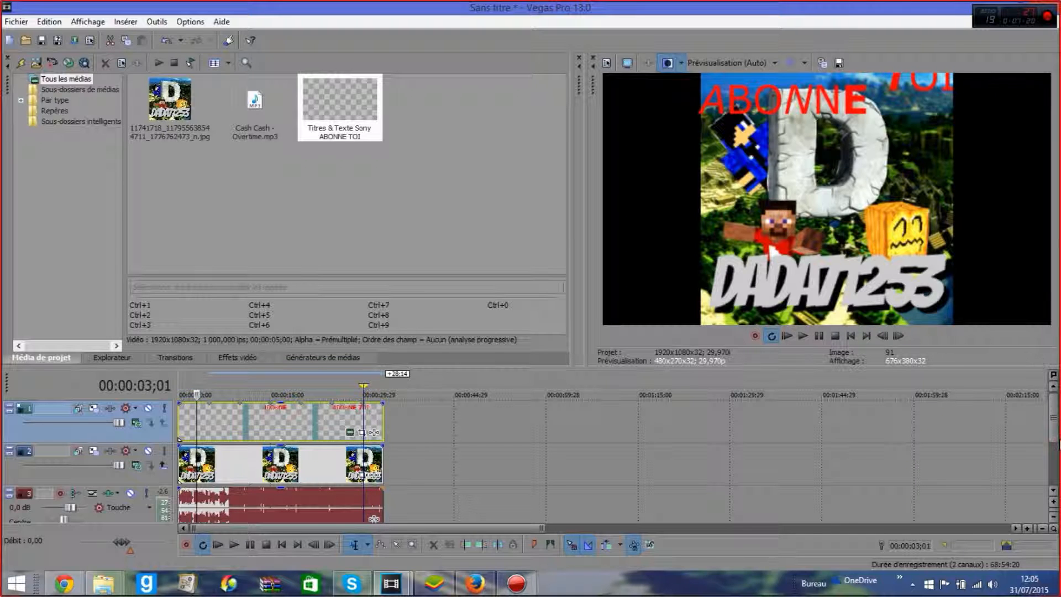
- Add a fade-out to the end of the song clip on the audio track
drag(1053, 435, 1053, 465)
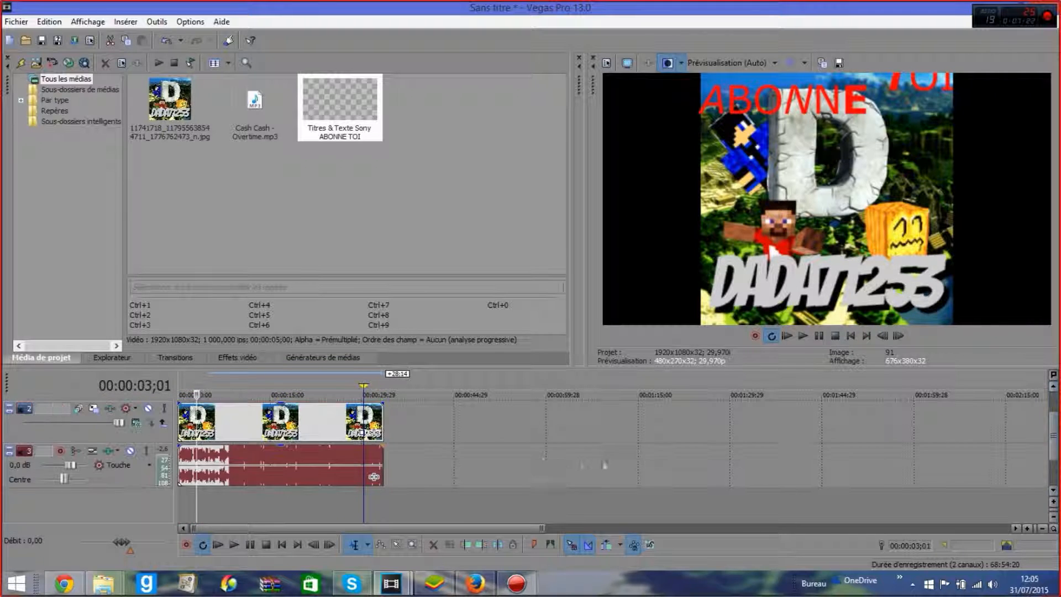
click(390, 465)
scroll(391, 465, up, 1)
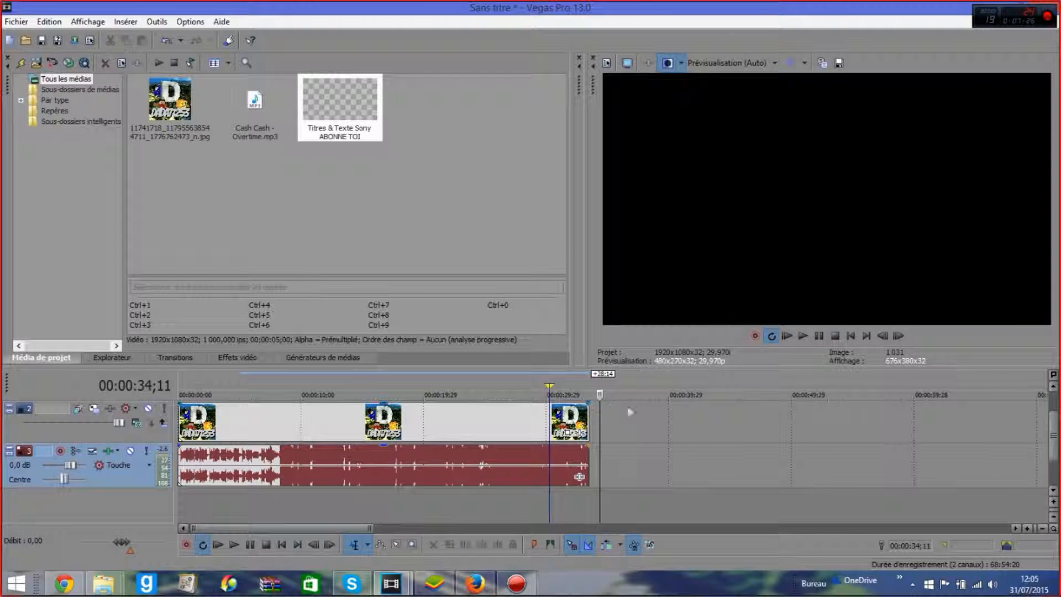
drag(587, 446, 532, 446)
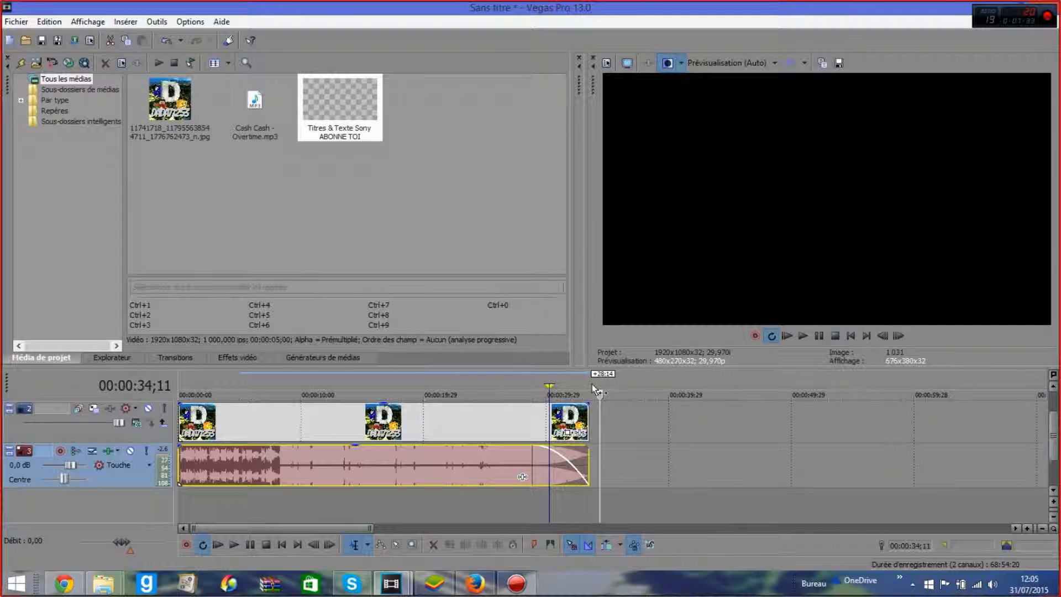
click(602, 438)
click(596, 440)
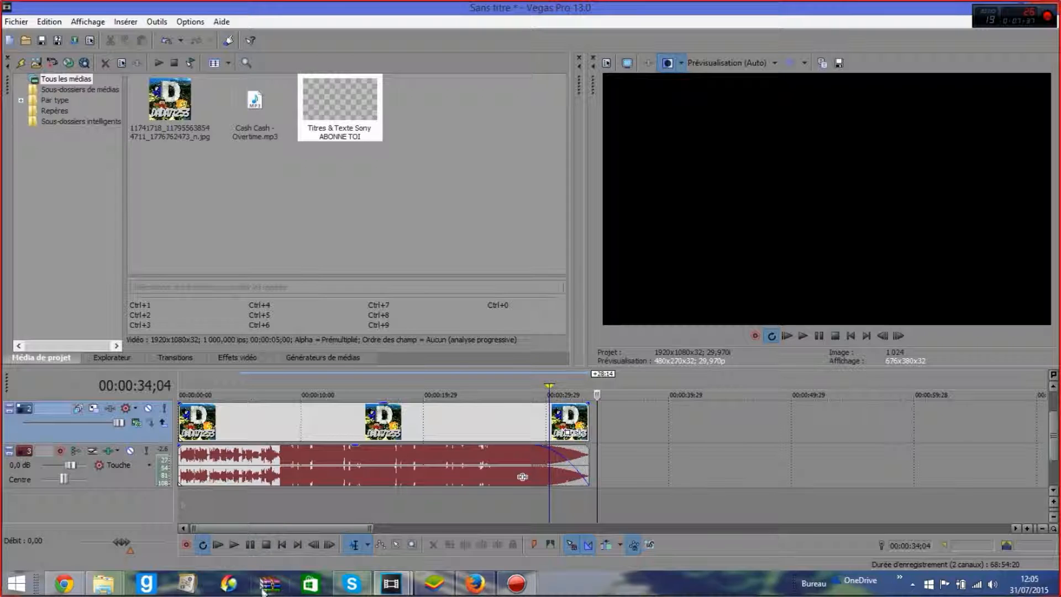
- Add a fade-in to the start of the song clip and lengthen the clip slightly at its end
drag(179, 448, 232, 442)
scroll(310, 410, down, 4)
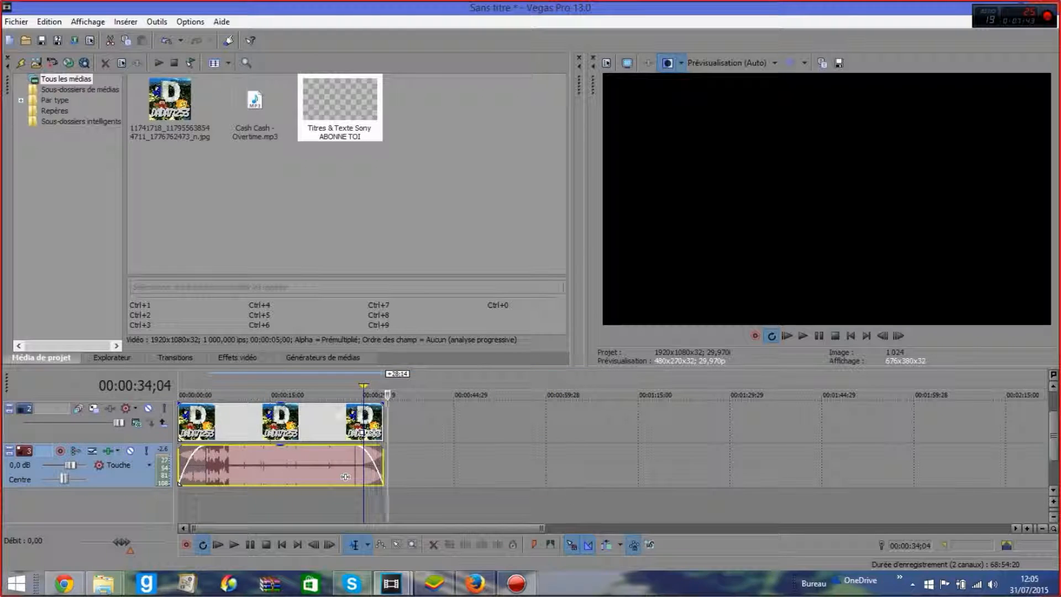
scroll(305, 408, up, 1)
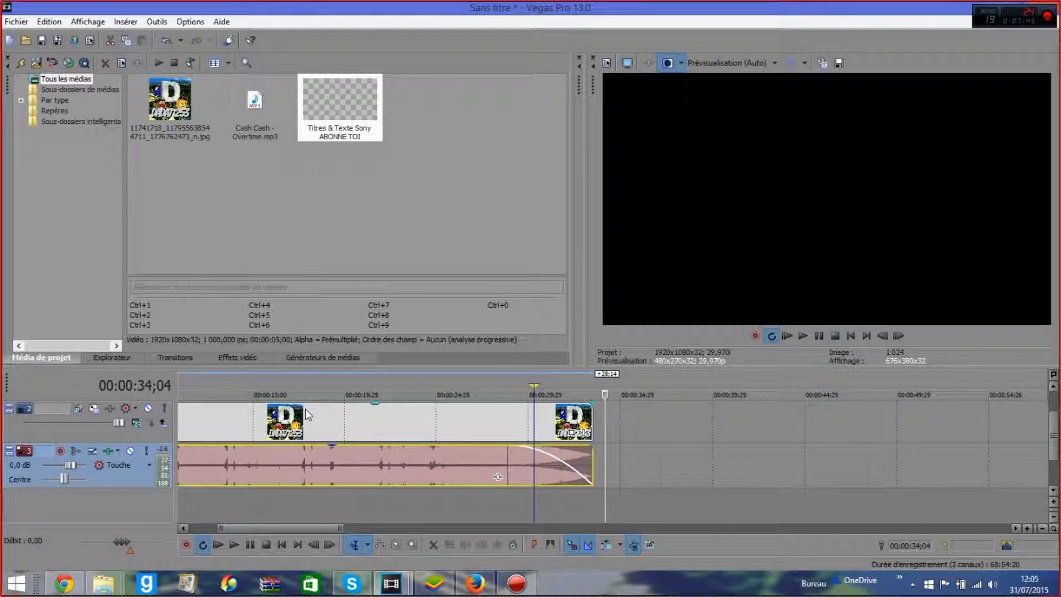
scroll(305, 409, down, 2)
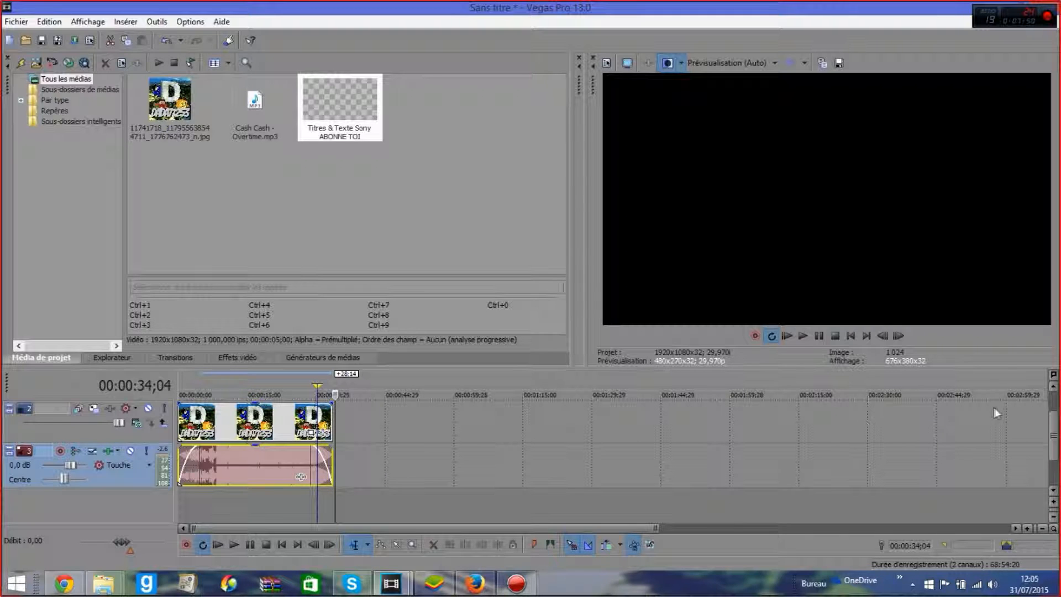
drag(1053, 429, 1052, 407)
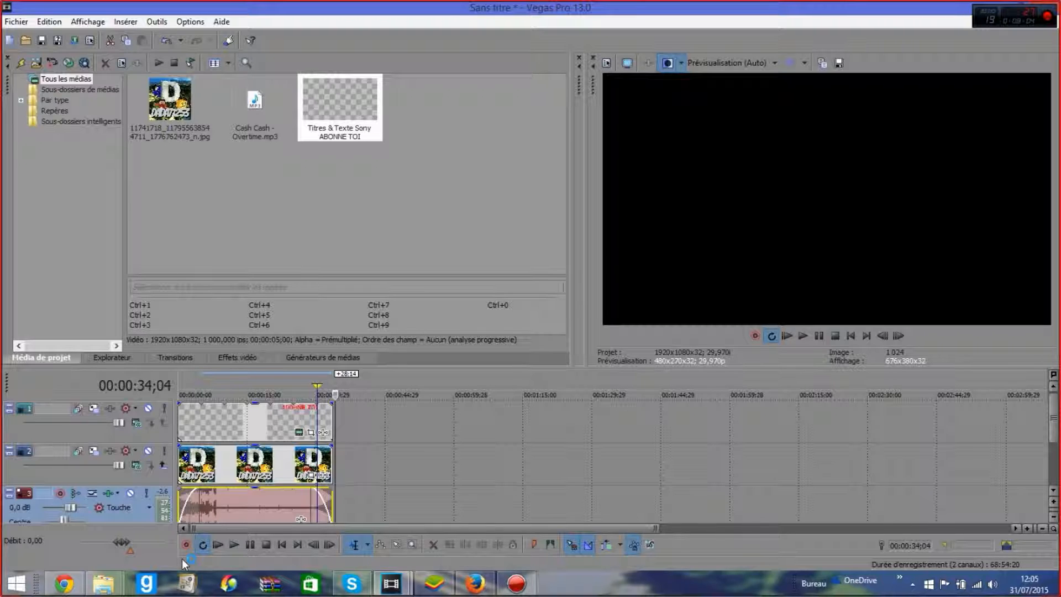
mouse_move(329, 504)
mouse_down()
mouse_move(315, 494)
mouse_move(335, 497)
mouse_up()
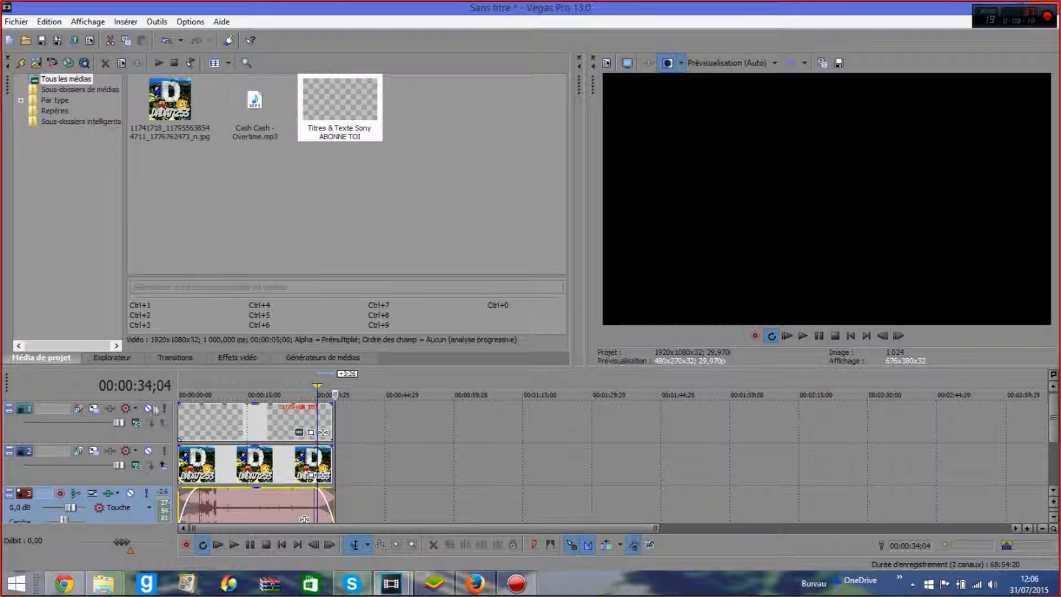
- Add a fade-in at the start and a fade-out at the end of the ABONNE TOI title clip
drag(180, 404, 197, 404)
click(185, 392)
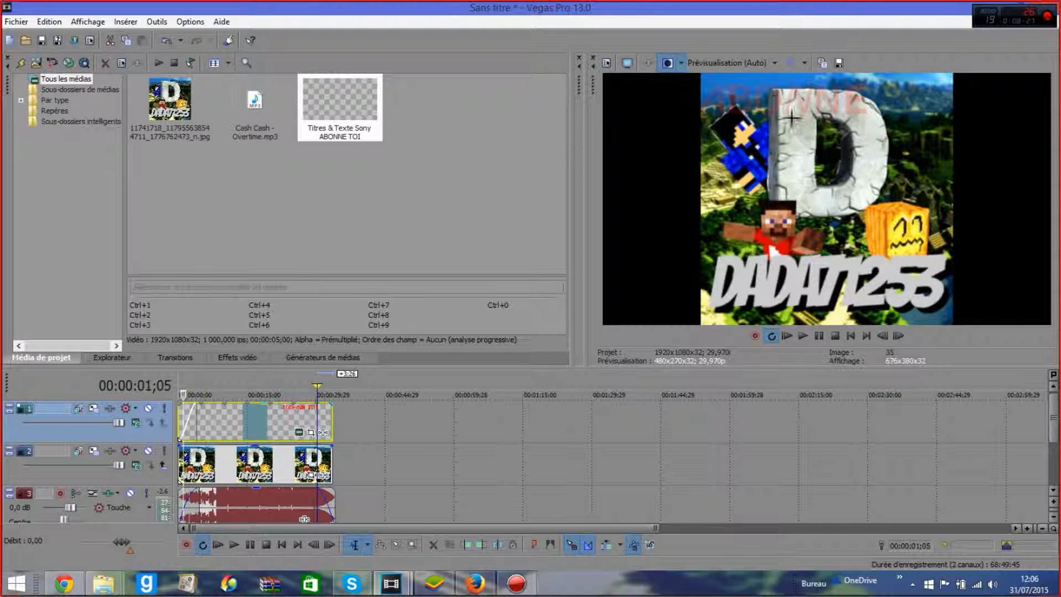
drag(331, 403, 313, 458)
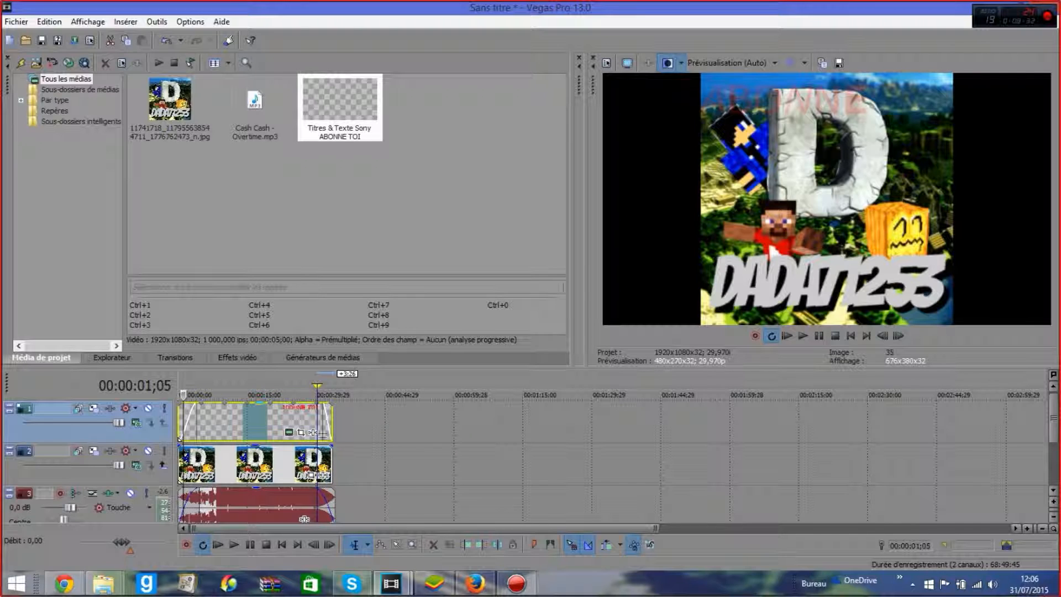
click(358, 478)
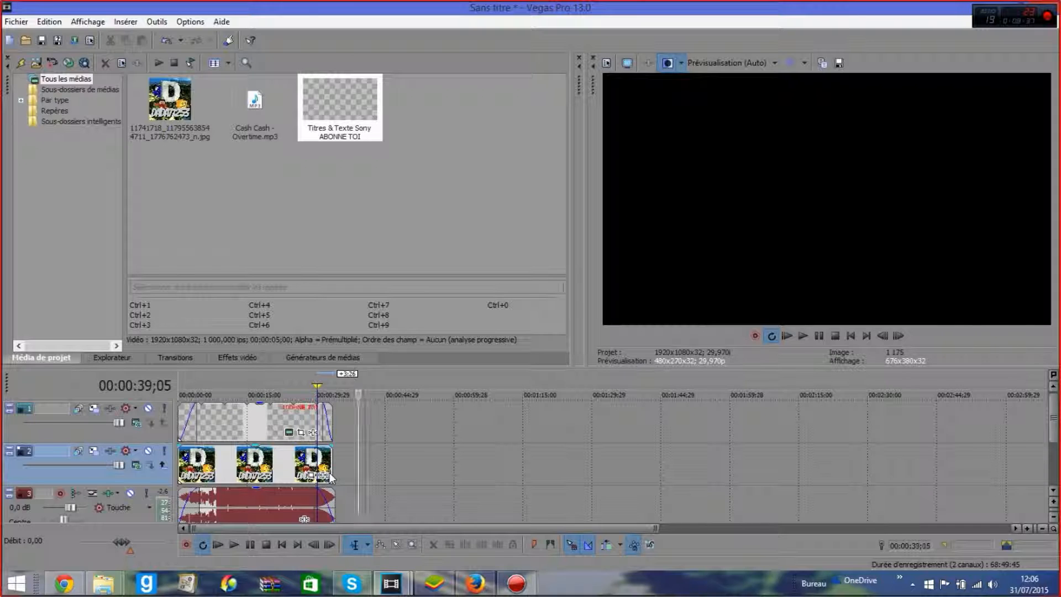
- Extend the logo image and ABONNE TOI title clips to the end of the song clip
click(333, 468)
drag(332, 432, 338, 432)
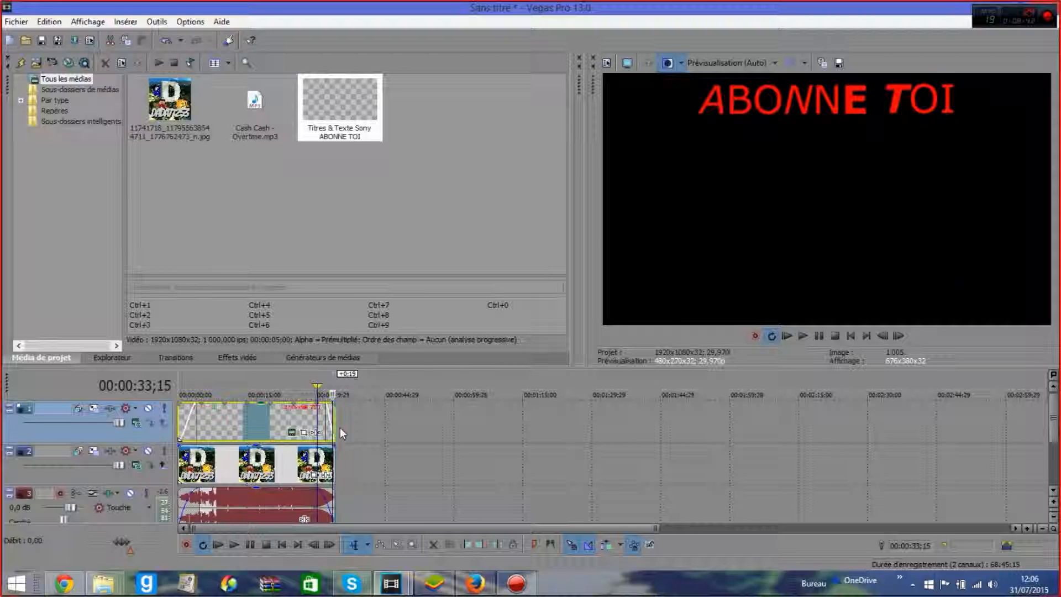
drag(340, 427, 335, 437)
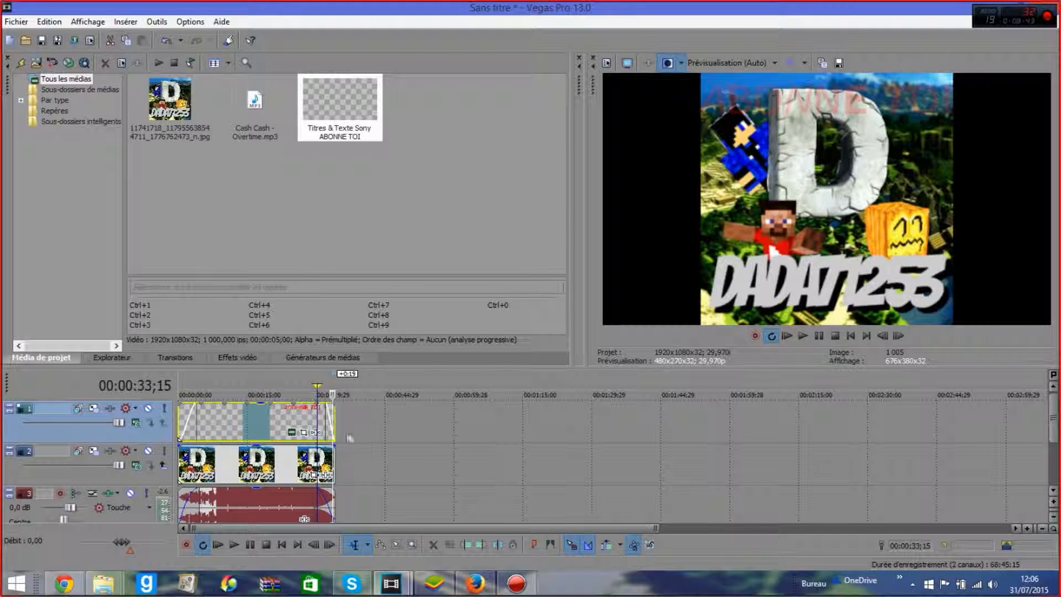
- Insert a new video track into the project
scroll(387, 477, down, 2)
scroll(180, 440, down, 1)
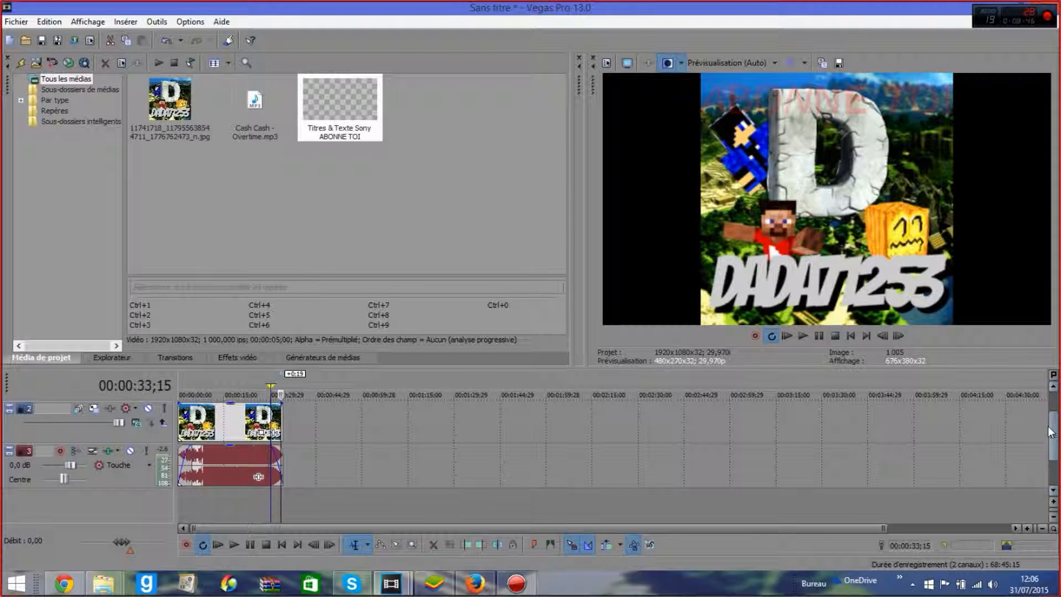
right_click(456, 499)
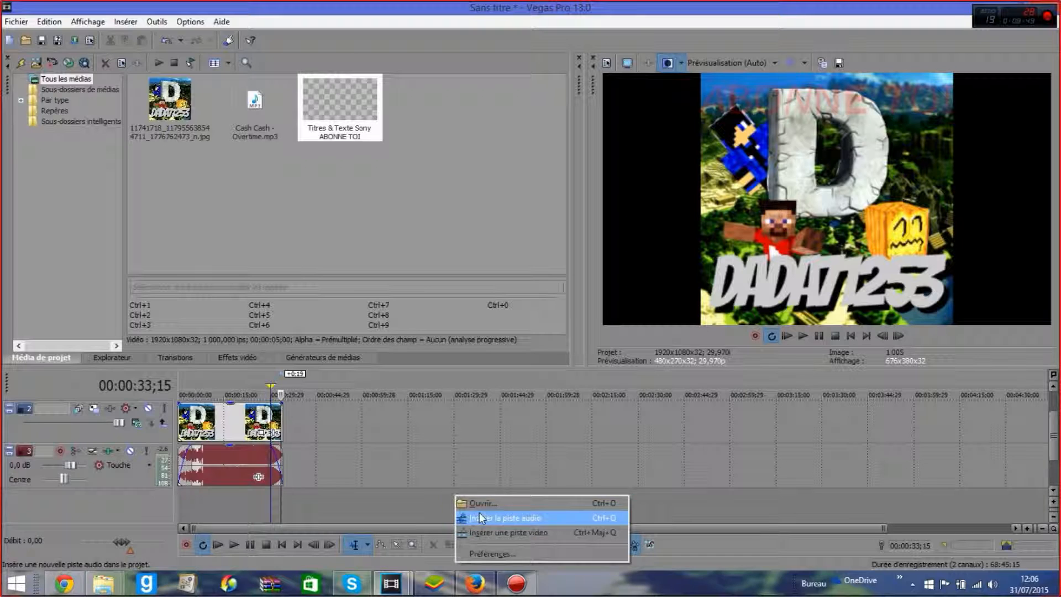
click(481, 531)
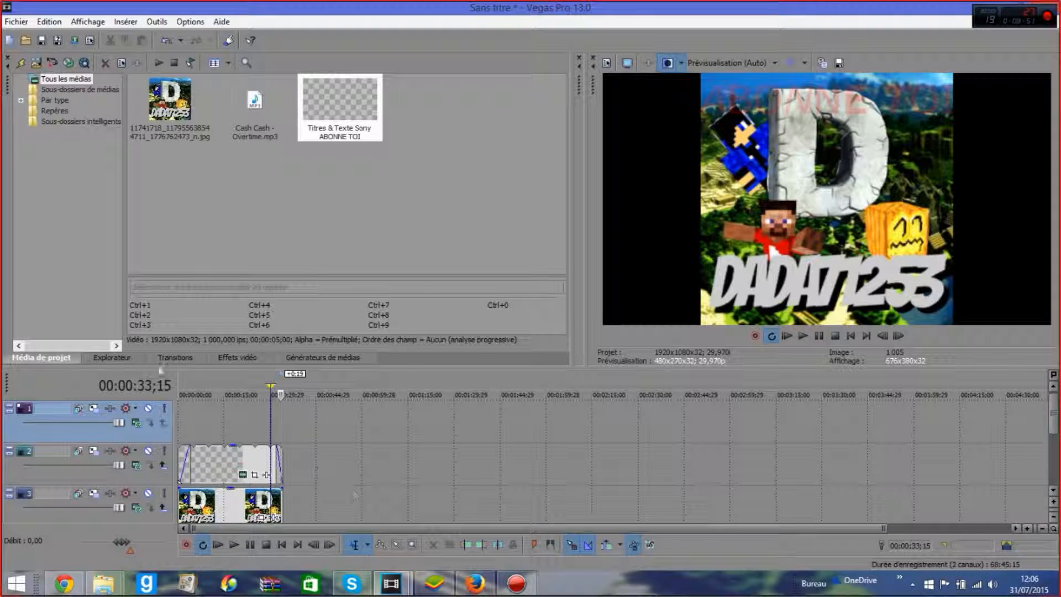
- Insert the text MES DERNIERE VIDEO at the start of the new track, scale it to 0.390 and place it at 0.51; 0.14
click(179, 439)
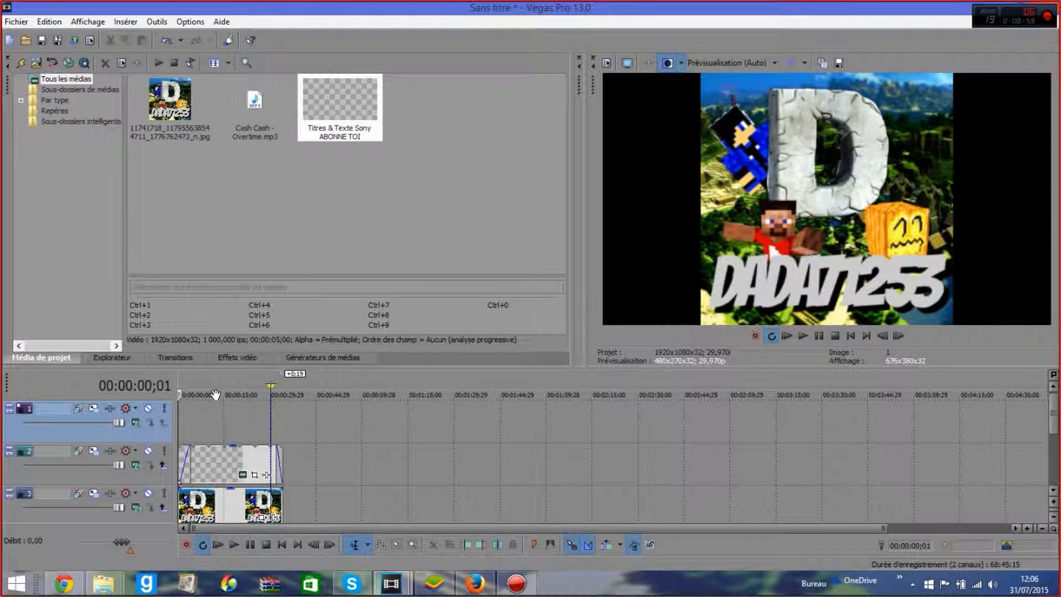
right_click(194, 418)
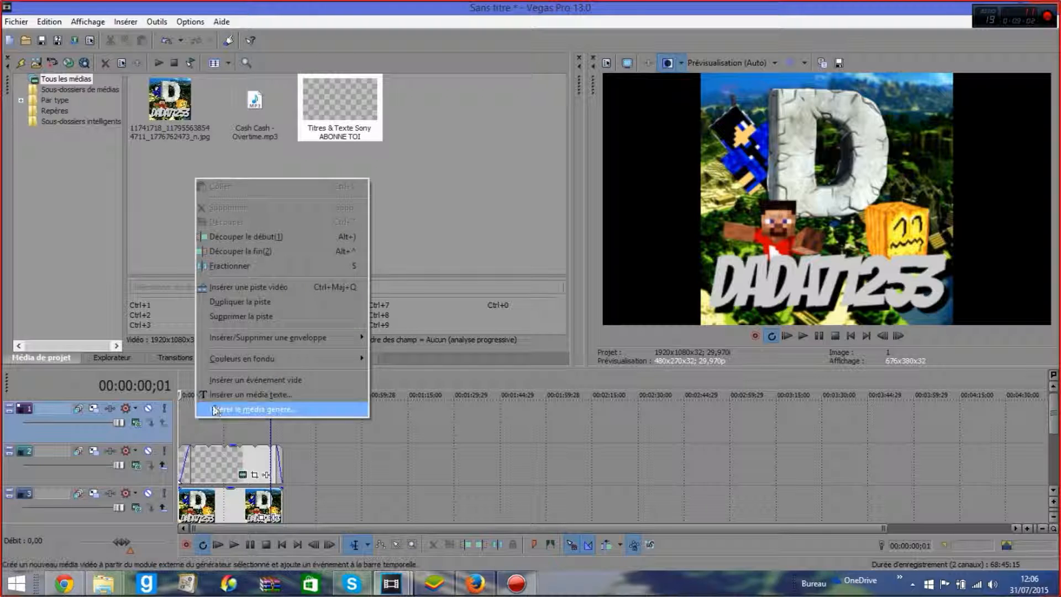
click(230, 395)
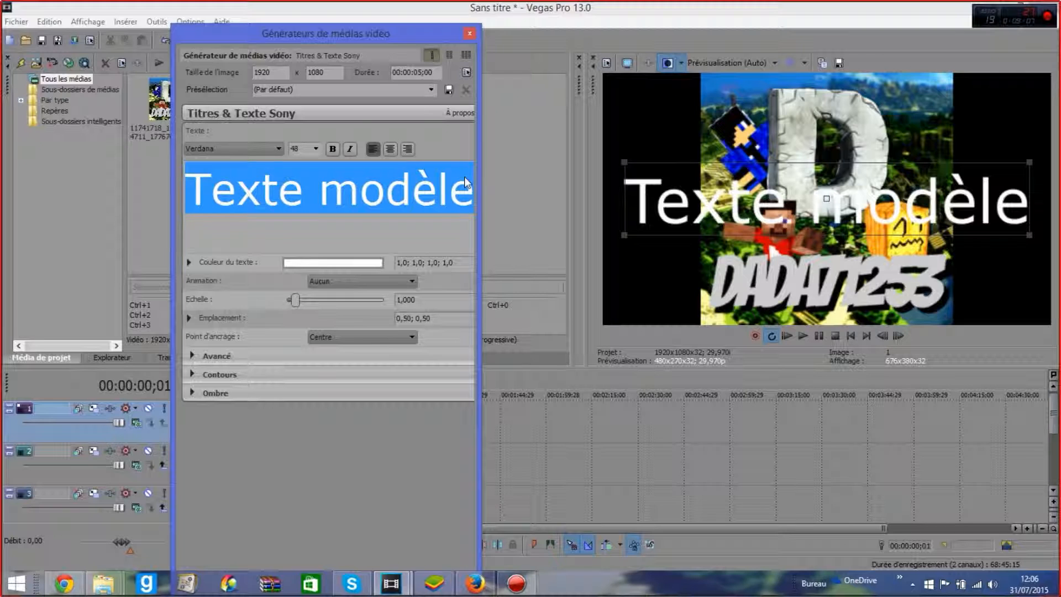
text(MES DERNIERE VIDEO)
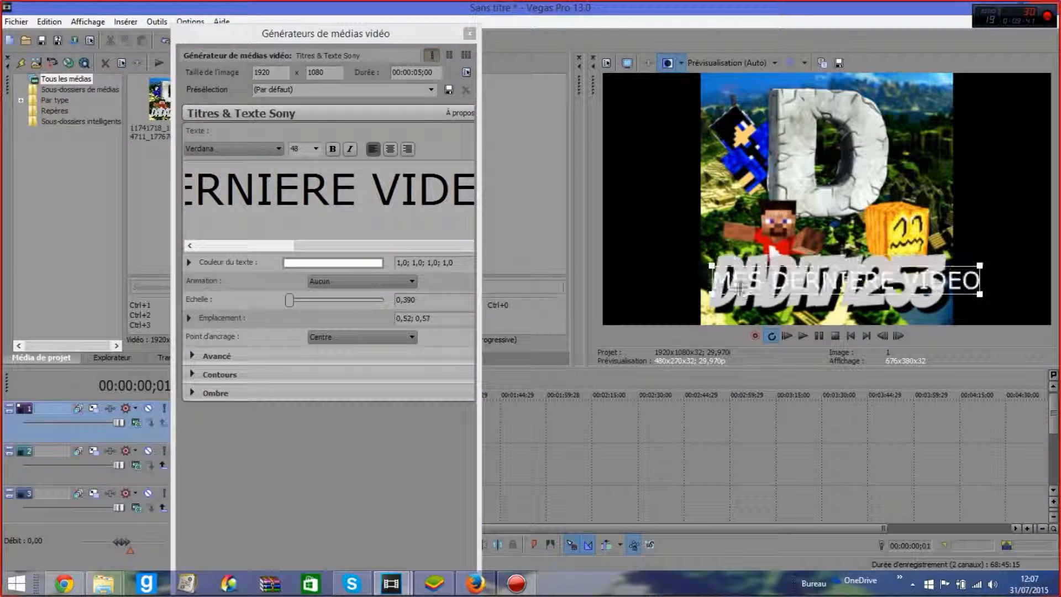
drag(739, 287, 725, 296)
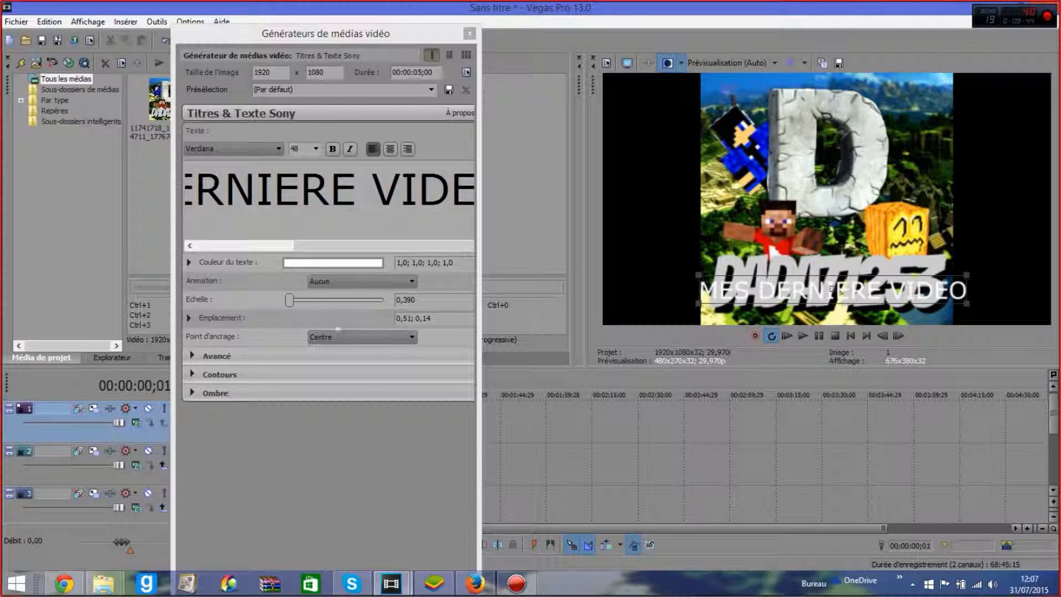
- Set the MES DERNIERE VIDEO title's text colour to cyan (0.04; 1.0; 1.0; 1.0)
click(339, 262)
click(380, 414)
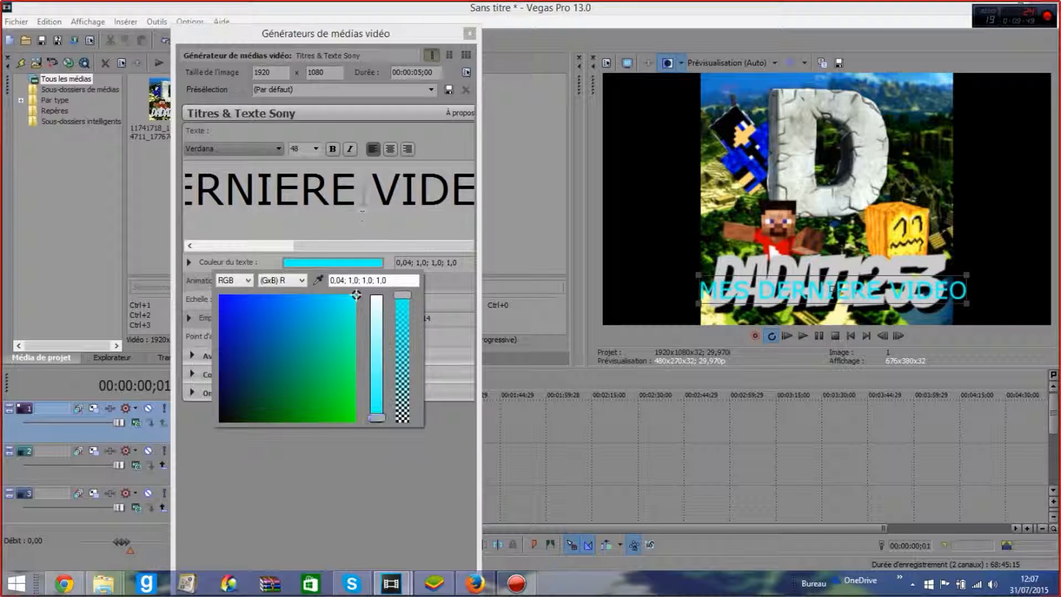
click(276, 256)
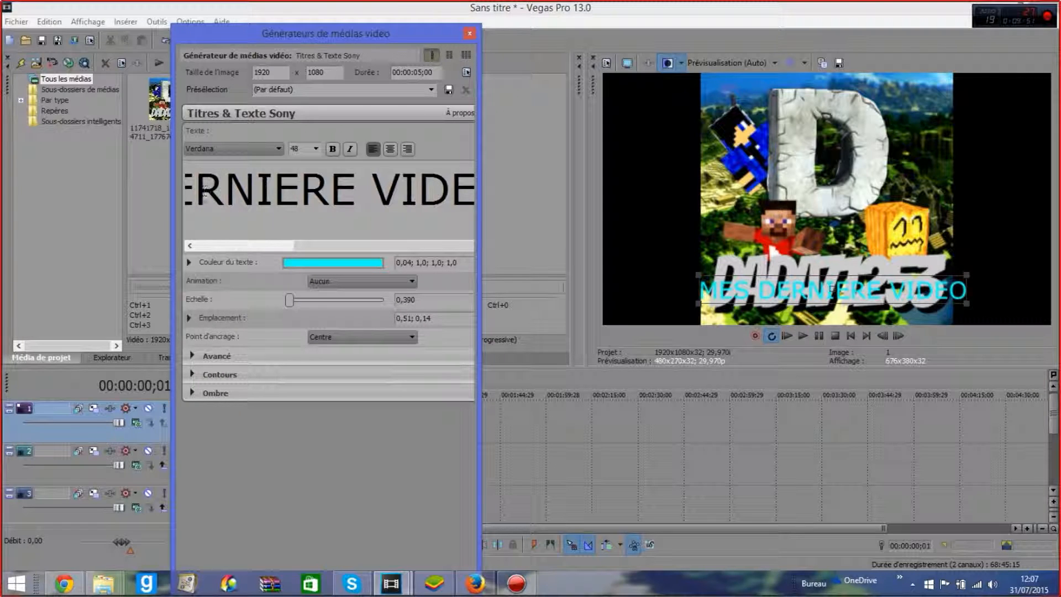
- Italicize the first R of DERNIERE and the I and E of VIDEO, and make the final E of DERNIERE bold
drag(229, 187, 194, 188)
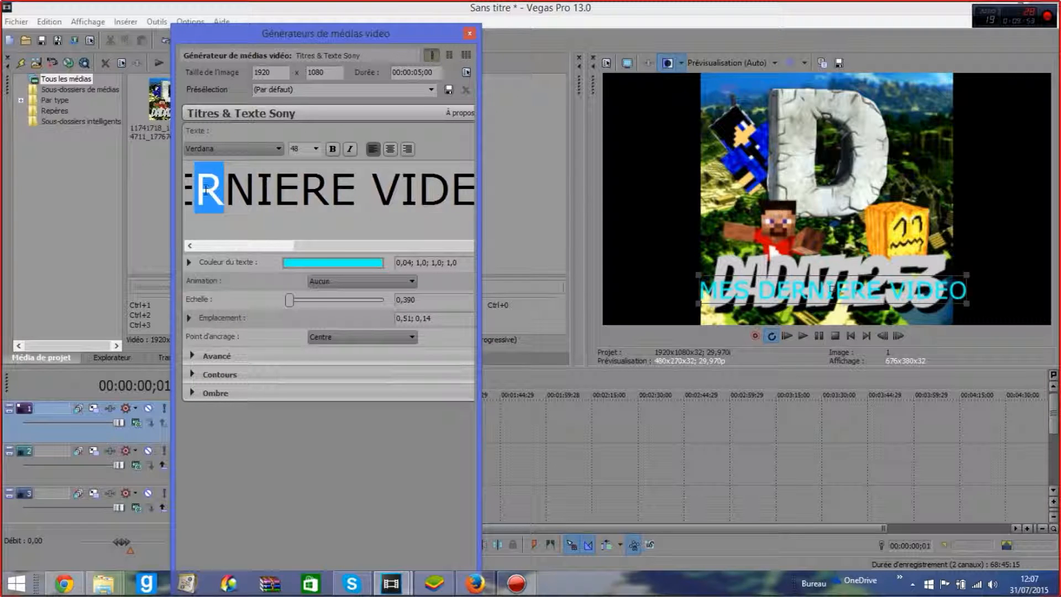
click(349, 150)
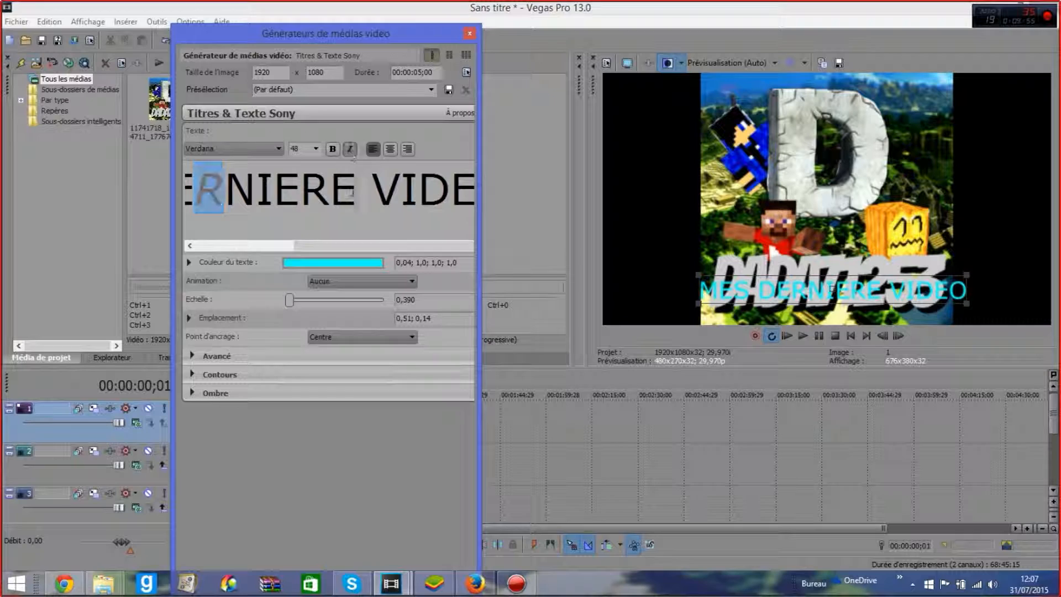
drag(358, 188, 330, 188)
click(332, 149)
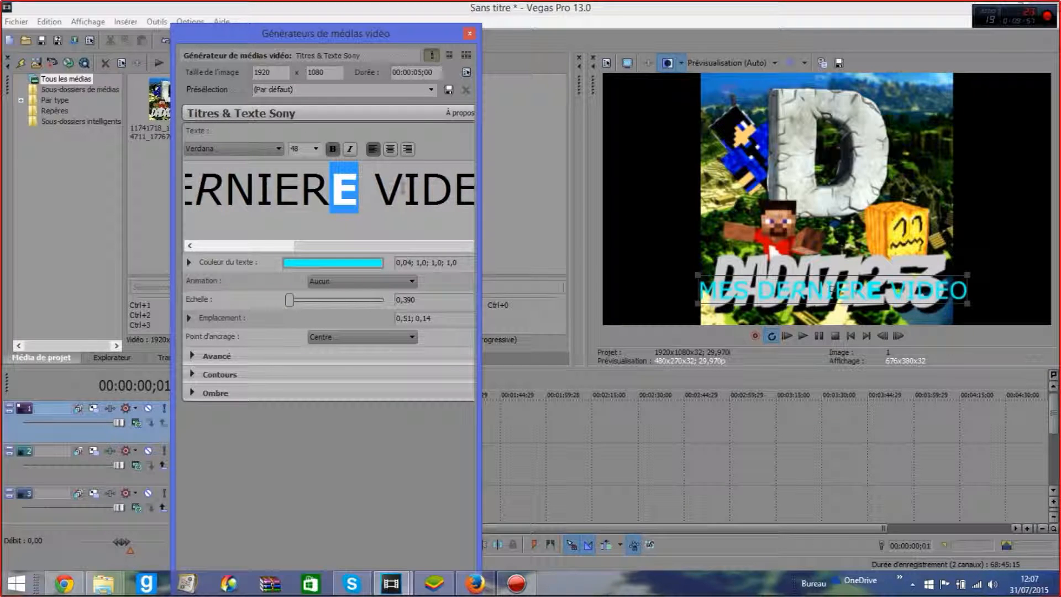
drag(421, 189, 479, 189)
click(349, 149)
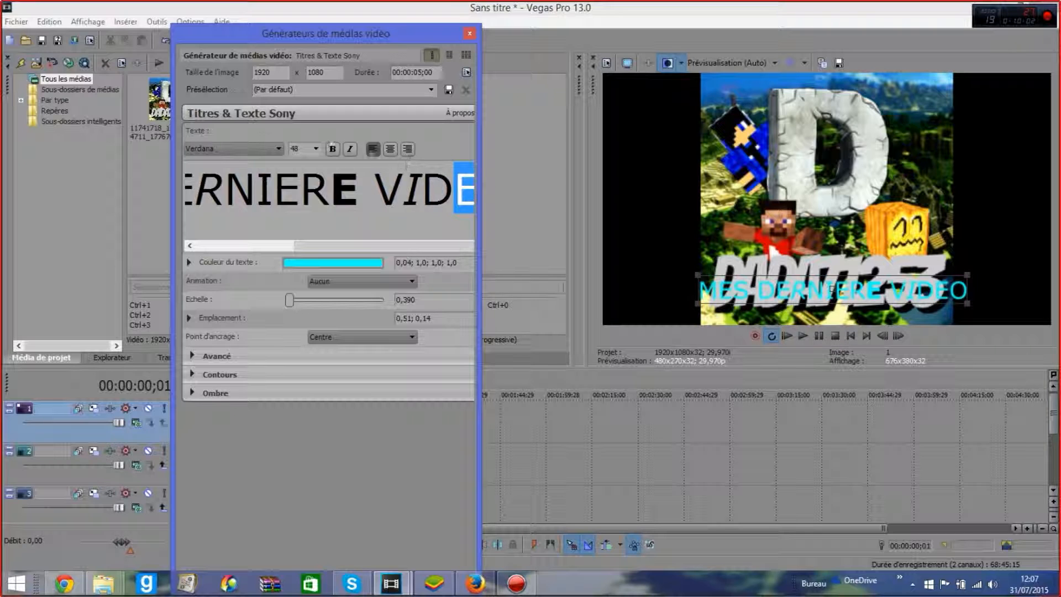
- Correct the title to MES DERNIERES VIDEOS, set its animation to Chute et division and close the media generator
click(262, 191)
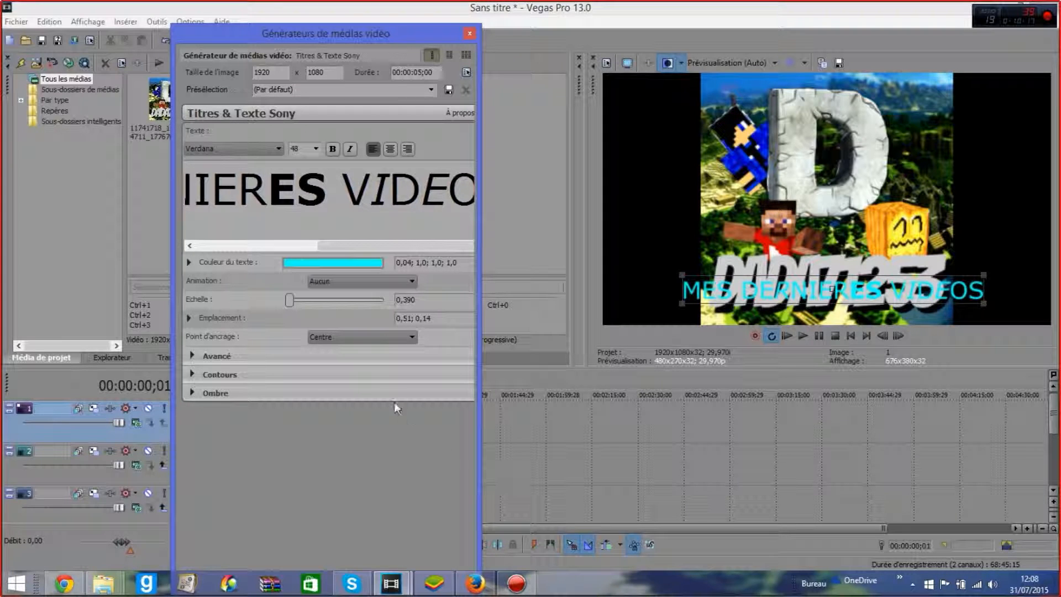
click(382, 282)
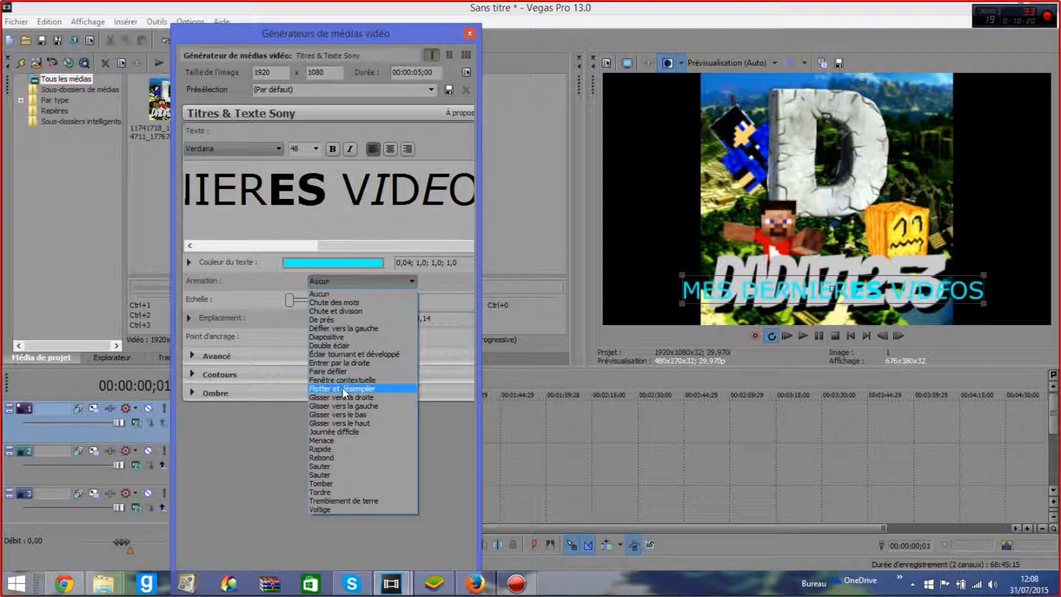
click(367, 311)
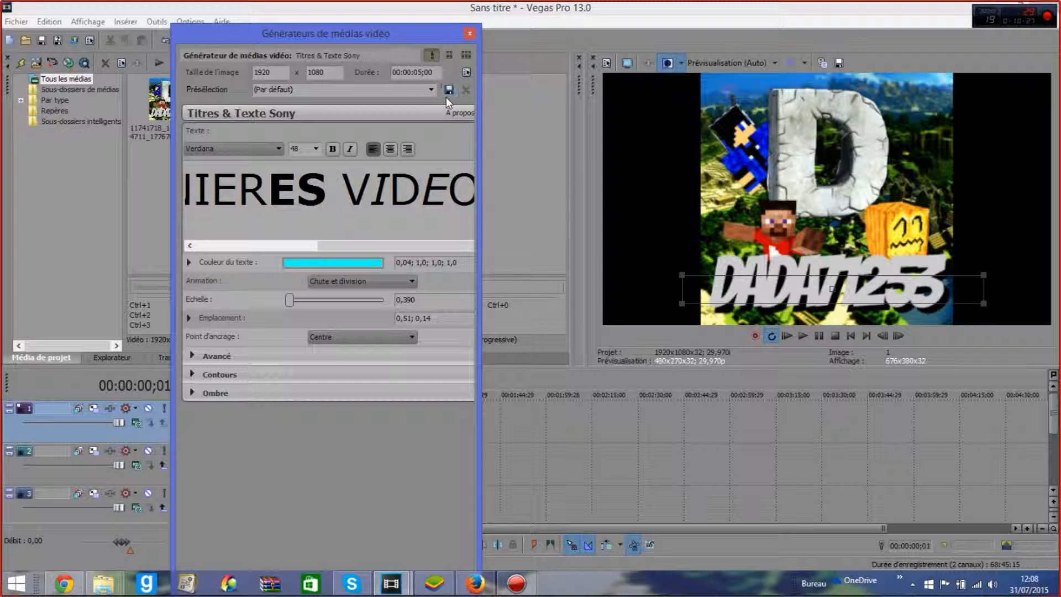
click(469, 34)
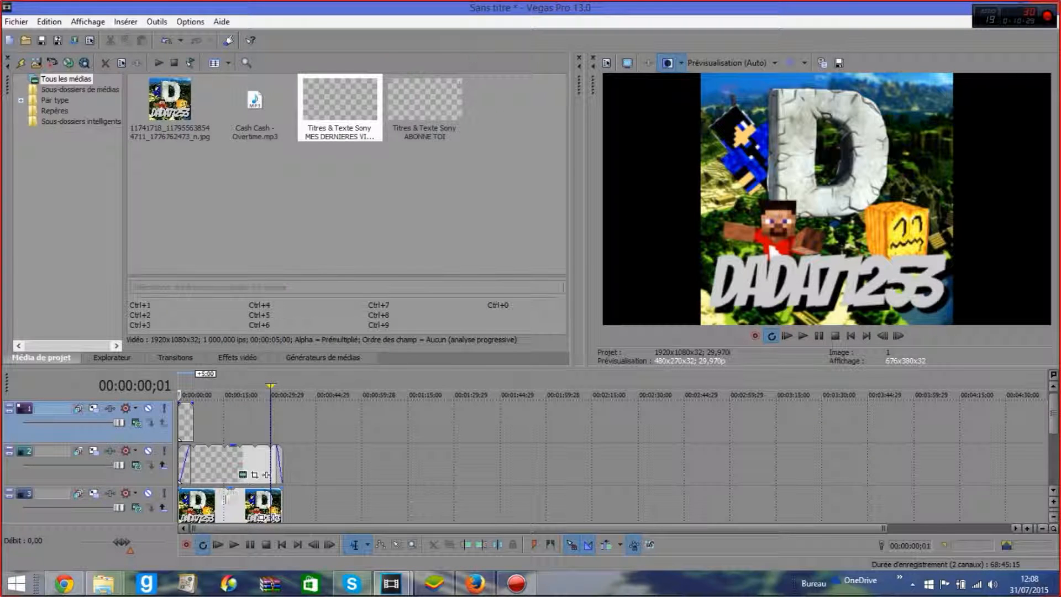
- Extend the MES DERNIERES VIDEOS title to the end of the other clips, with a fade-out at its end
drag(195, 423, 271, 405)
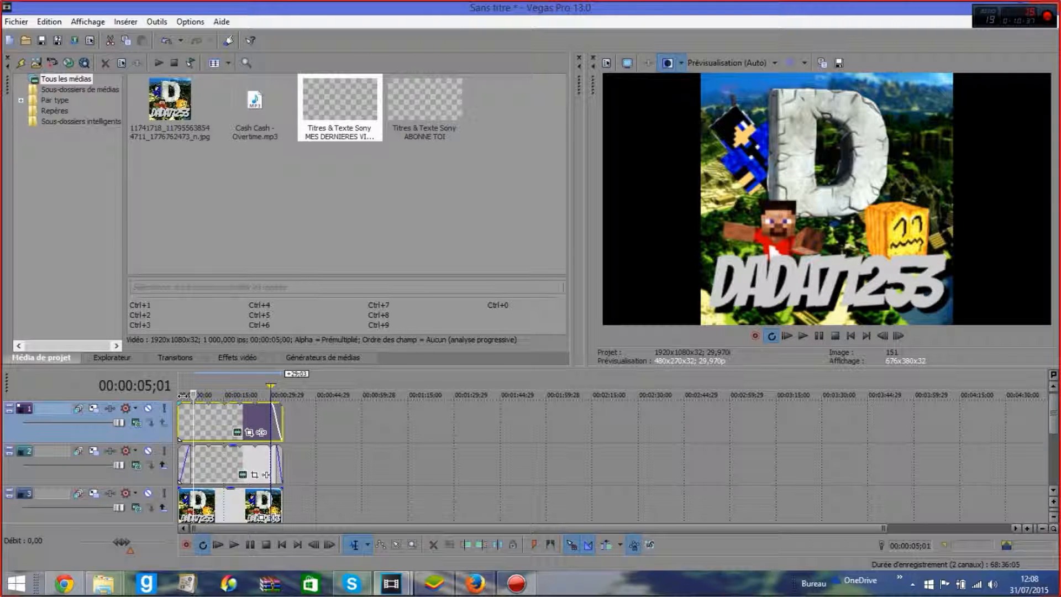
drag(179, 403, 191, 405)
drag(192, 453, 173, 441)
- Play the project to check how both animated titles appear over the logo image
click(233, 544)
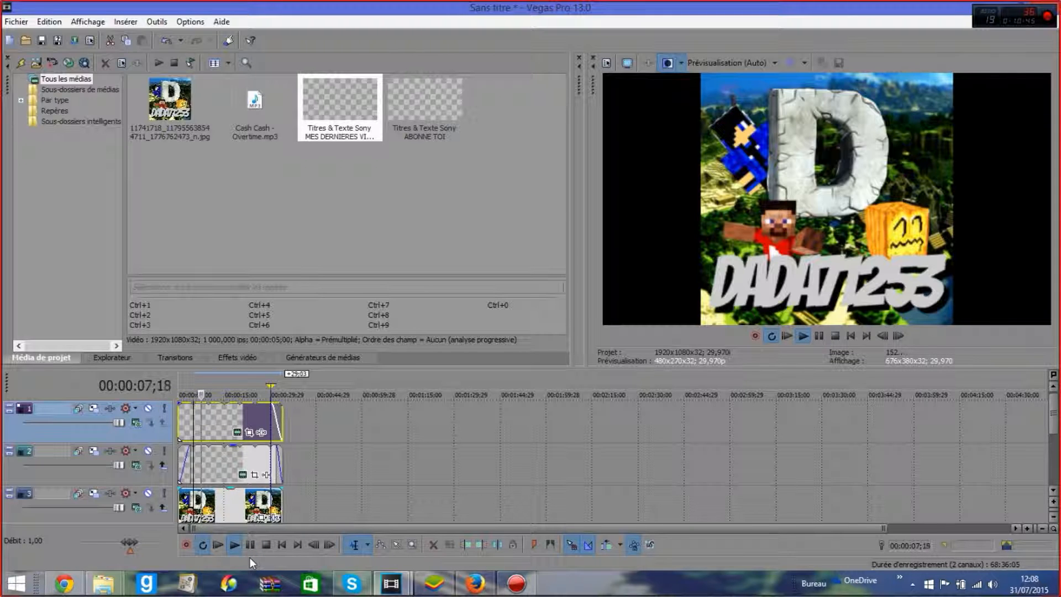
click(250, 544)
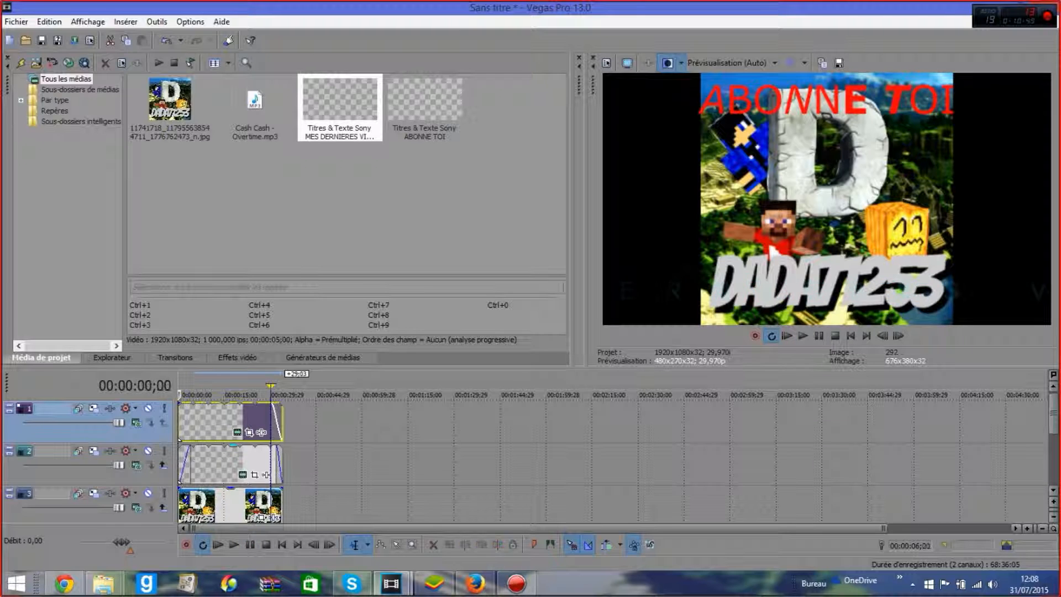
click(234, 544)
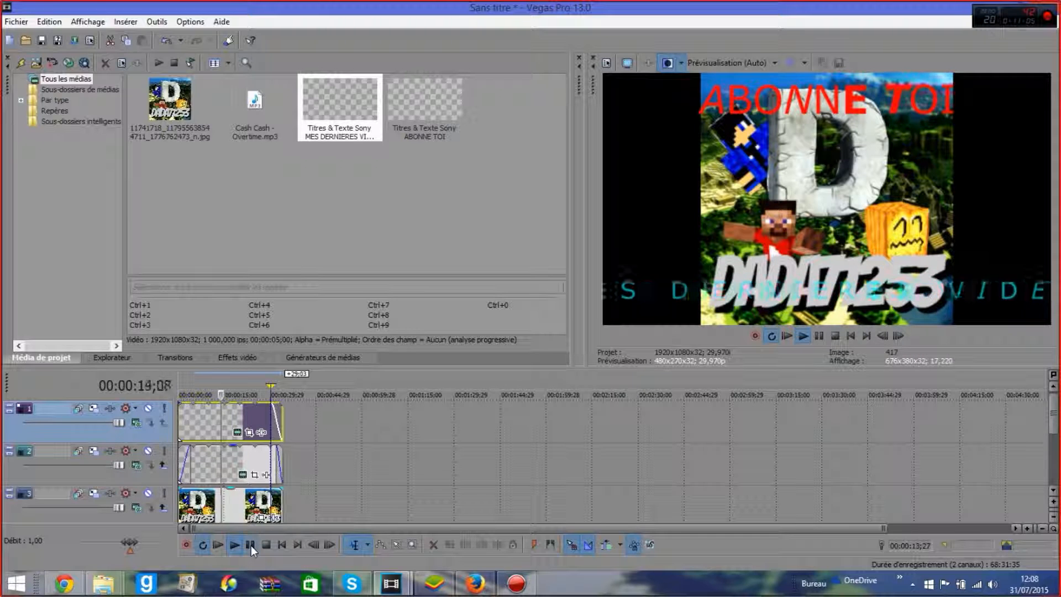
click(251, 545)
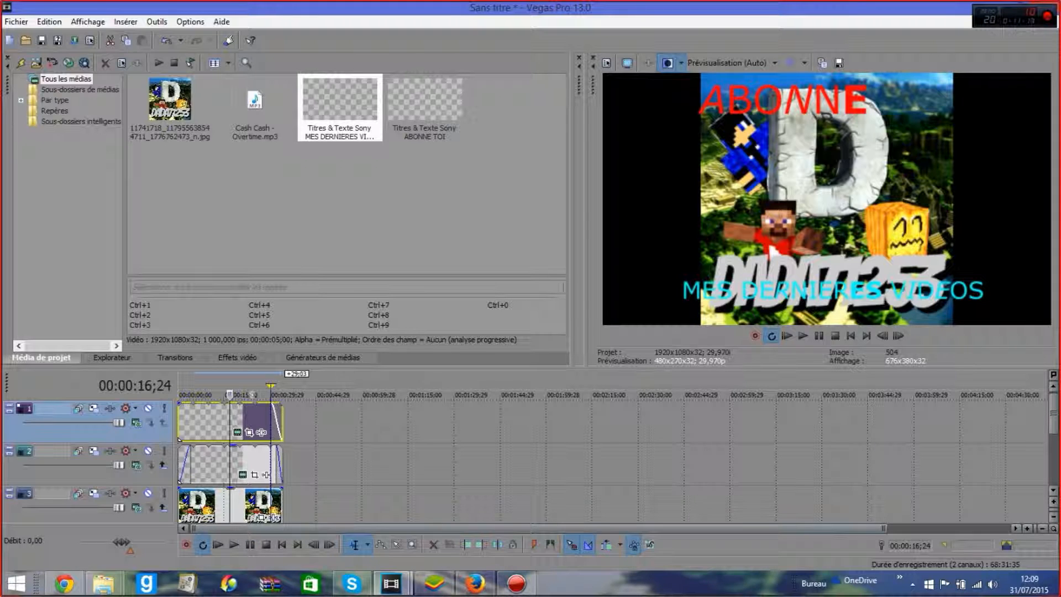
- Insert a new video track for the gameplay footage
mouse_move(1055, 408)
mouse_down()
mouse_move(1054, 459)
mouse_move(1054, 409)
mouse_up()
drag(1053, 427, 1053, 453)
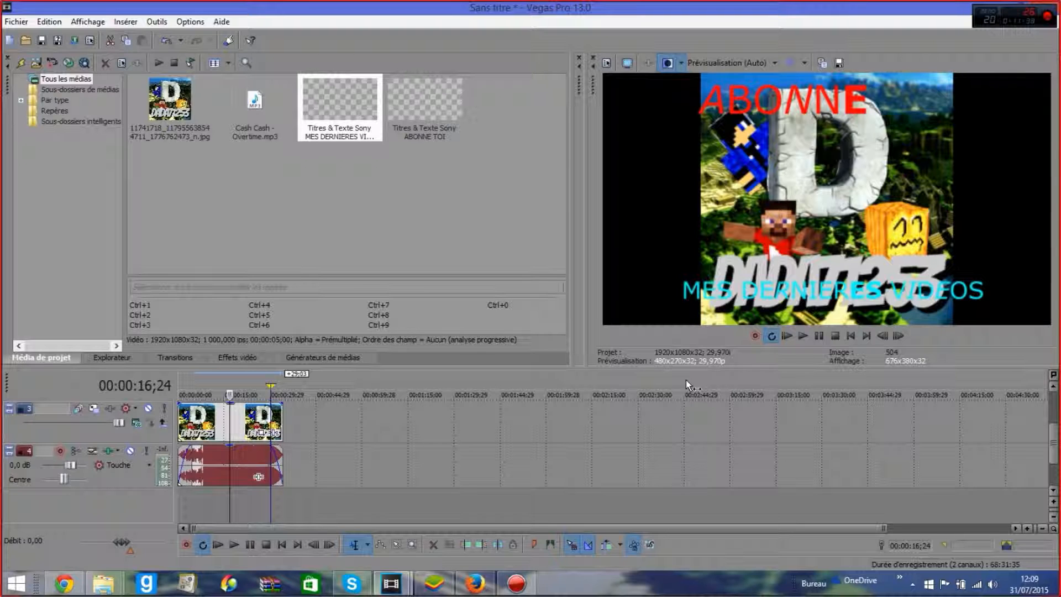
right_click(293, 517)
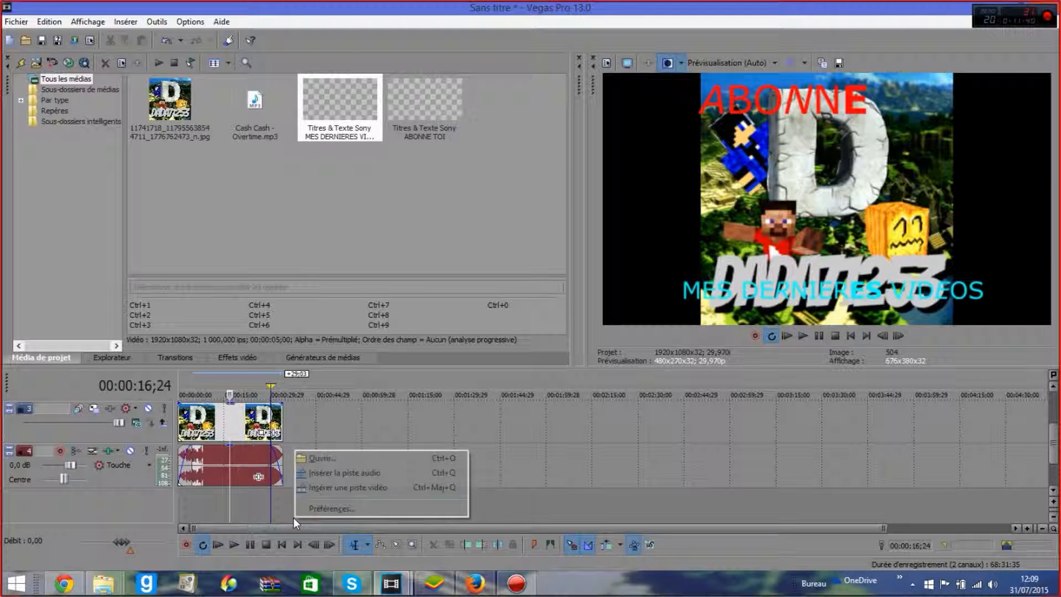
click(324, 486)
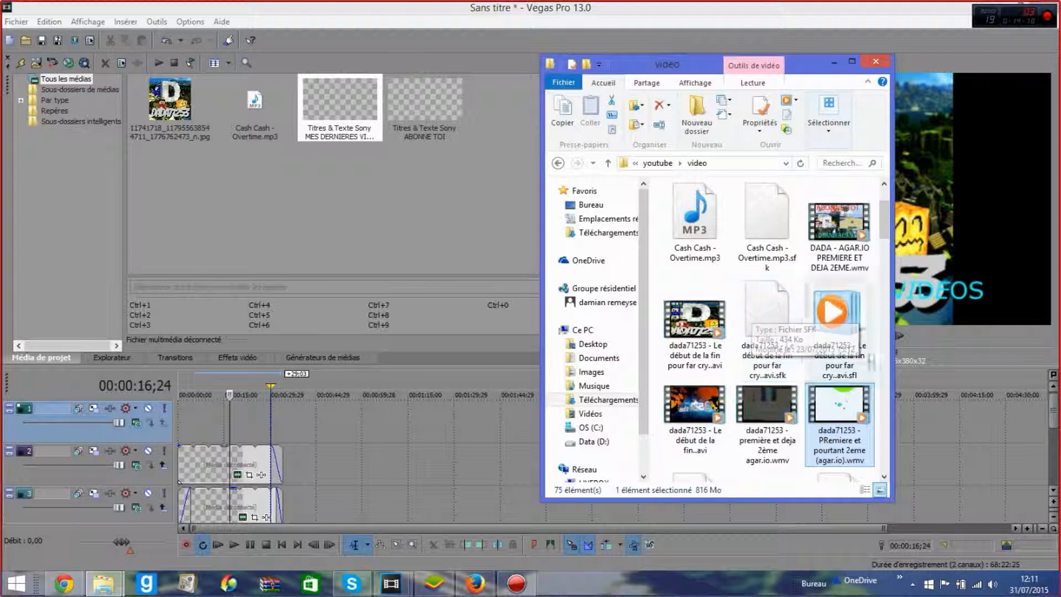
- Add dada71253 - PRemiere et pourtant 2eme (agar.io).wmv from the youtube/video folder to the new track and shift it earlier
scroll(769, 318, up, 1)
scroll(867, 320, down, 3)
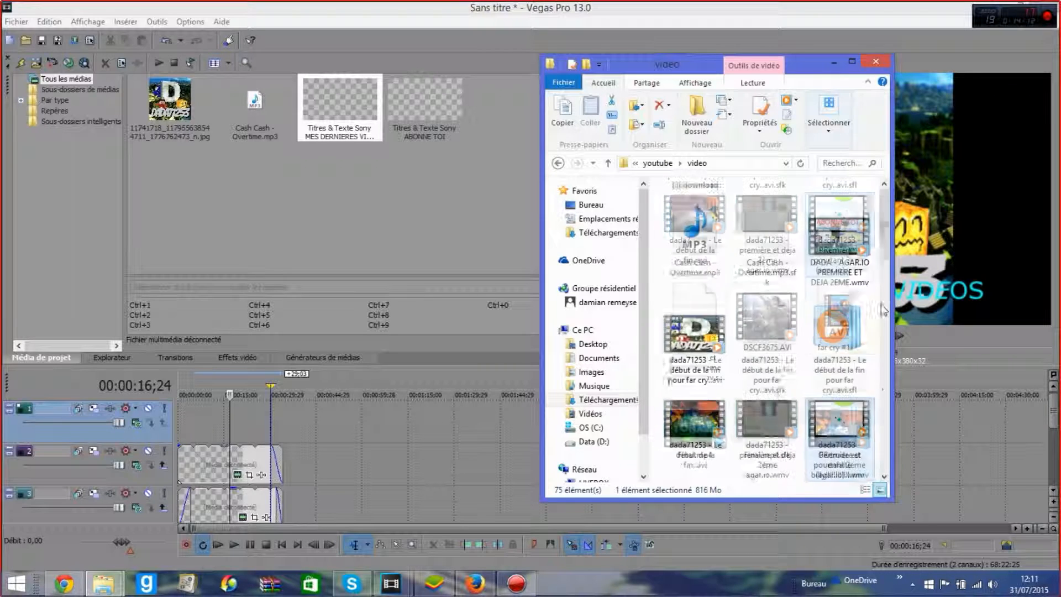
scroll(843, 355, up, 2)
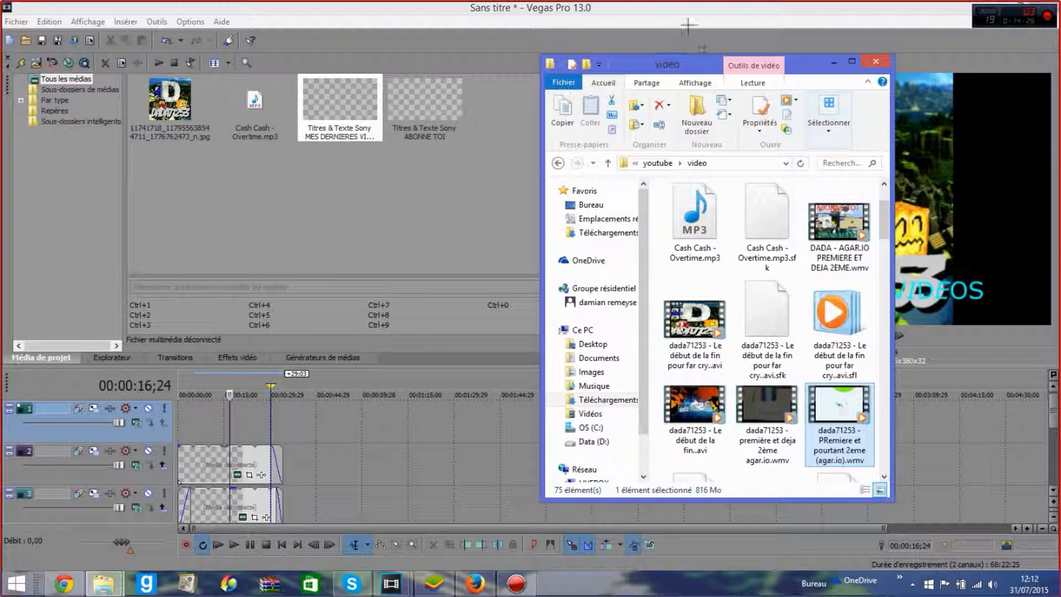
drag(690, 66, 823, 73)
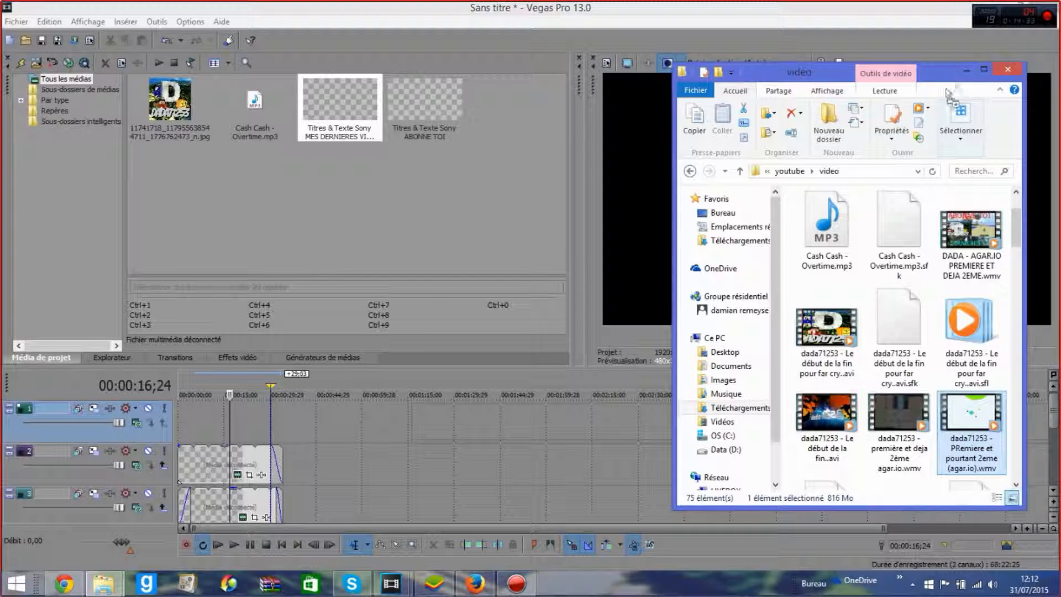
click(642, 235)
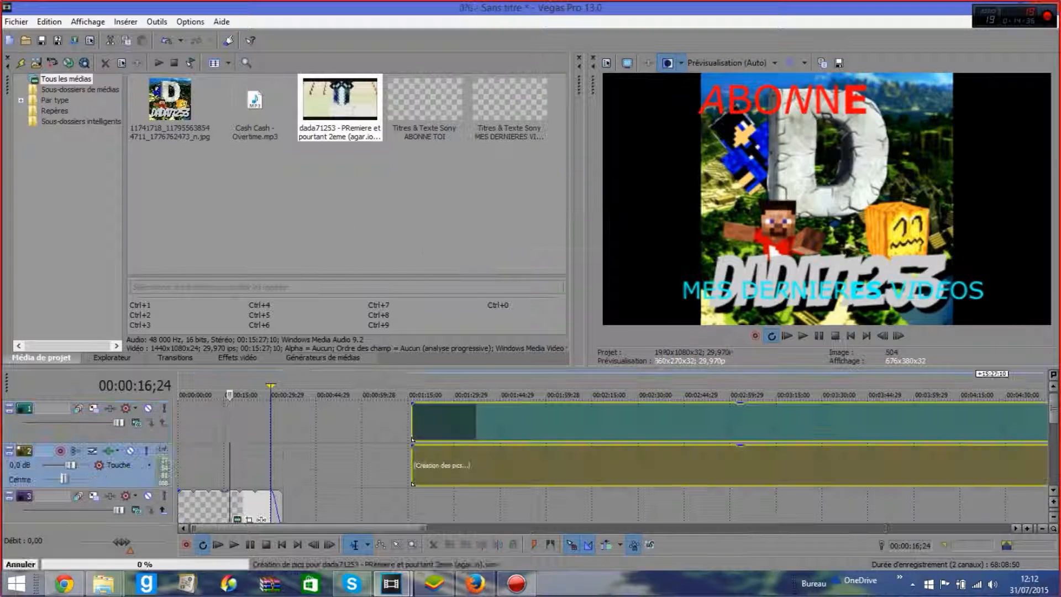
drag(466, 464, 389, 479)
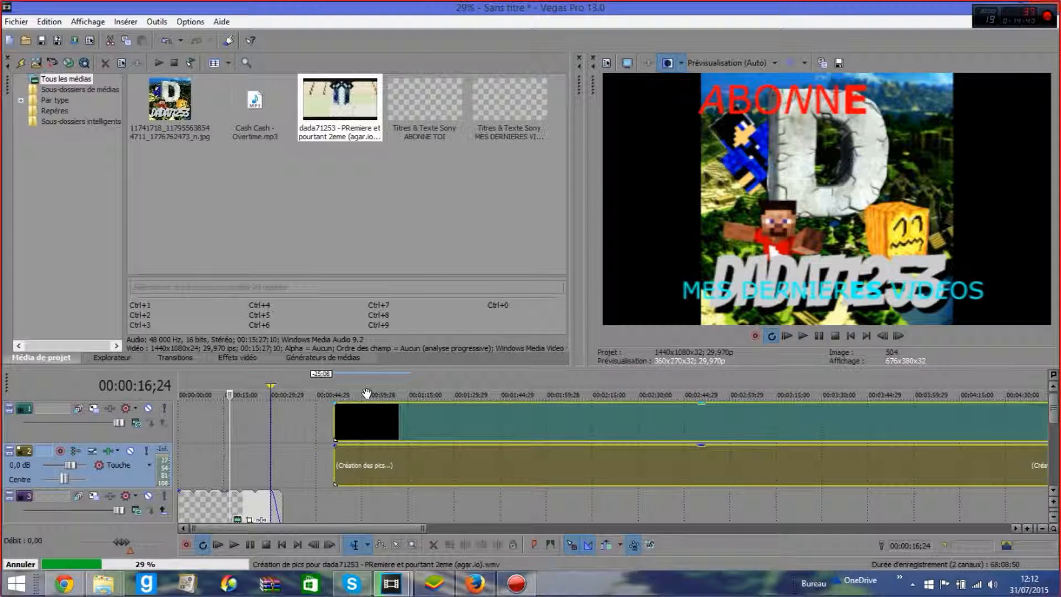
- Delete only the audio of the agar.io clip and remove the emptied audio track beneath it
click(370, 504)
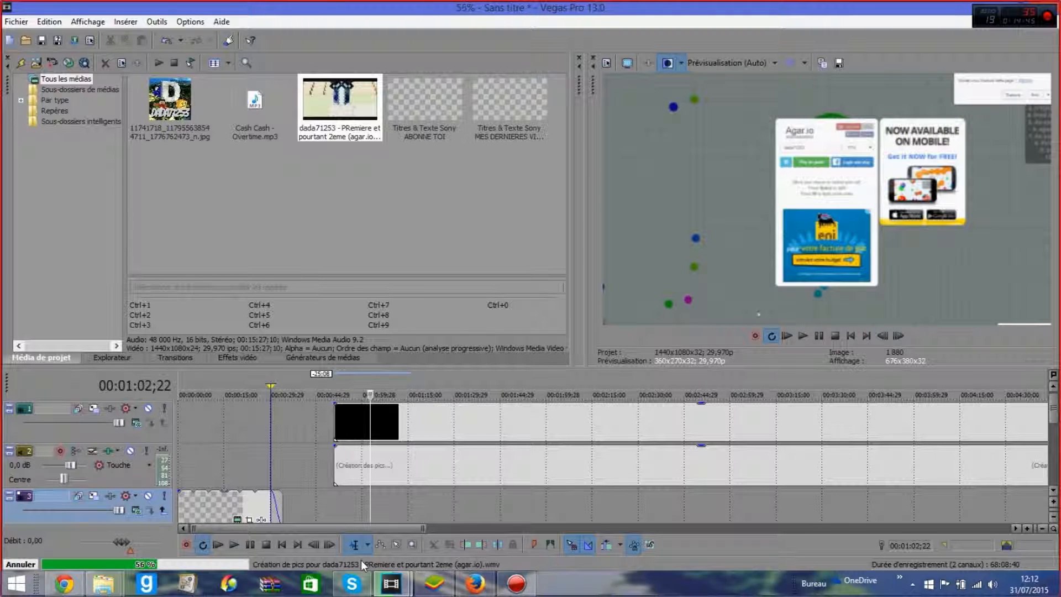
click(503, 476)
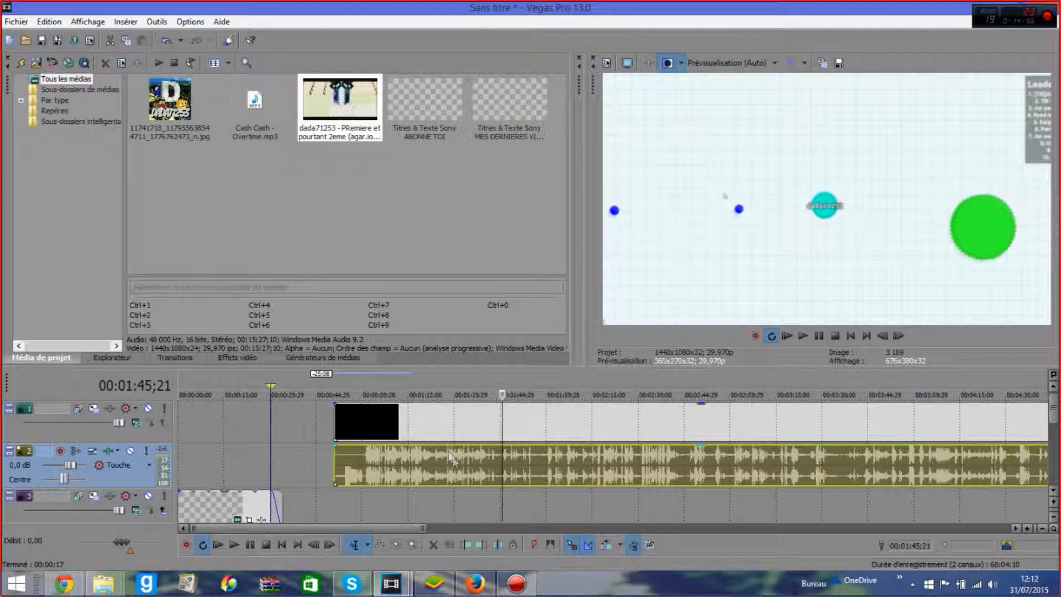
drag(449, 457, 495, 476)
right_click(483, 473)
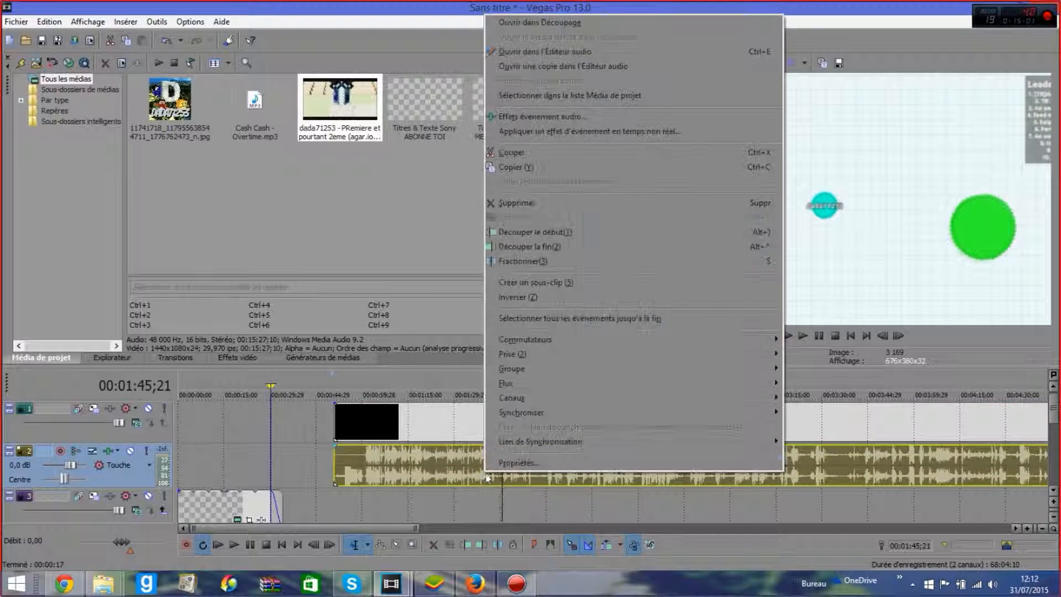
click(551, 202)
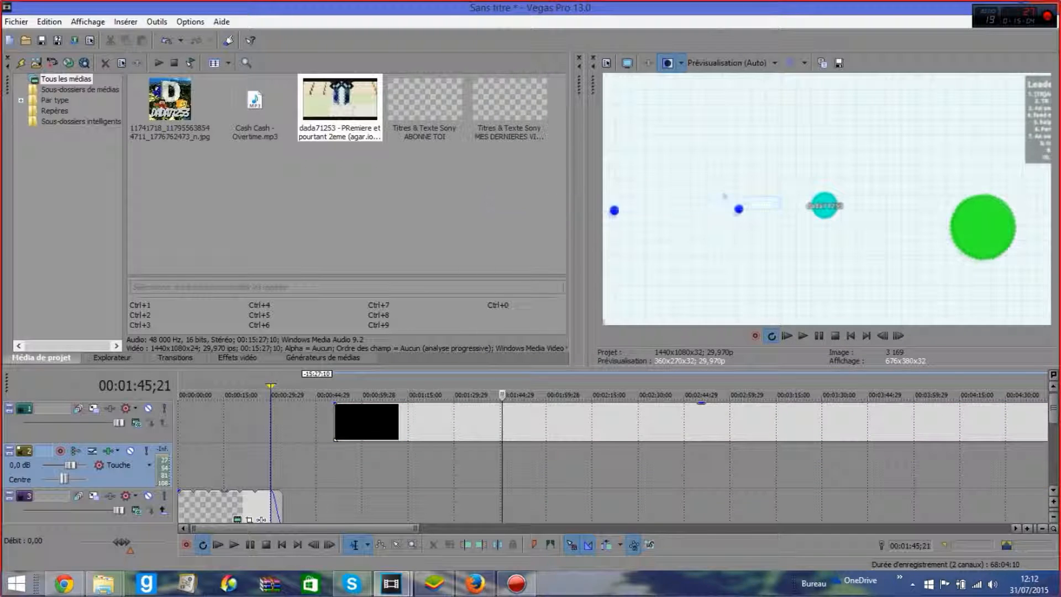
drag(393, 427, 251, 422)
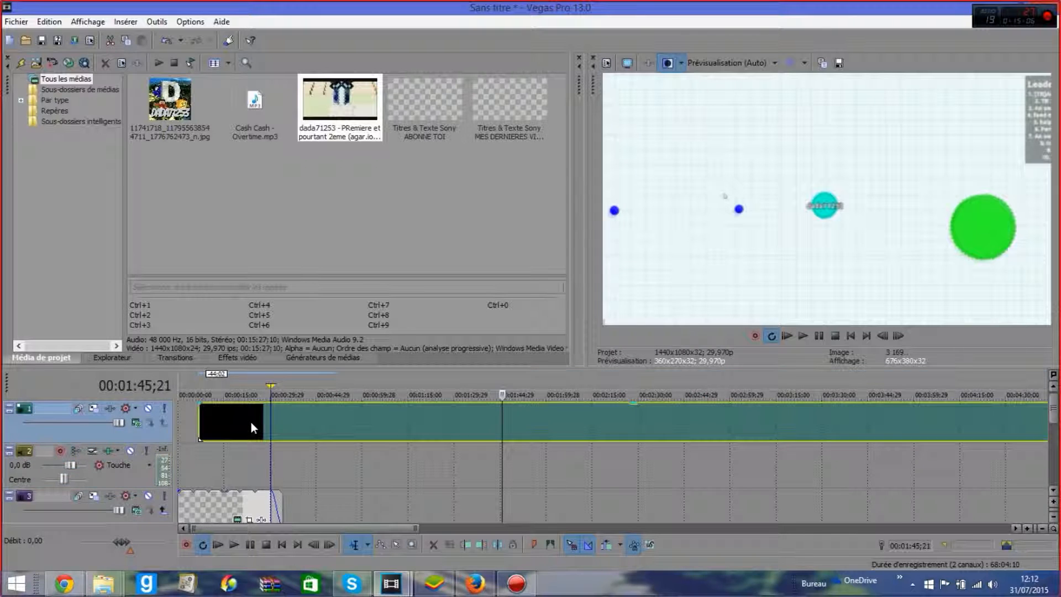
right_click(324, 465)
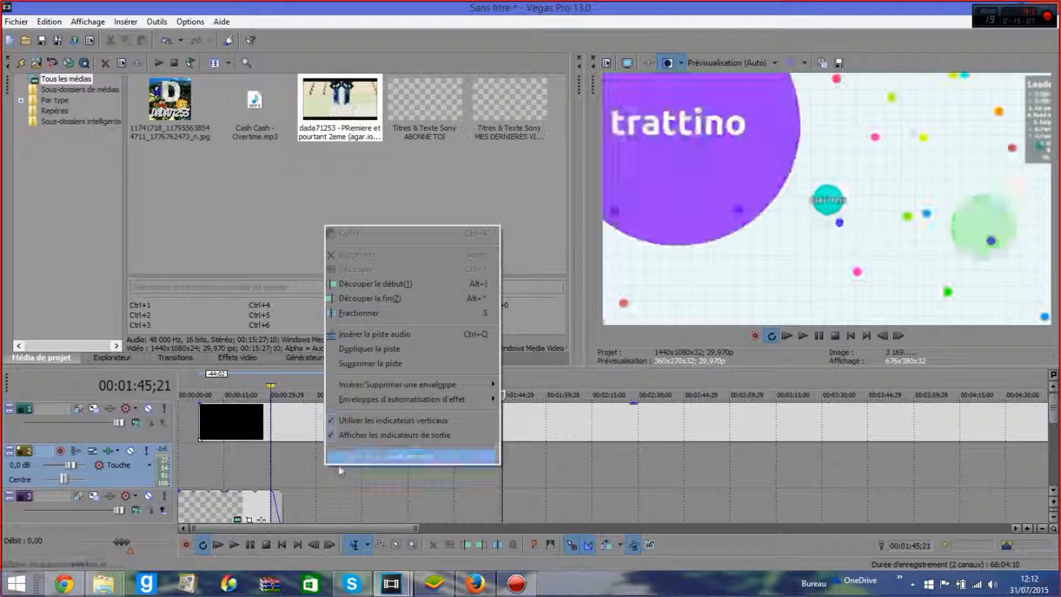
click(368, 363)
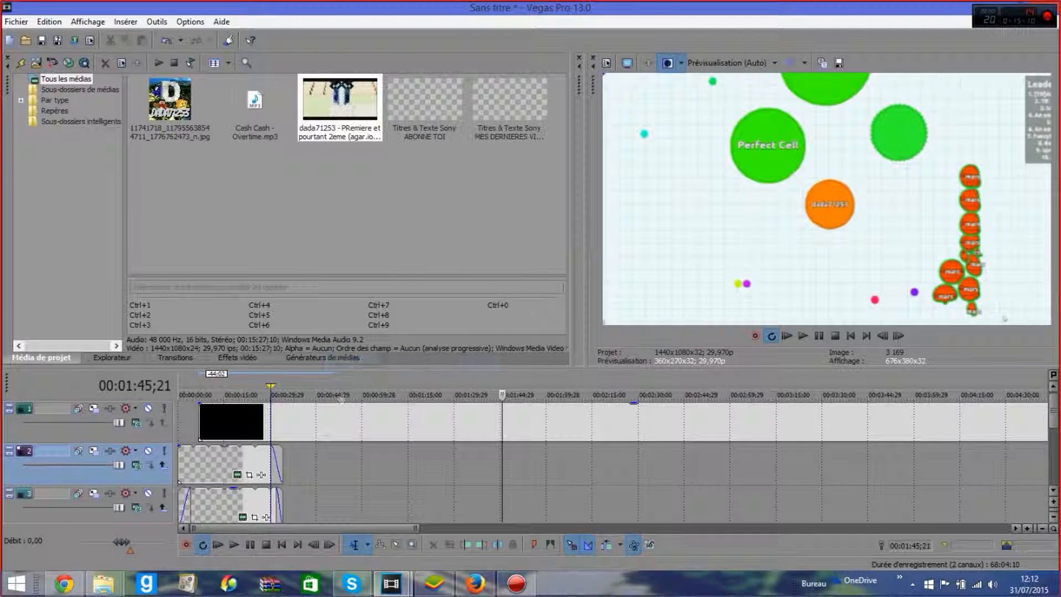
- Move the agar.io clip later on its track, clear of the titles, so it starts at about 49 seconds
click(784, 426)
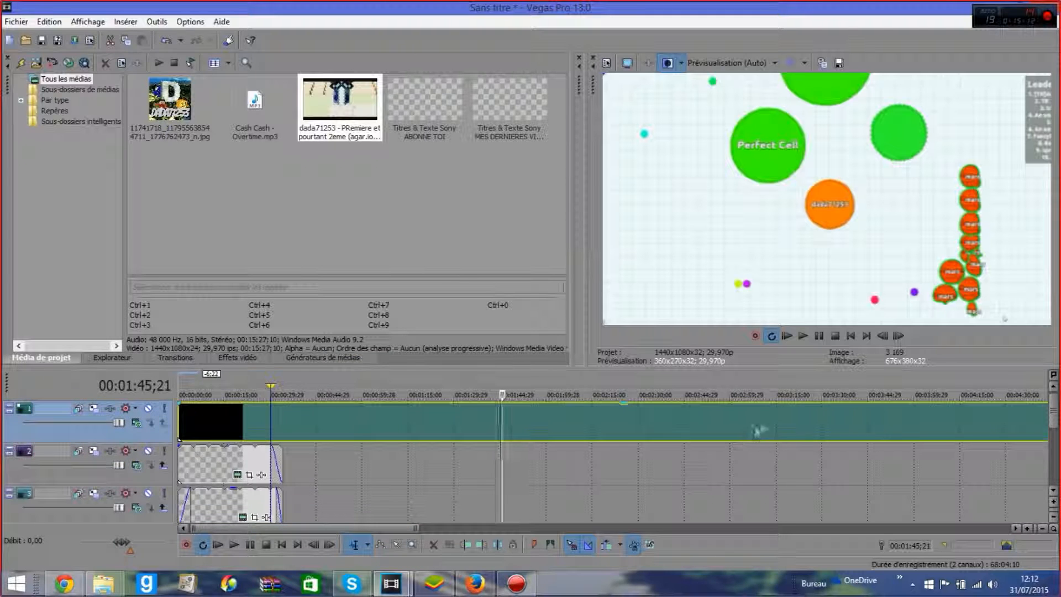
drag(837, 425, 911, 424)
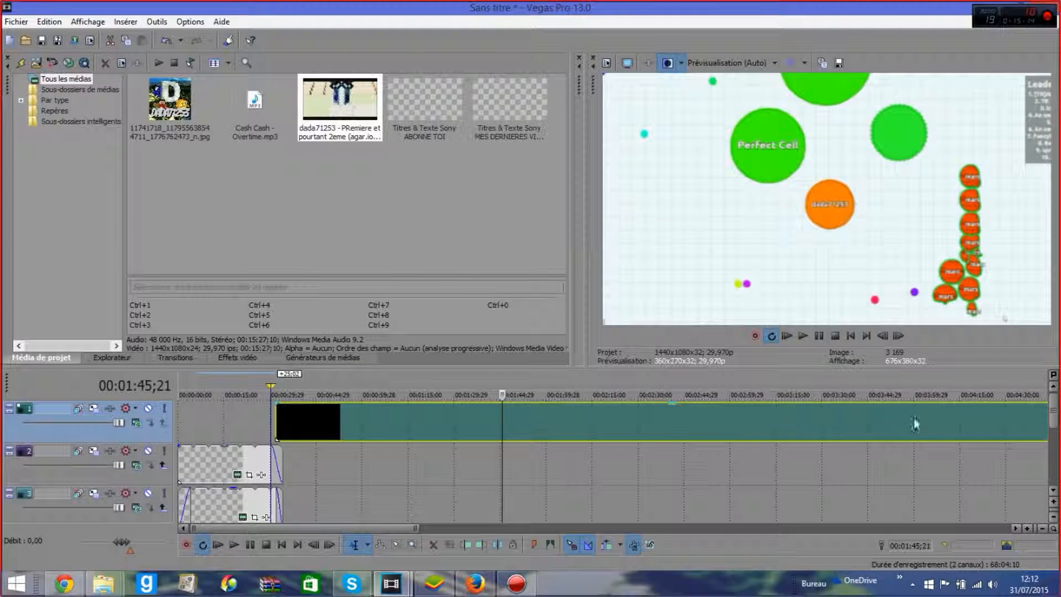
drag(672, 432, 728, 425)
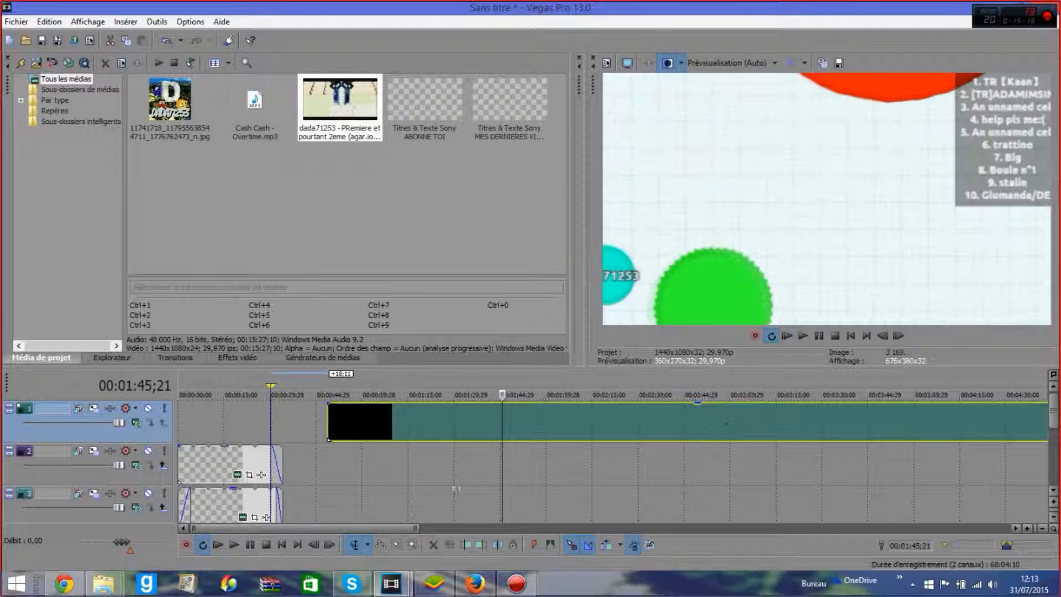
- Play the agar.io clip from its beginning to find where the intro ends and the gameplay starts
click(341, 459)
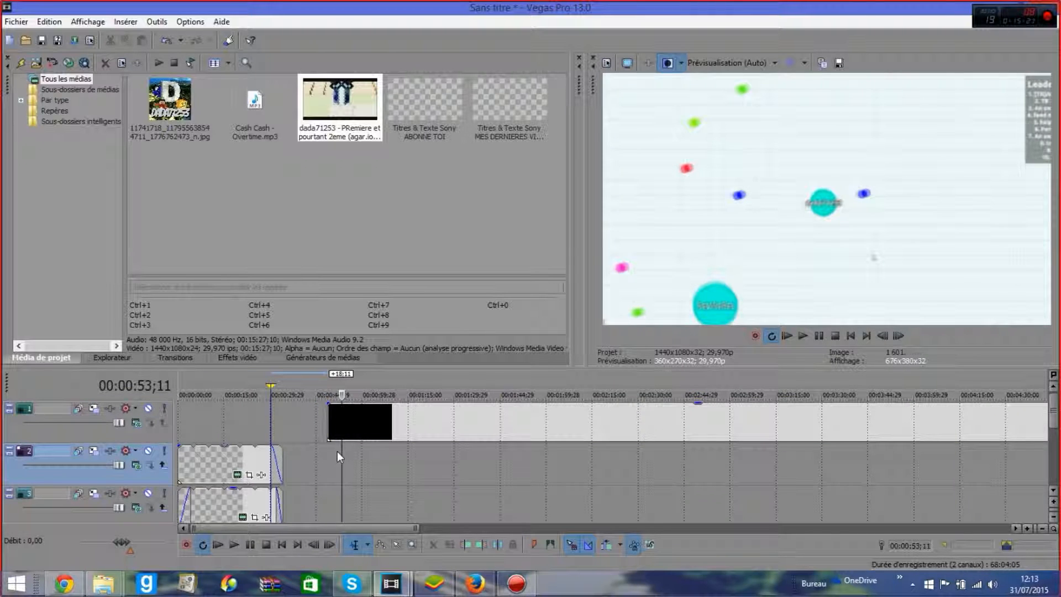
click(337, 451)
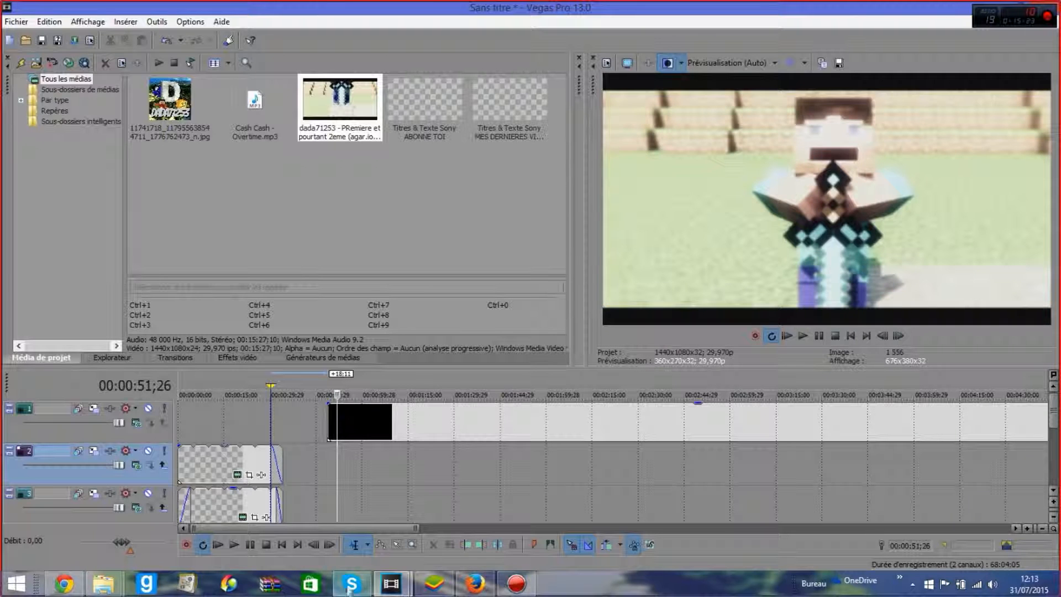
click(253, 545)
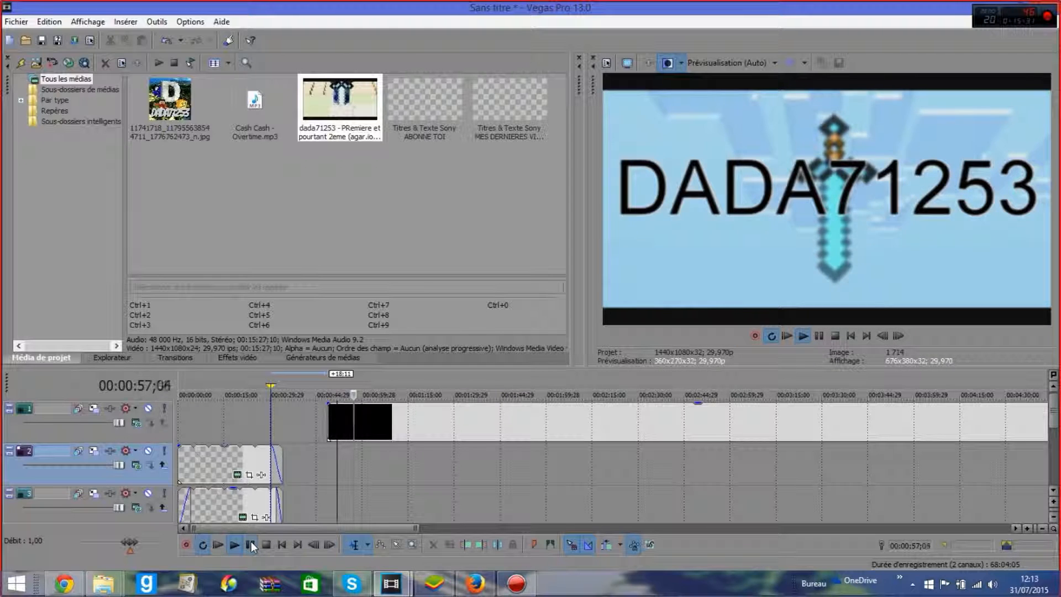
click(250, 544)
click(250, 544)
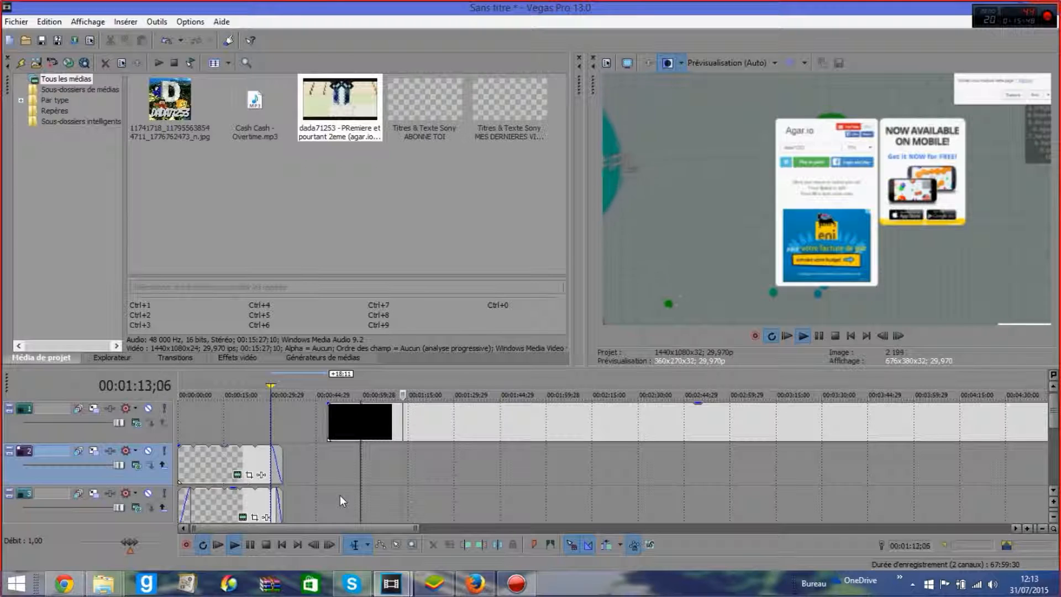
click(251, 544)
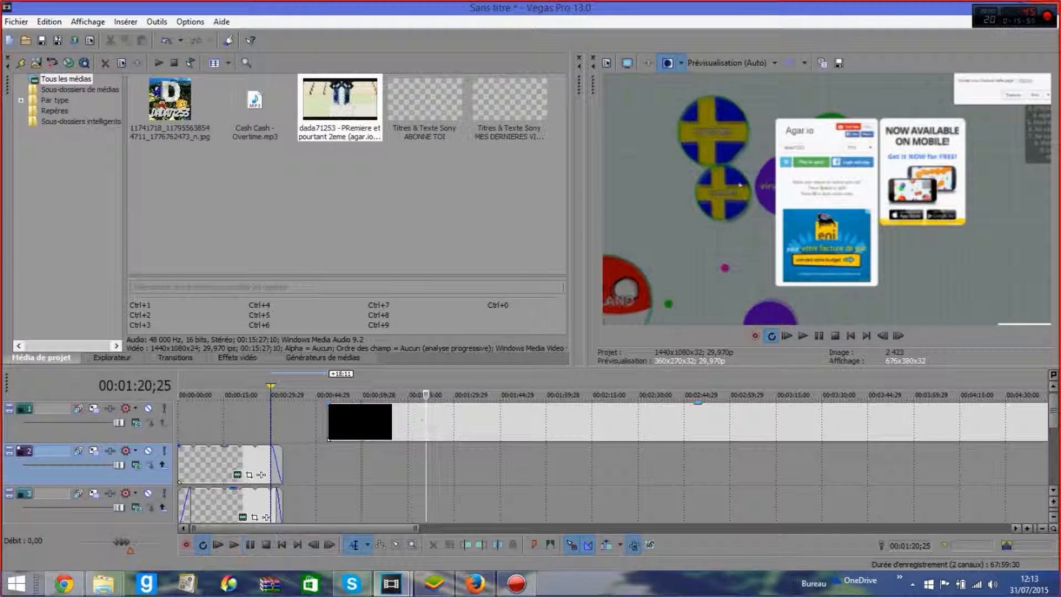
- Split the agar.io clip at 00:01:31;14, where the gameplay has begun, and delete the part before the cut
click(446, 449)
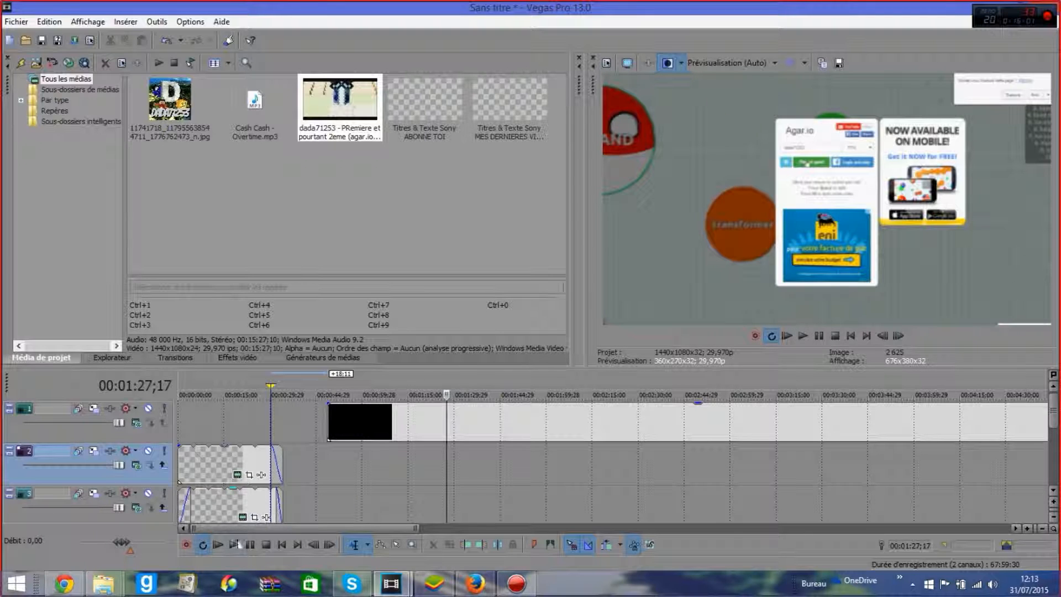
click(251, 550)
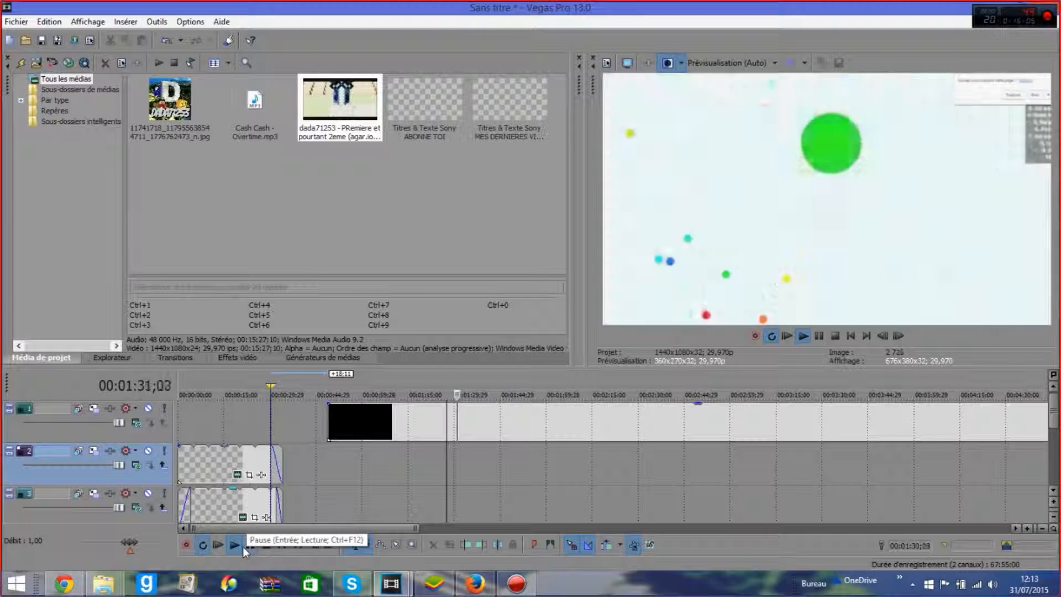
click(250, 546)
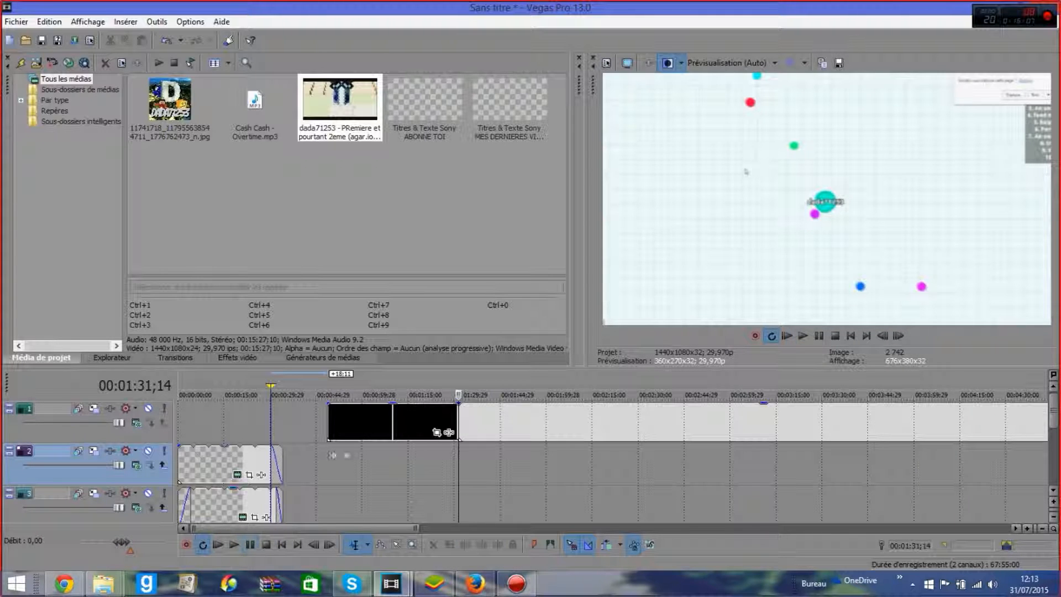
right_click(389, 431)
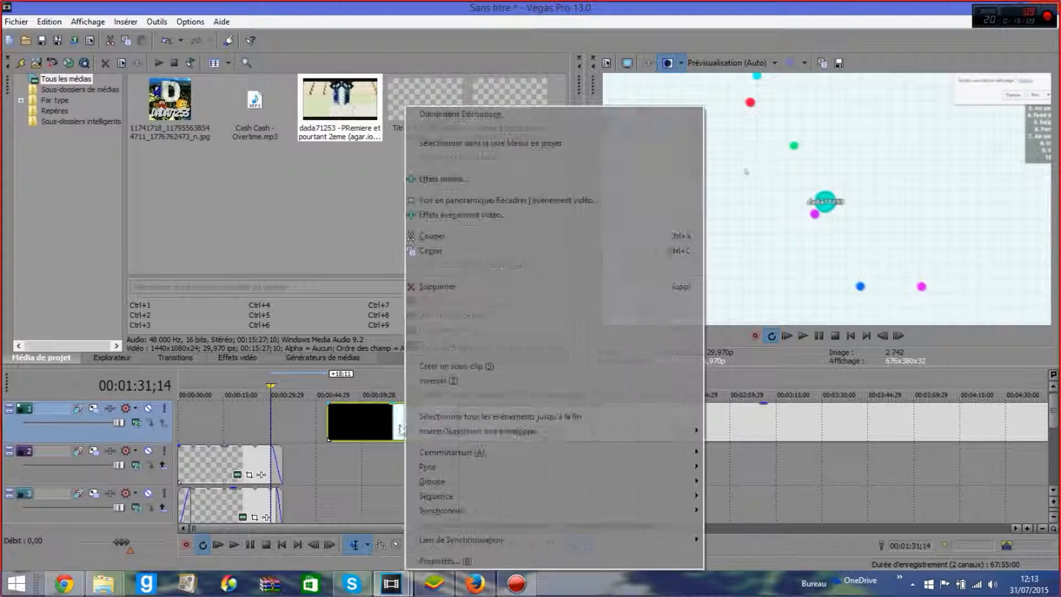
click(428, 287)
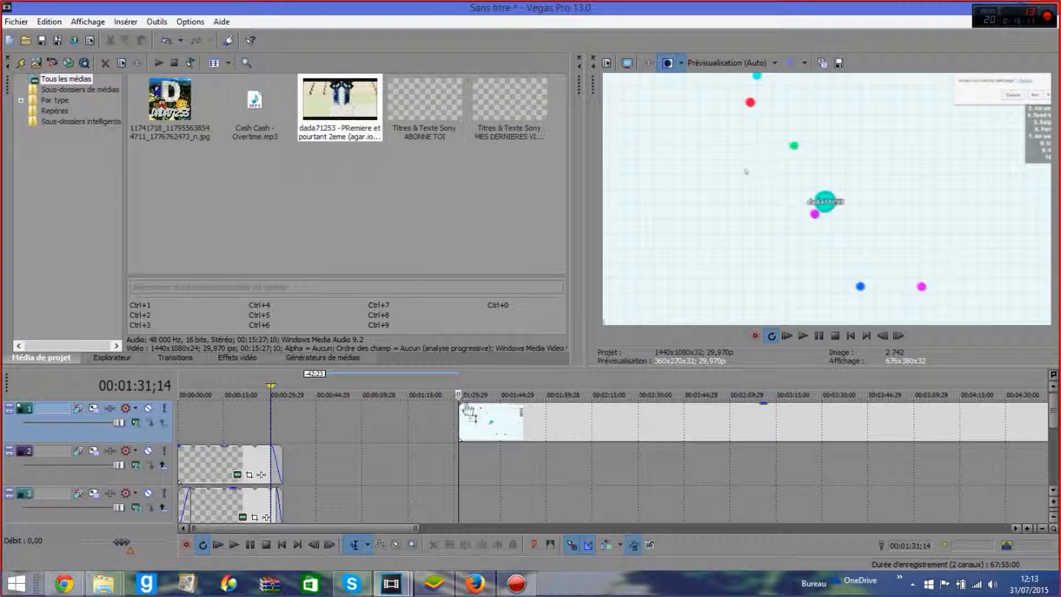
- Move the remaining agar.io clip to the start of its track and place the cursor at the titles' end, 00:00:34;04
click(491, 440)
drag(490, 440, 189, 431)
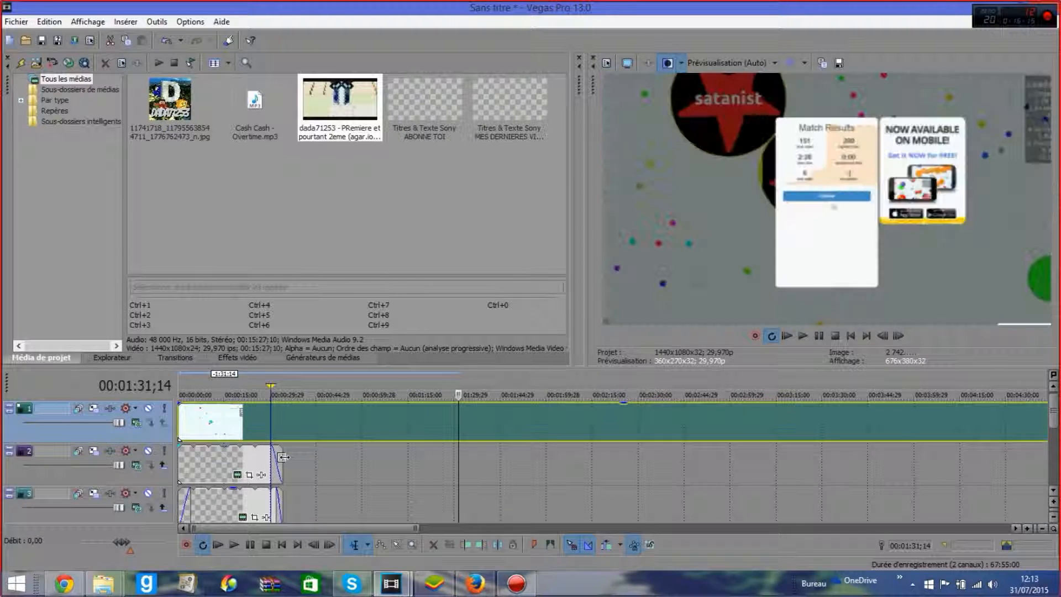
click(280, 460)
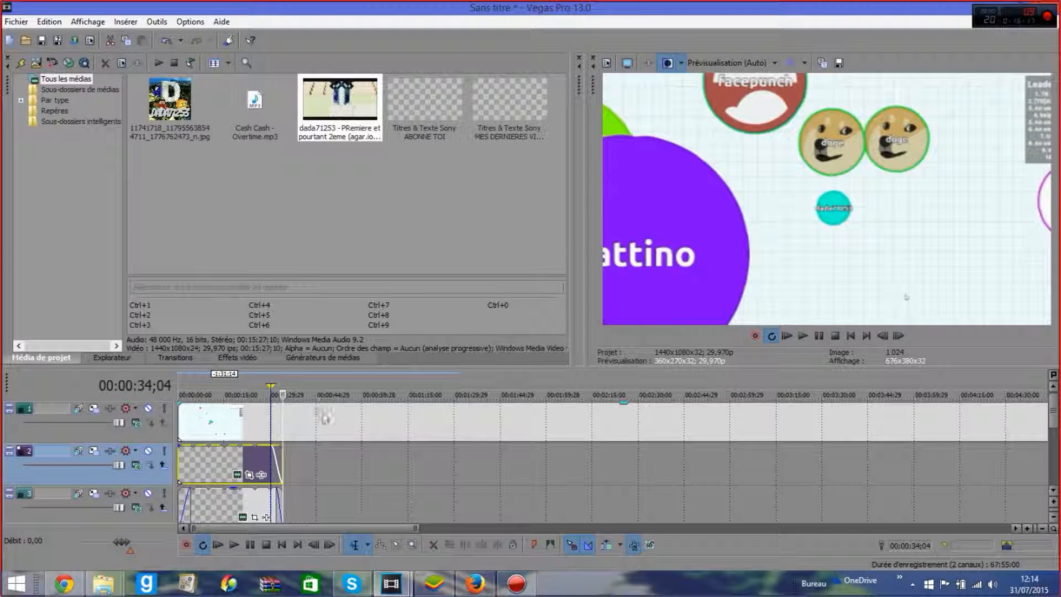
- Split the agar.io clip at the titles' end, 00:00:34;04, and delete the part after the cut
click(317, 423)
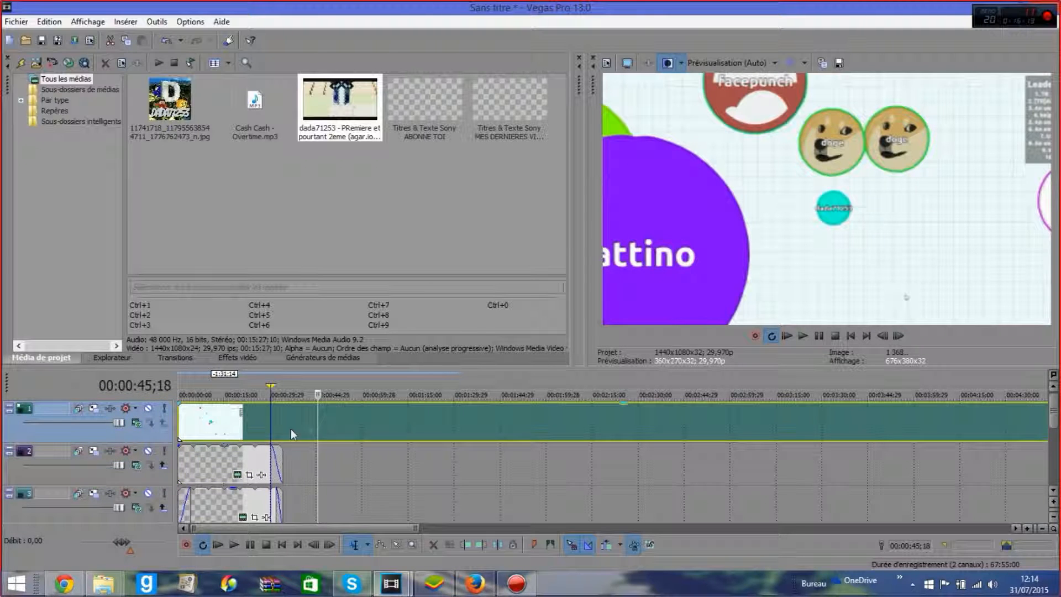
click(283, 416)
key(s)
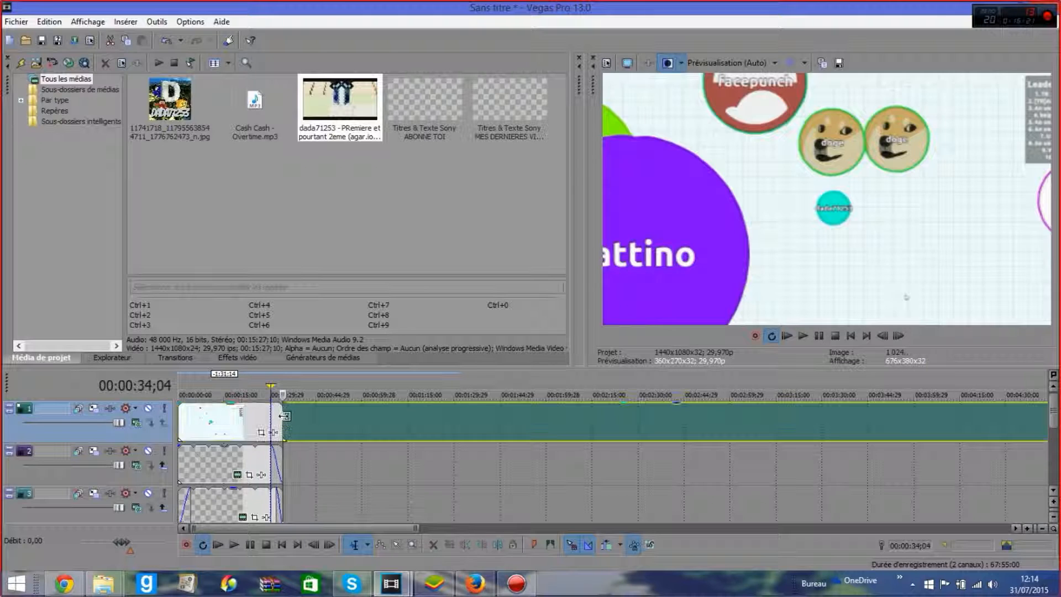
right_click(327, 413)
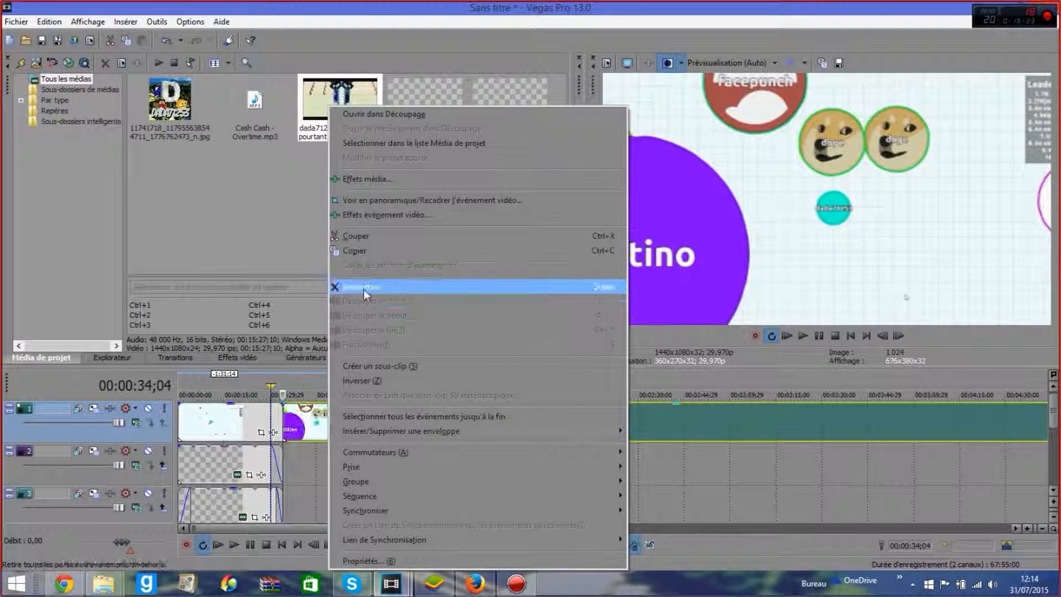
click(363, 287)
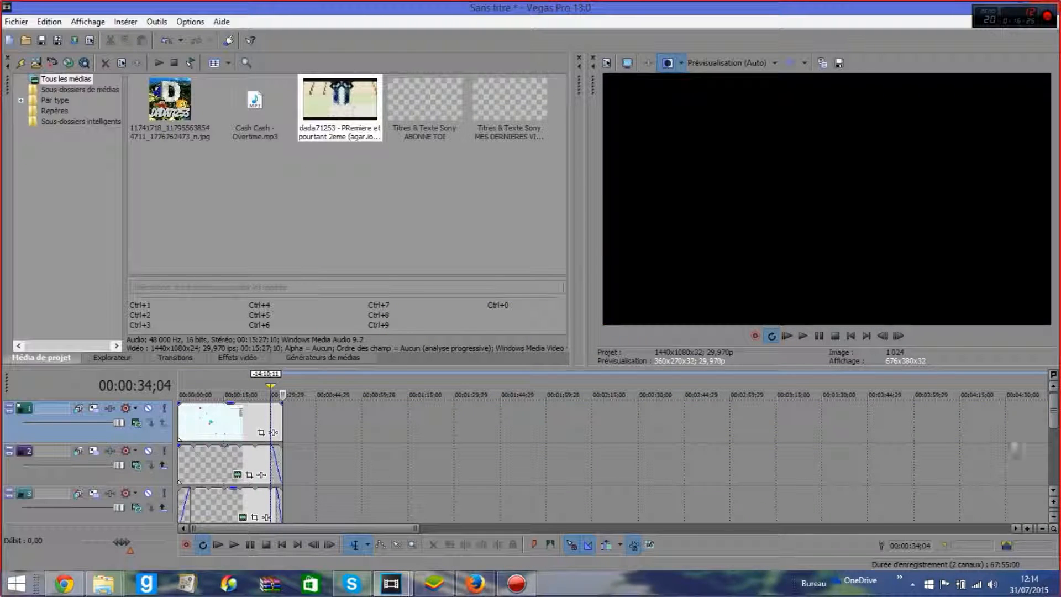
- Use track motion to shrink the agar.io track to about 580 × 435 and place it at about X -385, Y 28, beside the logo
mouse_move(1052, 414)
mouse_down()
mouse_move(1043, 469)
mouse_move(1051, 411)
mouse_up()
click(233, 376)
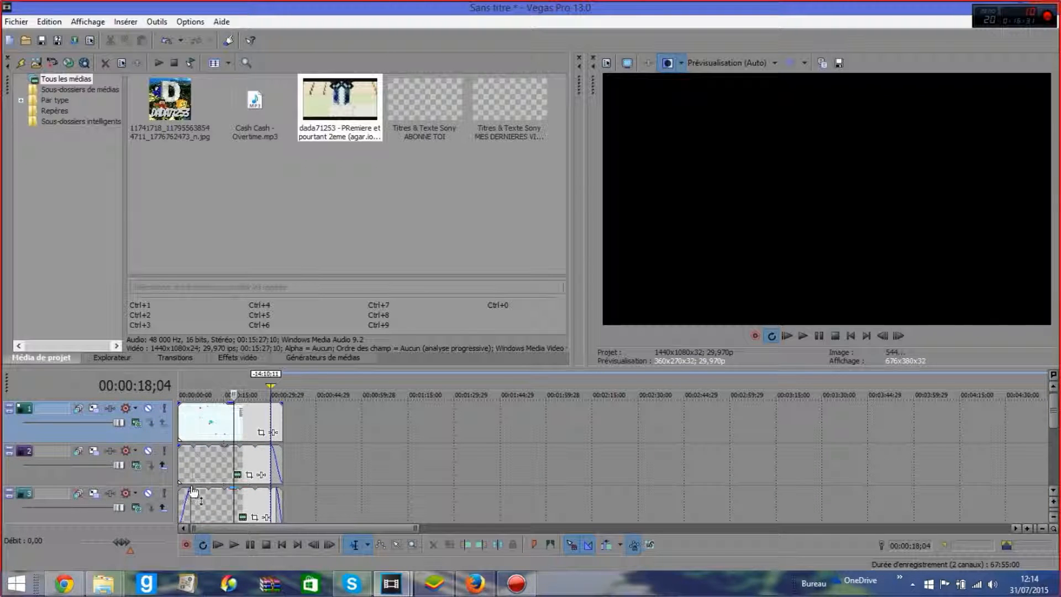
click(94, 408)
drag(652, 102, 376, 65)
drag(431, 160, 309, 222)
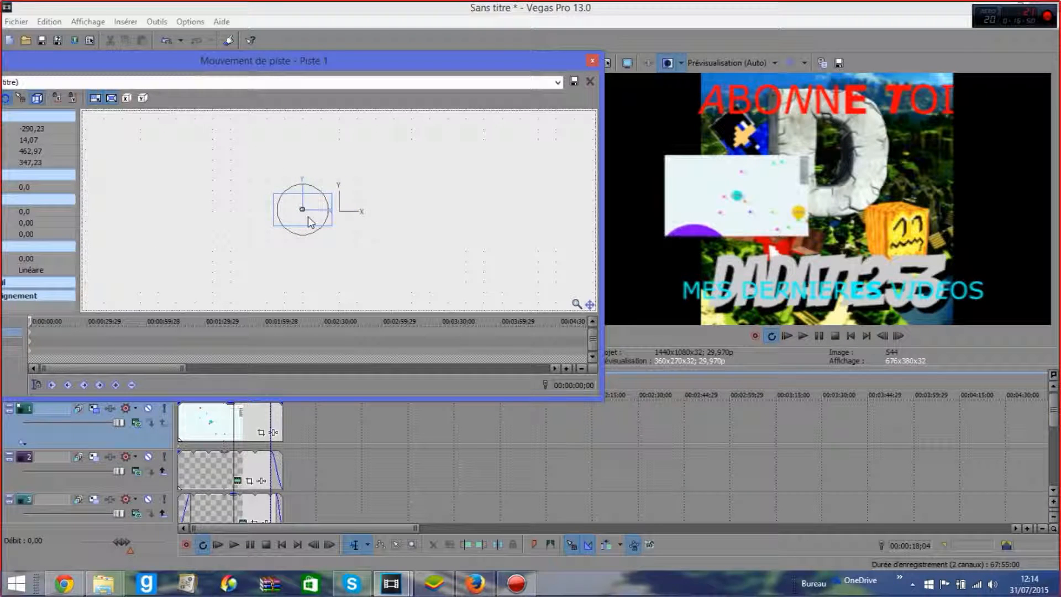
drag(332, 194, 339, 190)
drag(294, 219, 282, 216)
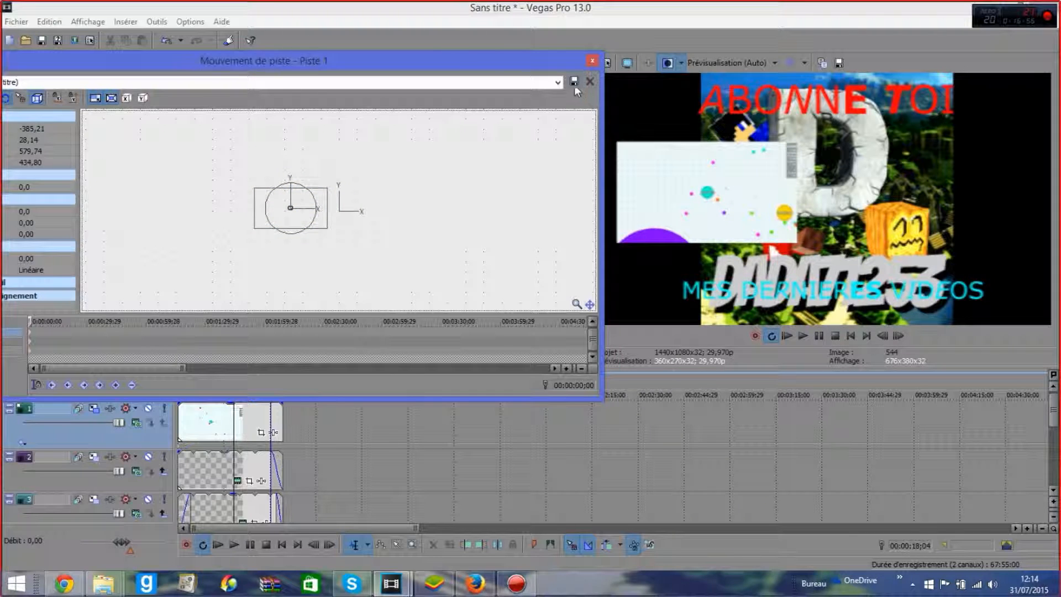
click(591, 61)
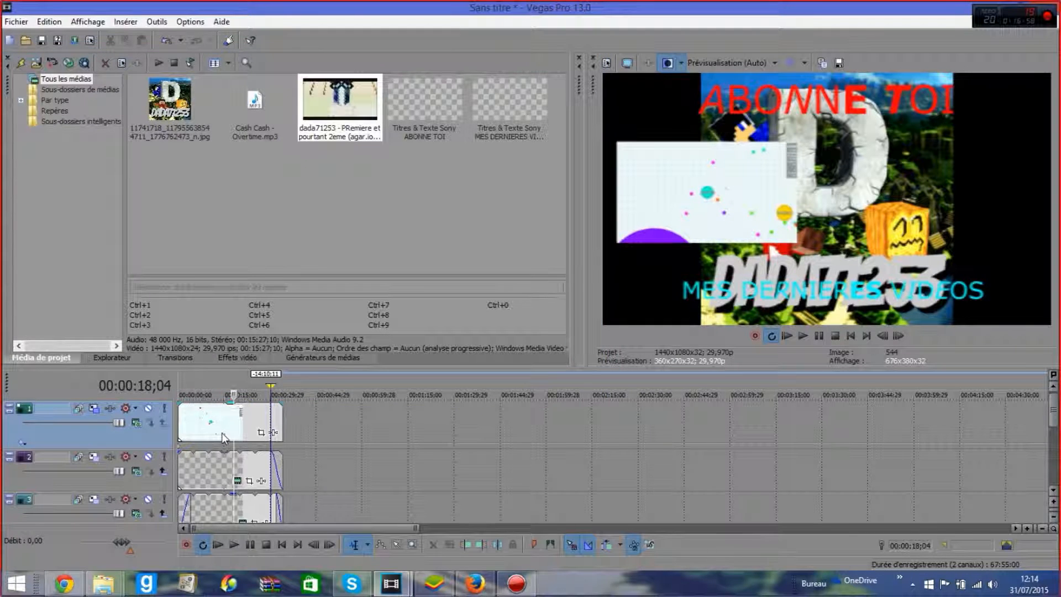
- Crop the agar.io clip slightly with event pan/crop, to a frame about 1,400.9 wide and 1,050.7 high
right_click(201, 423)
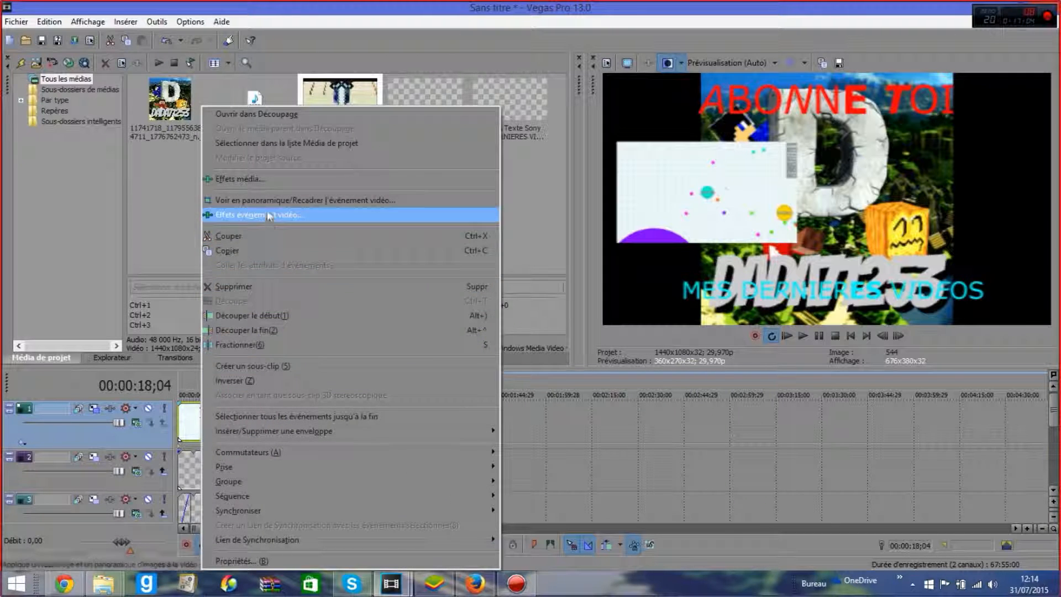
click(264, 200)
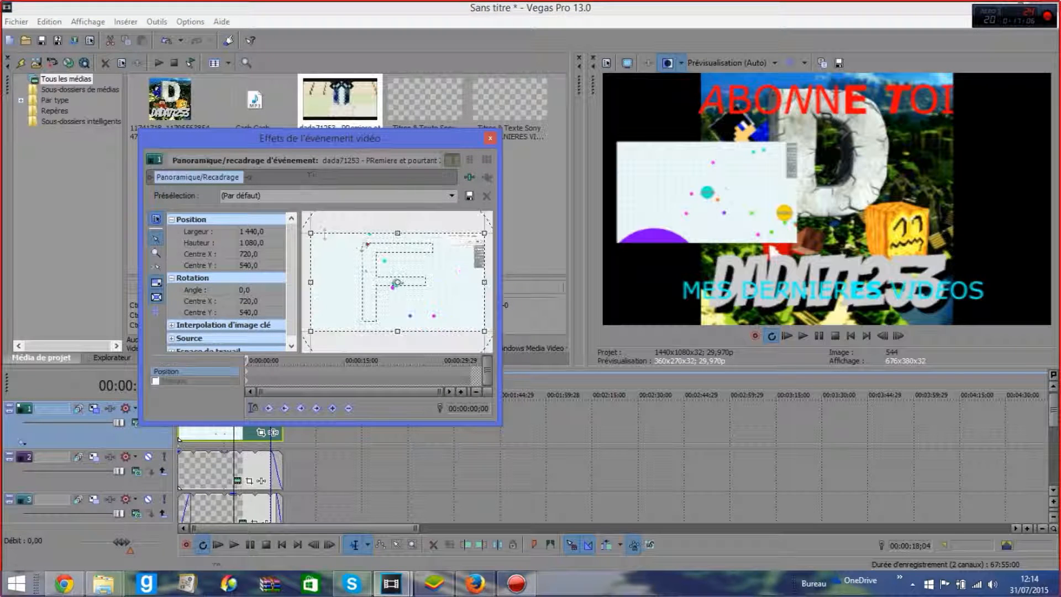
drag(485, 233, 547, 235)
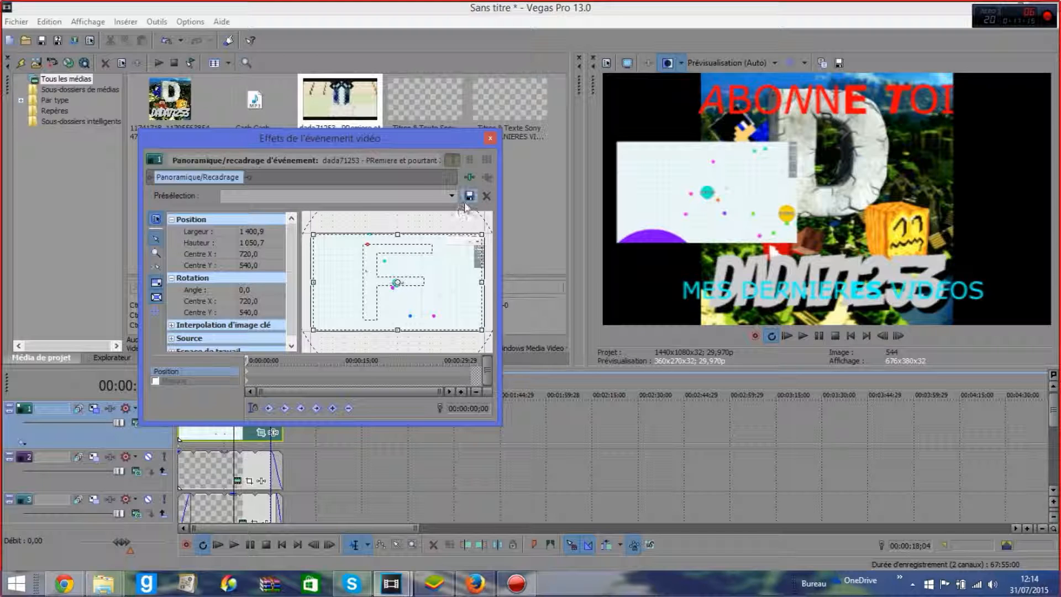
click(489, 138)
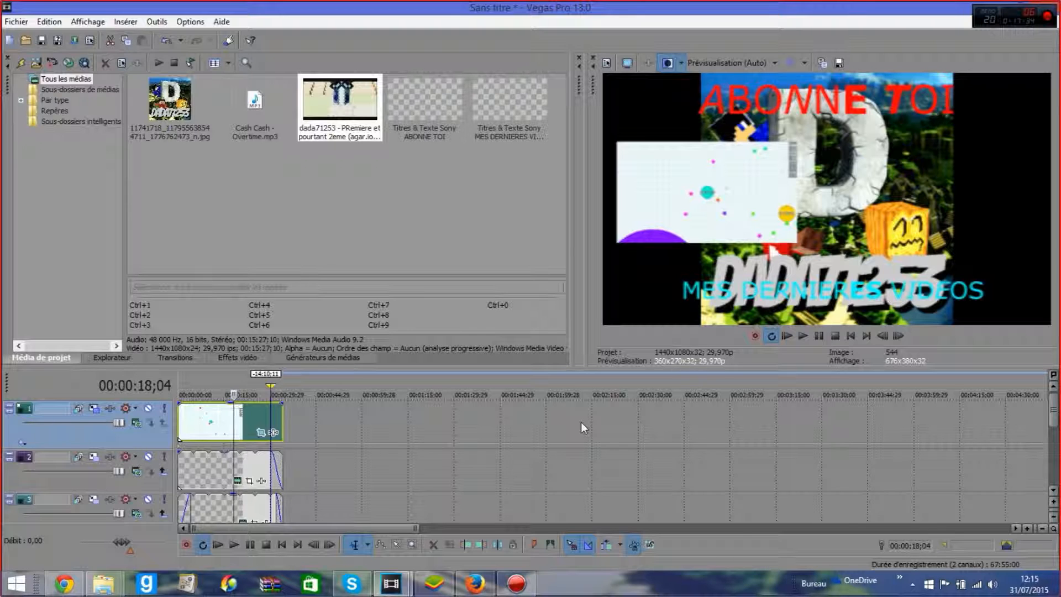
drag(1055, 407, 986, 395)
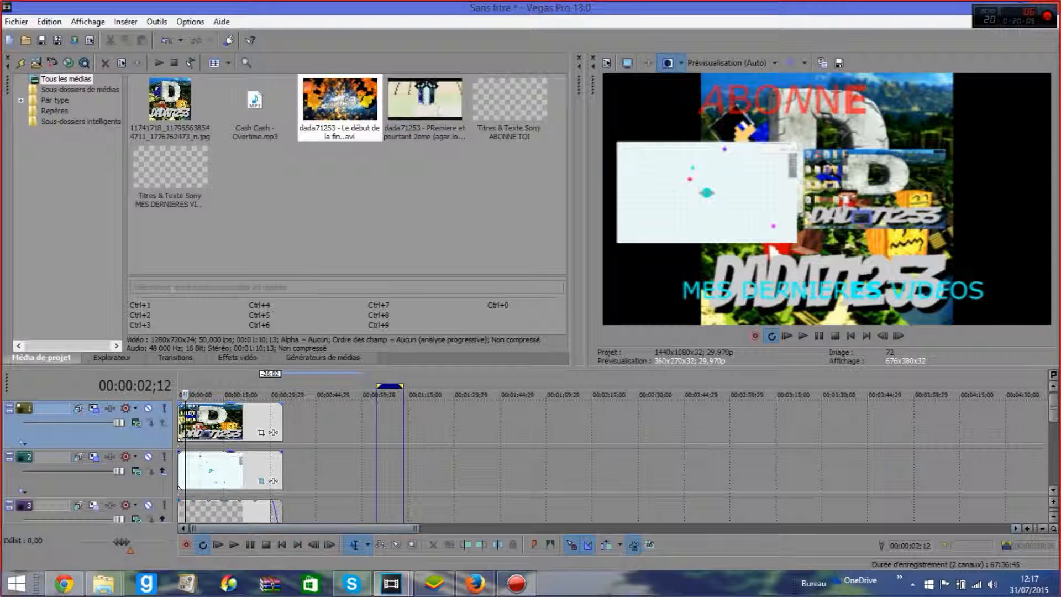
mouse_move(1056, 412)
mouse_down()
mouse_move(1052, 438)
mouse_move(1057, 412)
mouse_up()
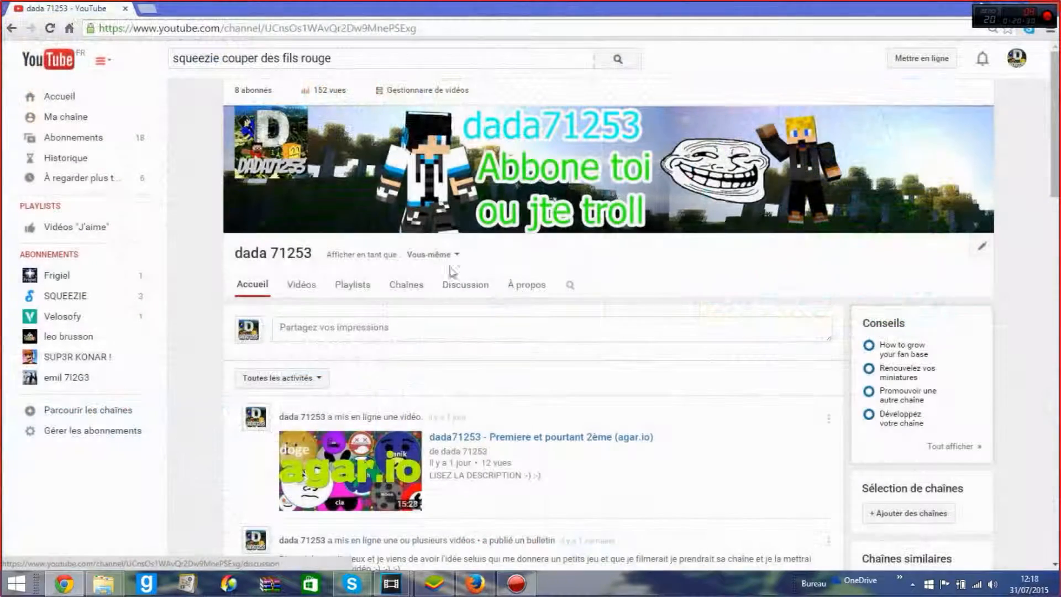
- Open the YouTube channel's video manager and go to its published videos
click(432, 91)
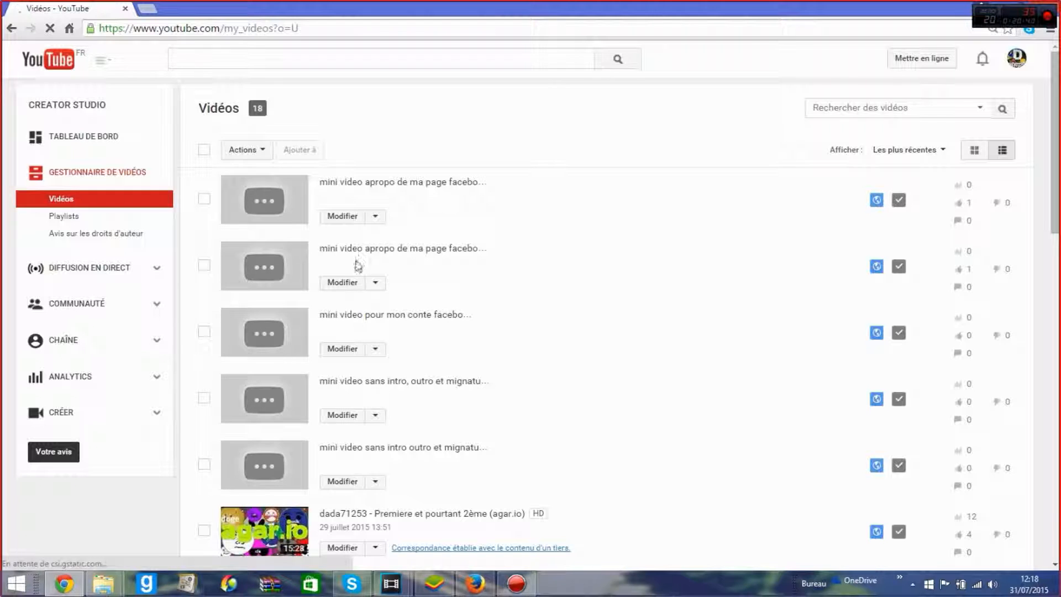
scroll(344, 348, down, 5)
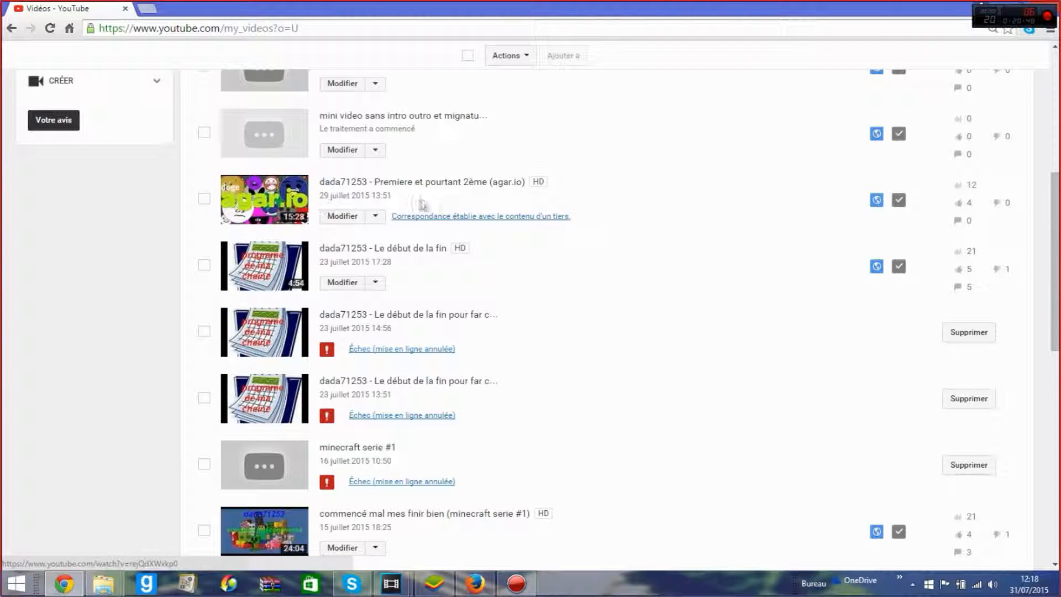
click(375, 218)
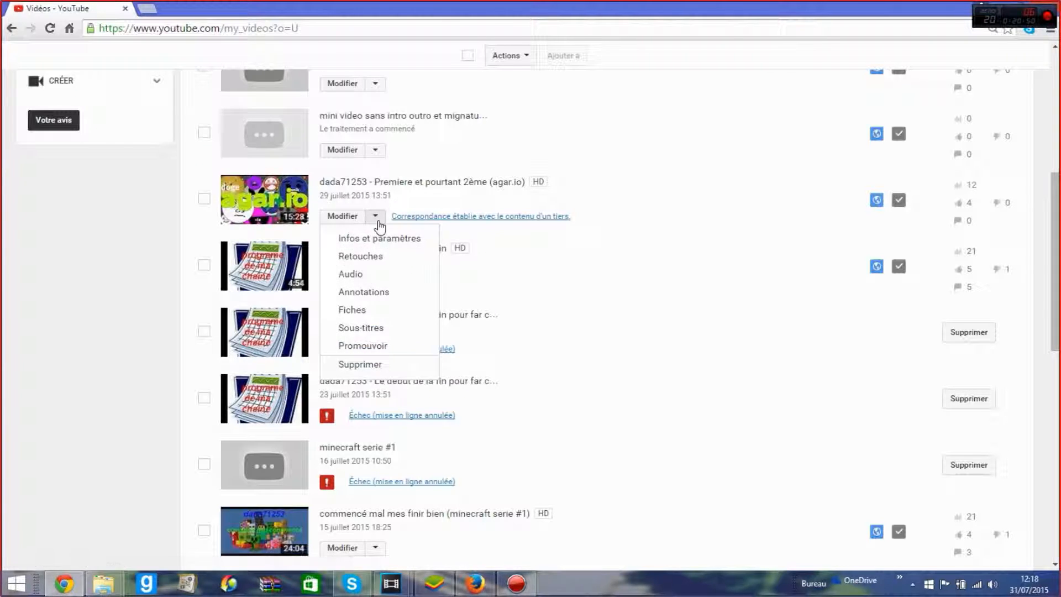
click(369, 292)
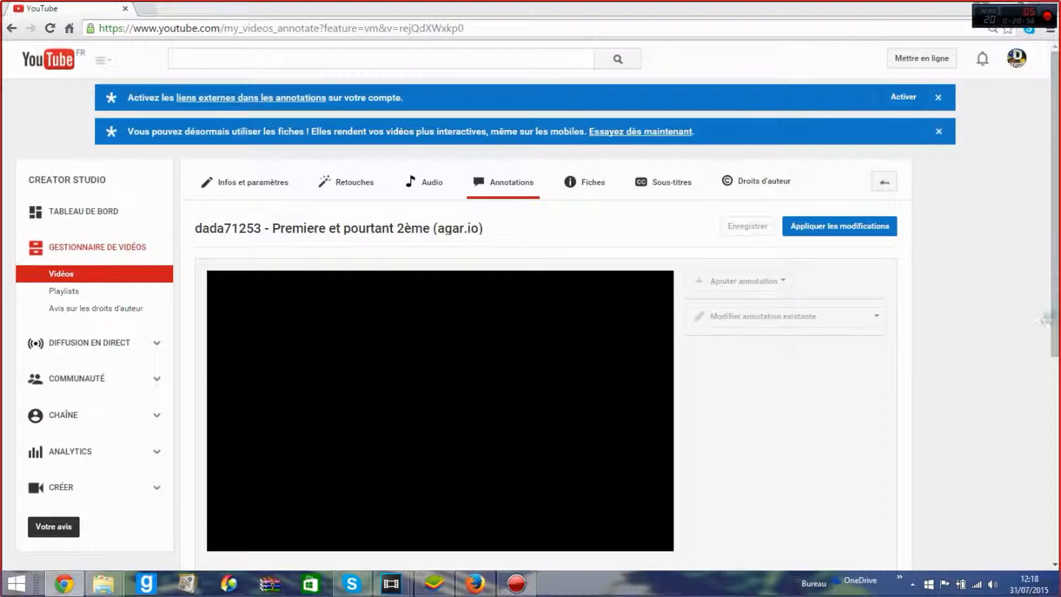
click(1054, 316)
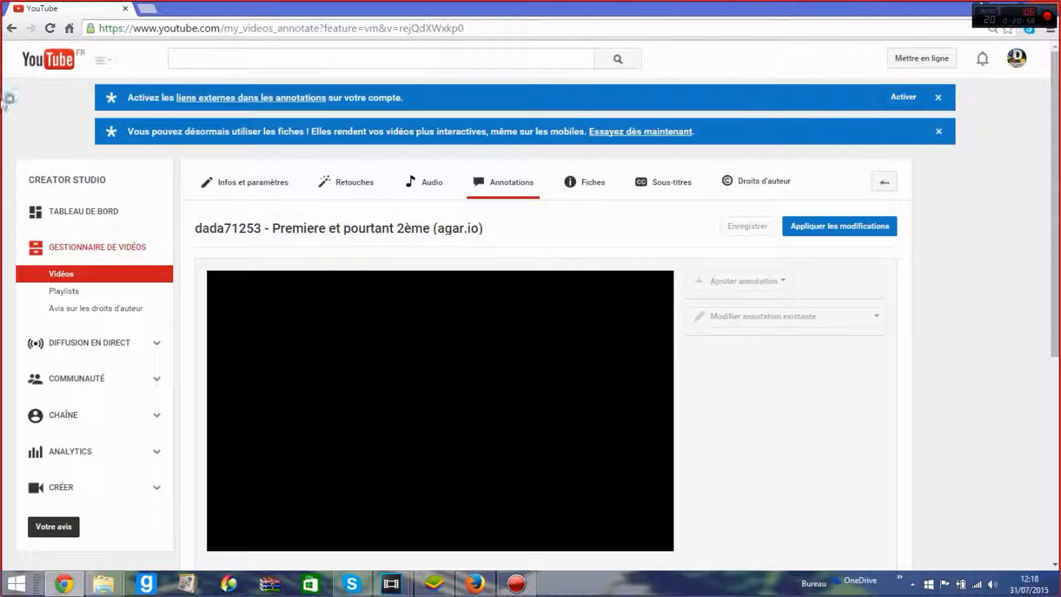
click(11, 28)
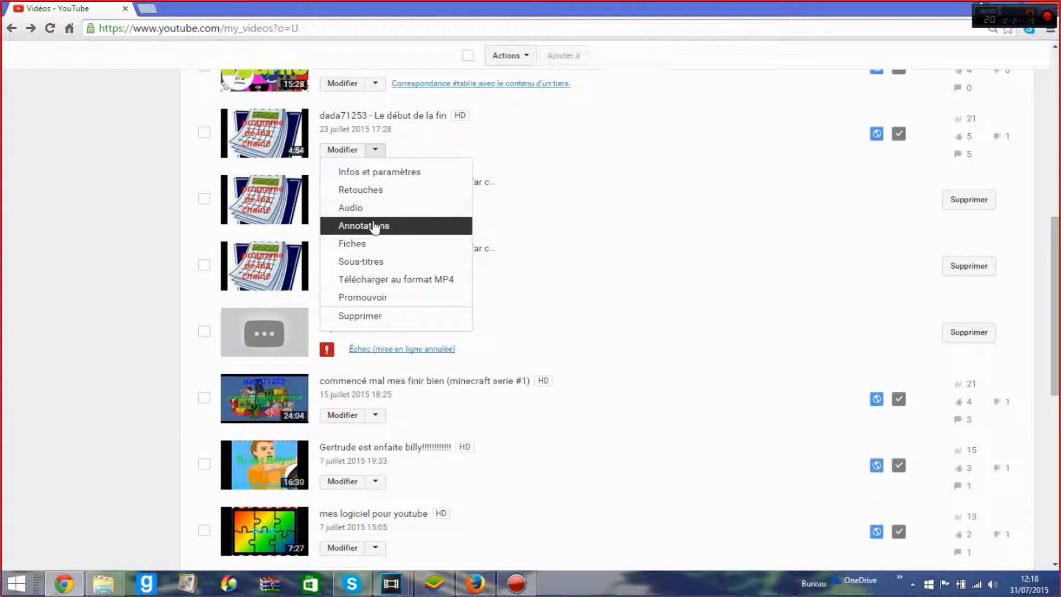
- Open the annotation editor for the video "Le début de la fin" and pause its playback
click(363, 226)
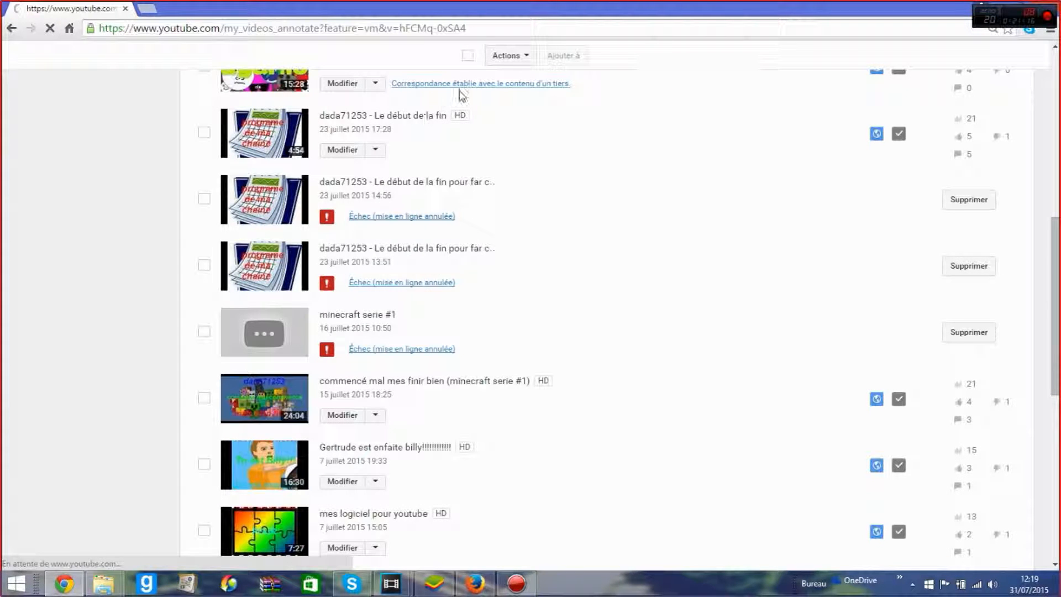
scroll(401, 392, down, 3)
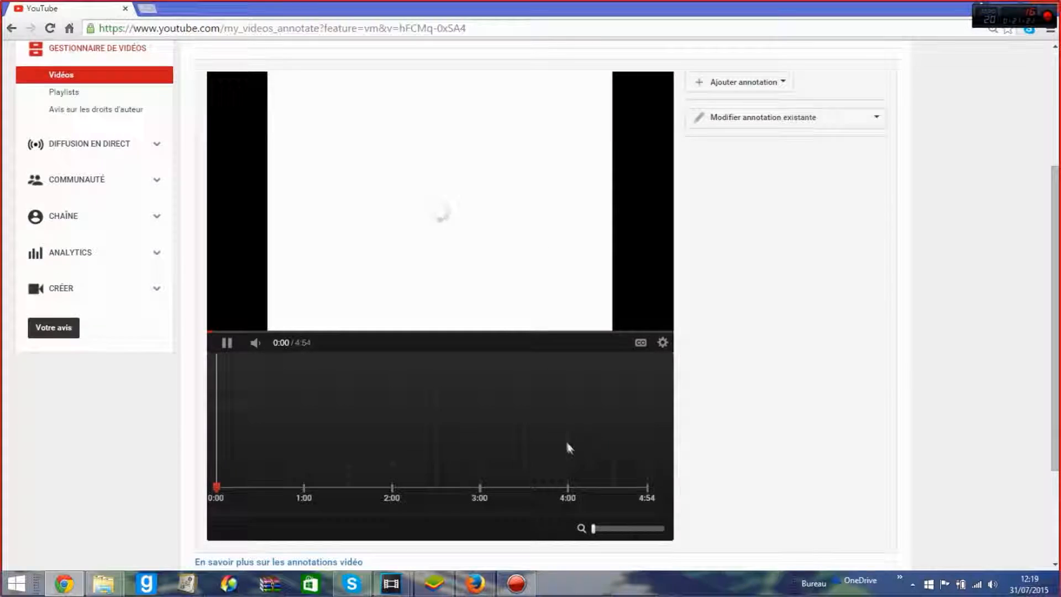
scroll(575, 449, up, 2)
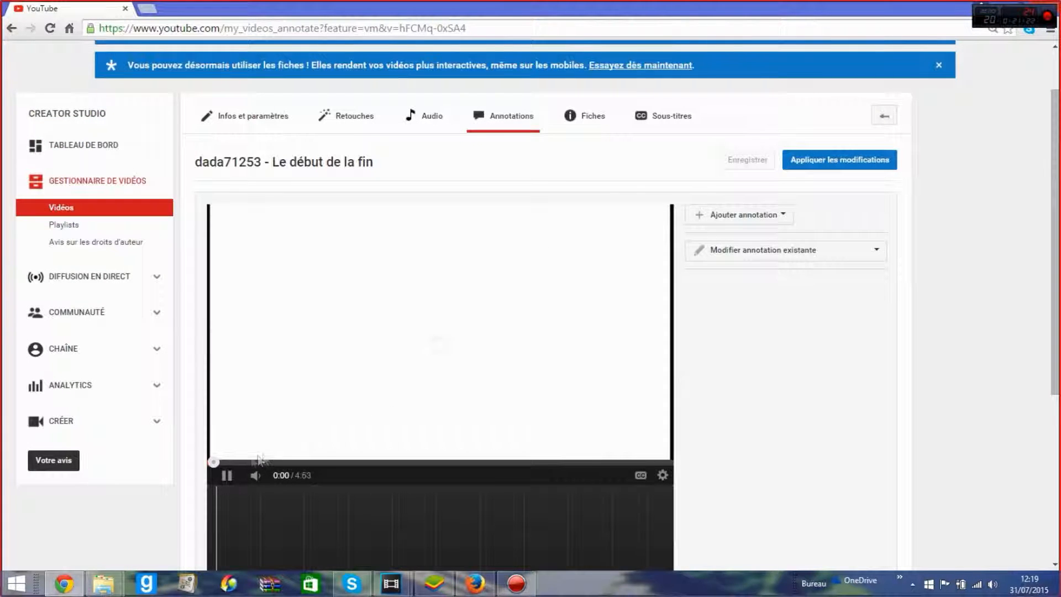
click(226, 475)
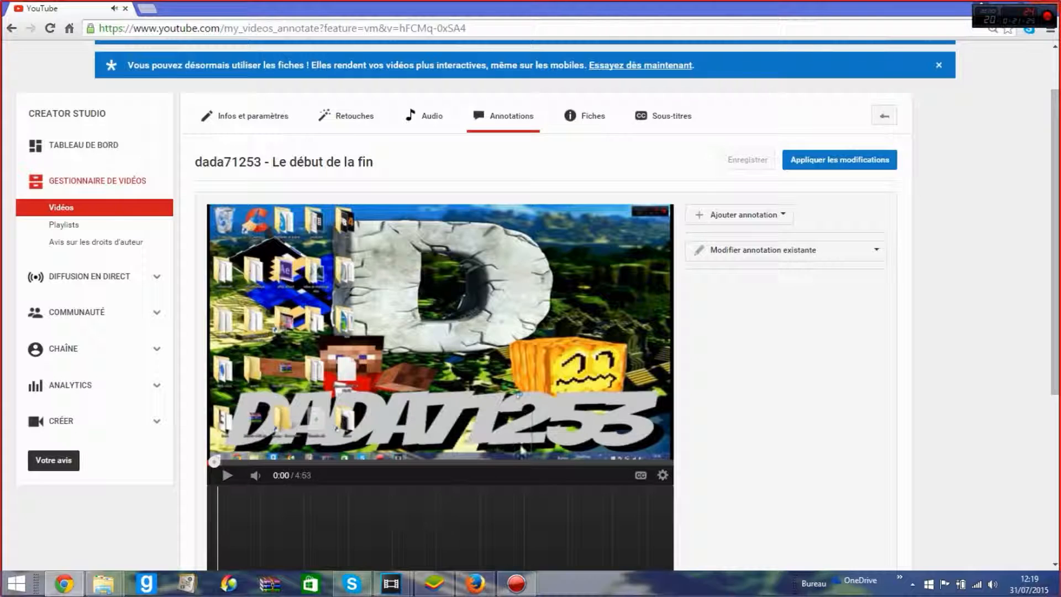
- Move the playback position to the outro, at 4:23, where both video previews are in the picture
scroll(543, 428, down, 2)
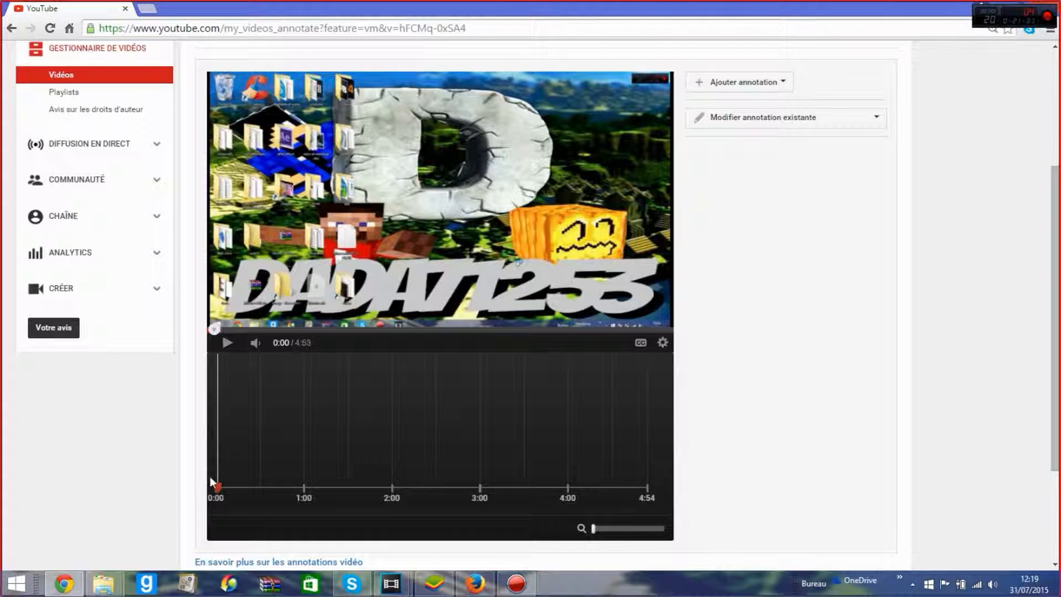
mouse_move(217, 486)
mouse_down()
mouse_move(299, 469)
mouse_move(569, 484)
mouse_move(636, 445)
mouse_move(623, 440)
mouse_up()
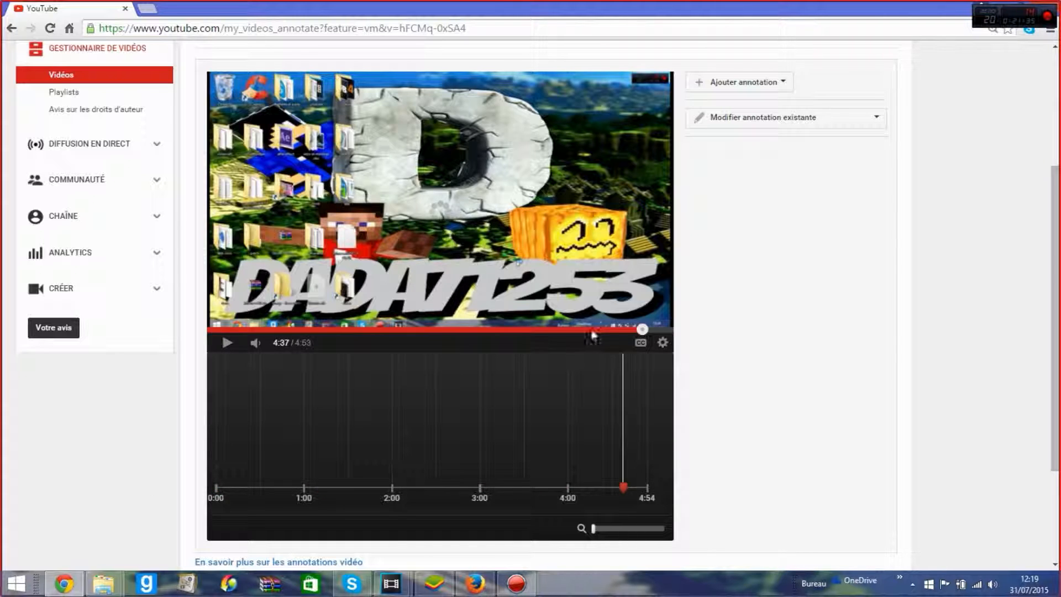
mouse_move(276, 342)
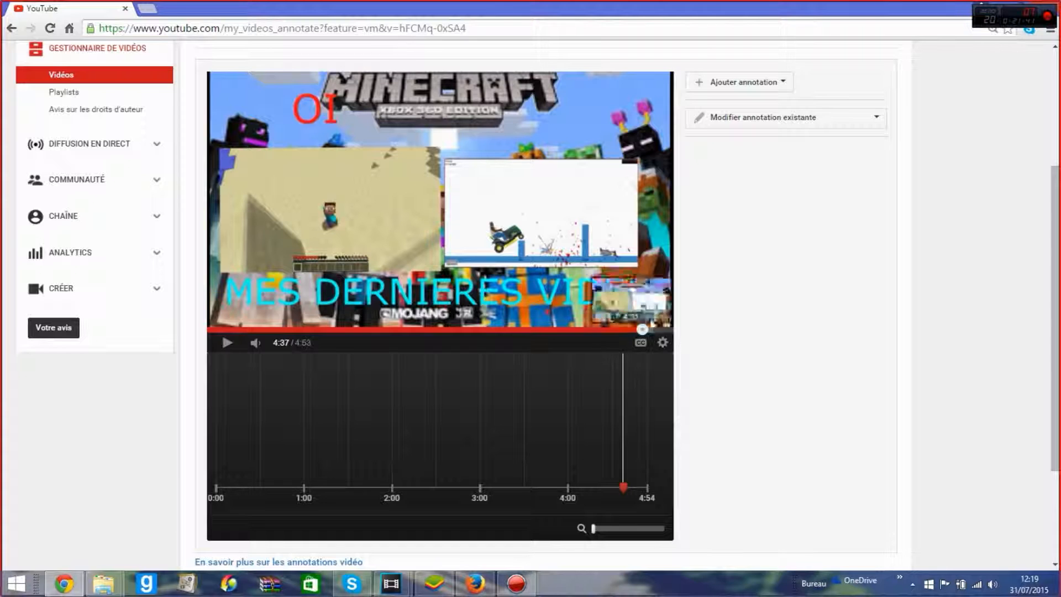
click(621, 329)
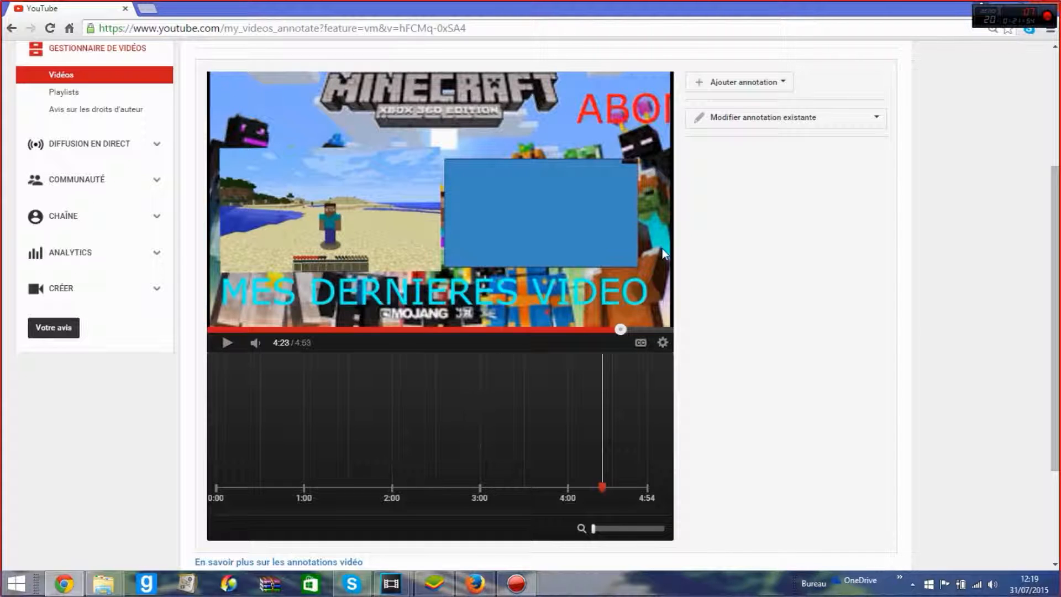
- Add a Spotlight annotation at 4:23 and move its frame onto the Minecraft beach preview
click(741, 84)
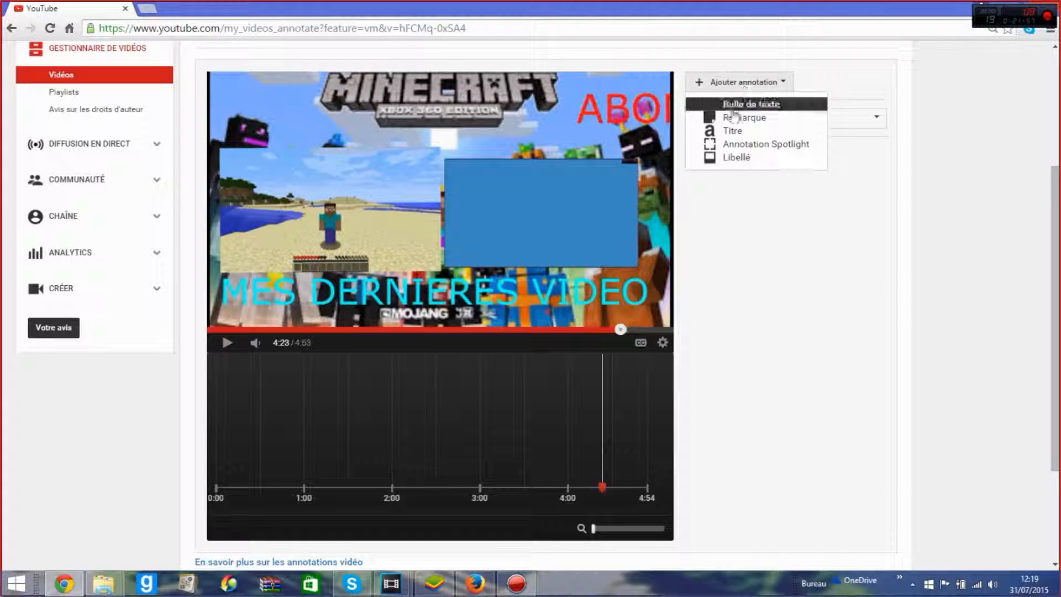
click(765, 147)
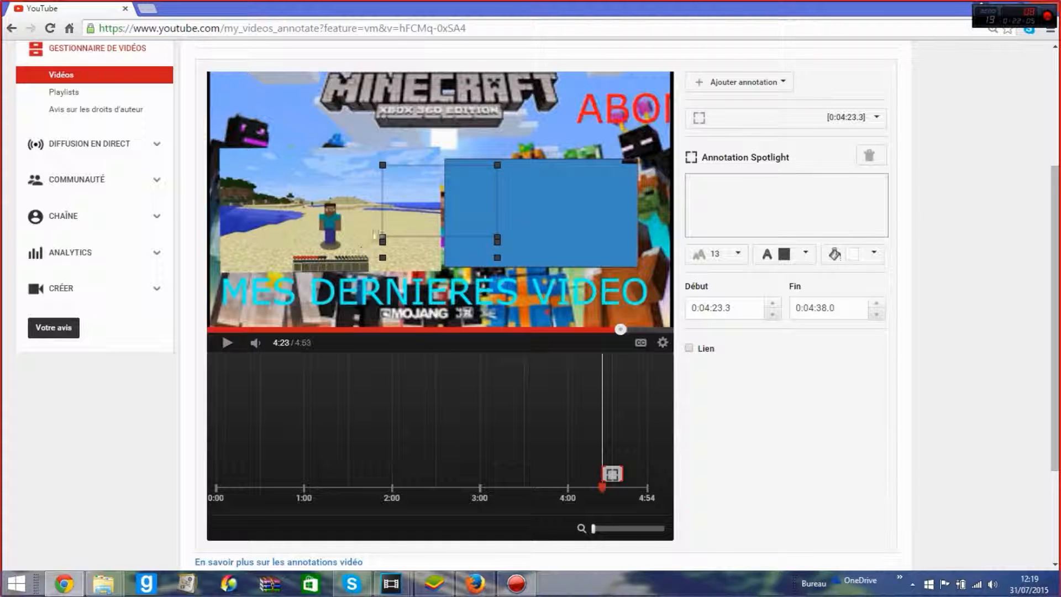
mouse_move(406, 220)
mouse_down()
mouse_move(319, 229)
mouse_move(289, 215)
mouse_up()
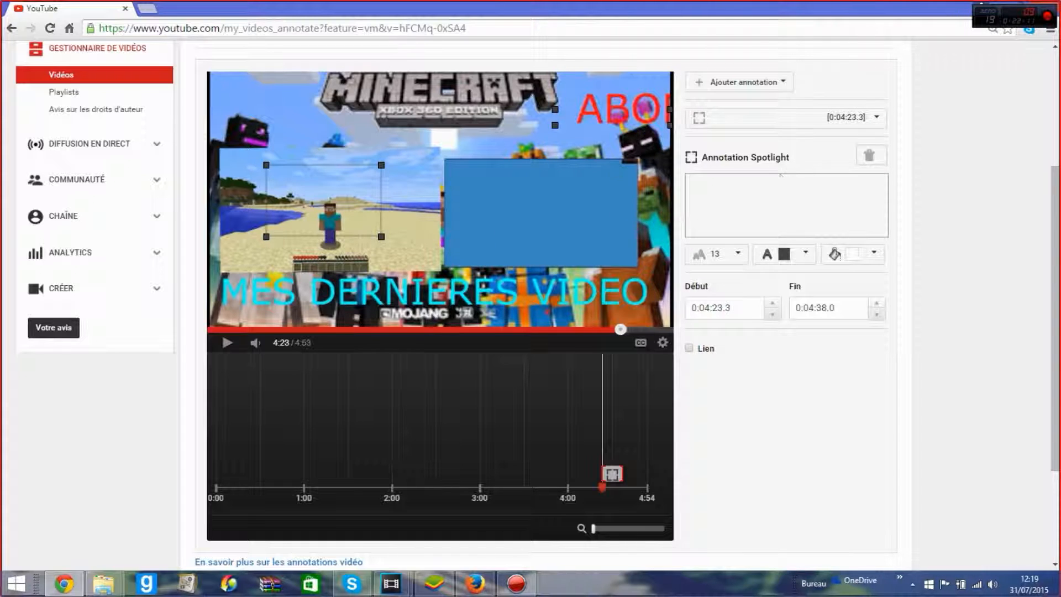
click(820, 201)
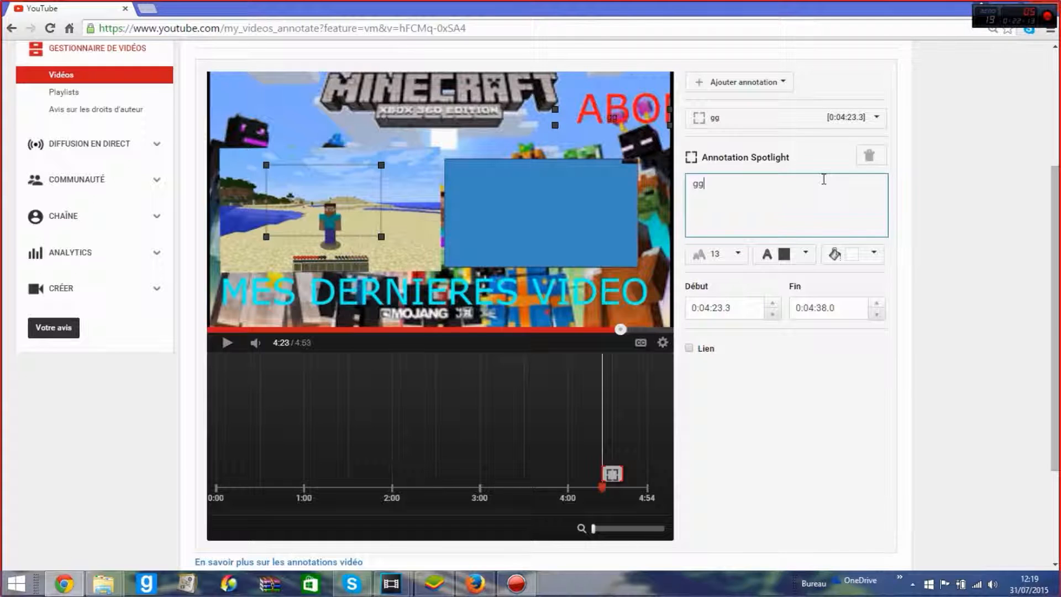
key(BackSpace)
key(BackSpace)
- Stretch the Spotlight annotation's frame to cover the whole Minecraft beach preview
mouse_move(287, 227)
mouse_down()
mouse_move(241, 194)
mouse_move(217, 220)
mouse_move(221, 274)
mouse_up()
drag(324, 268, 438, 270)
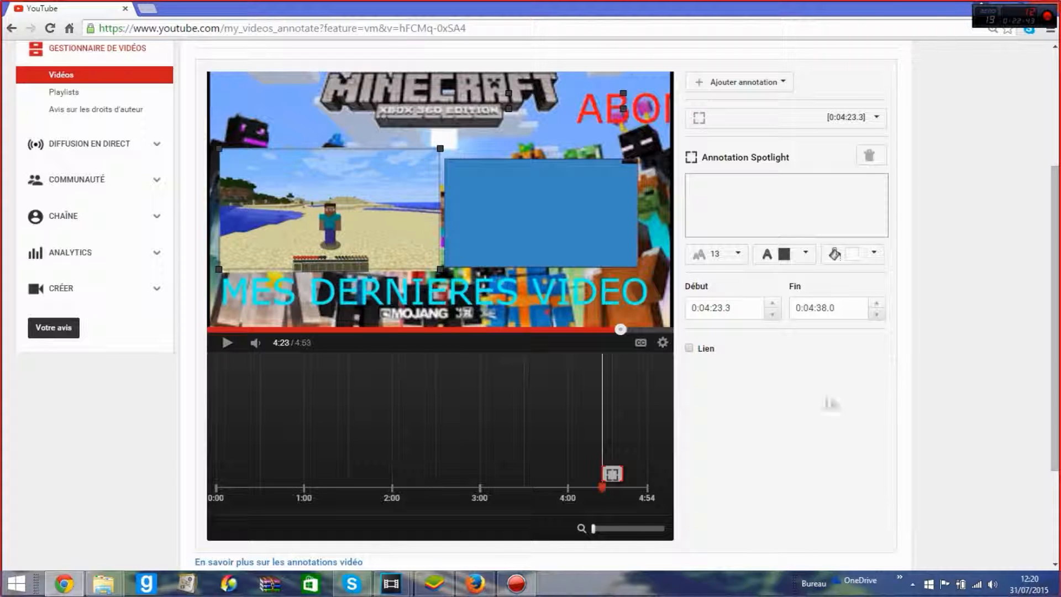
- Open YouTube in a second browser tab and go to the uploads on the user's own channel
click(147, 9)
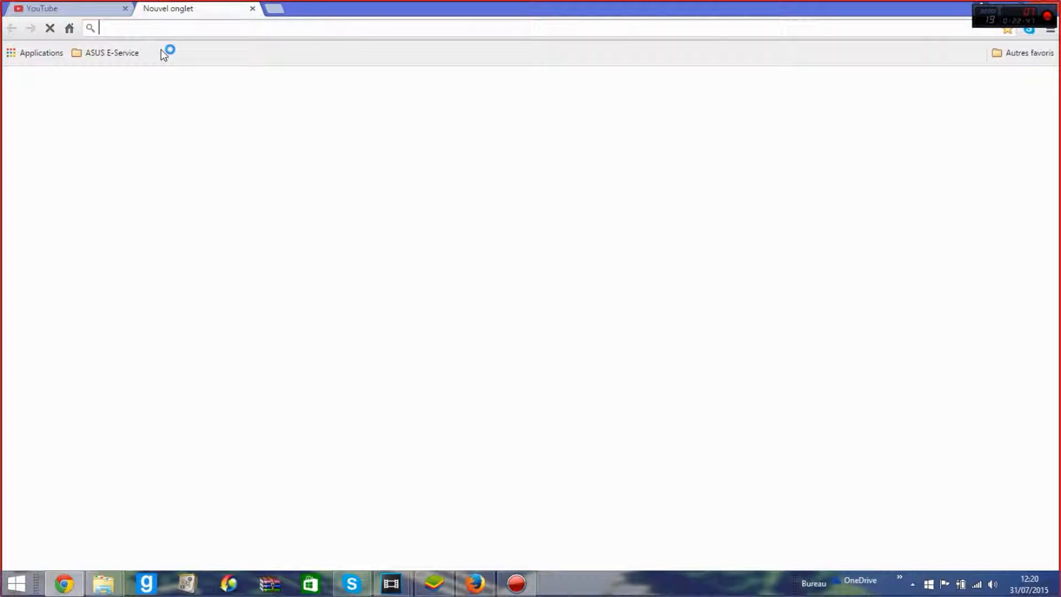
text(youtube)
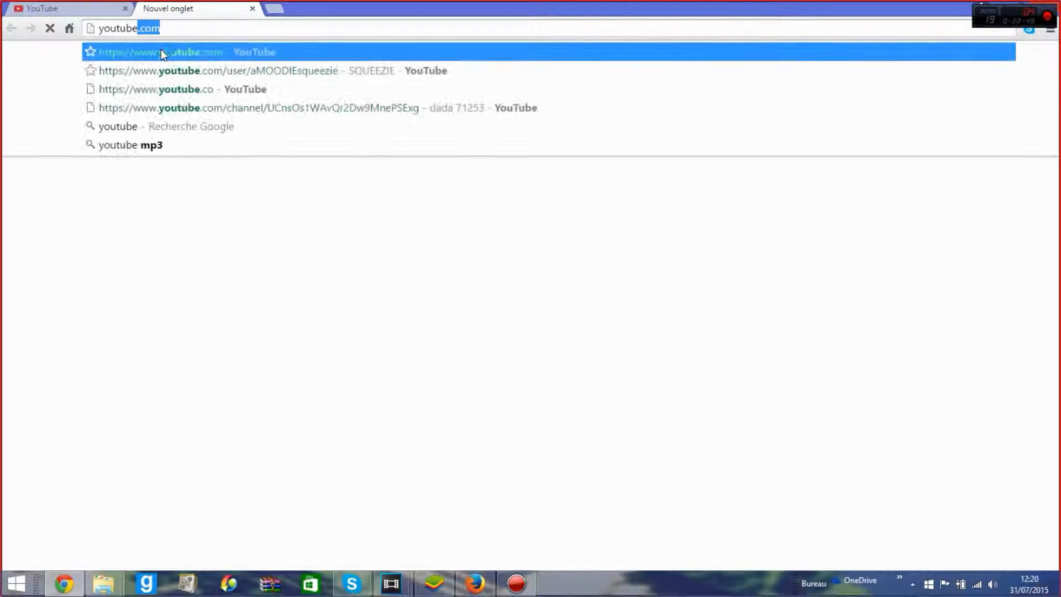
key(Return)
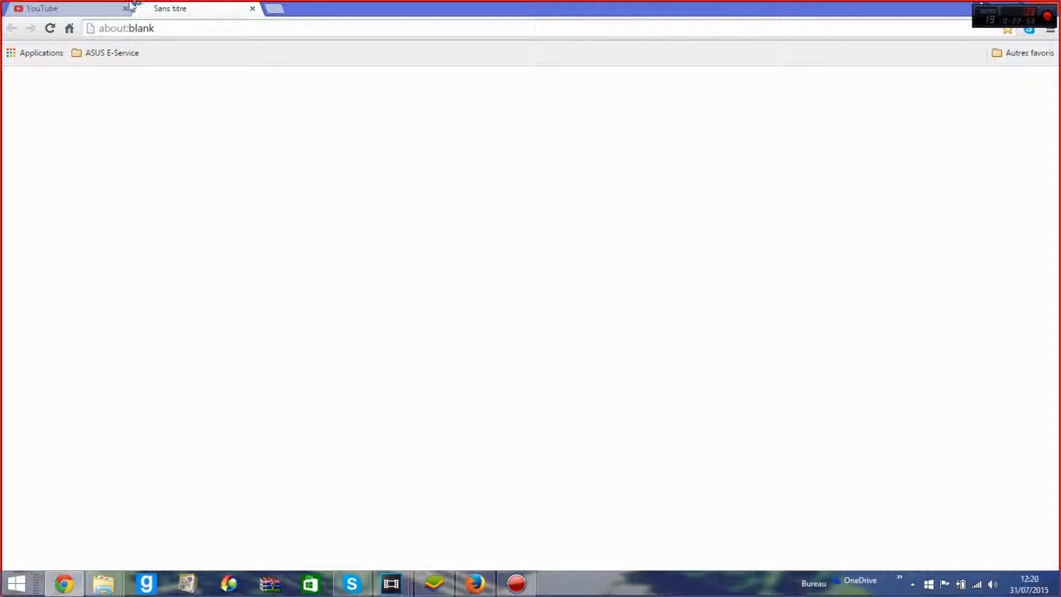
click(68, 11)
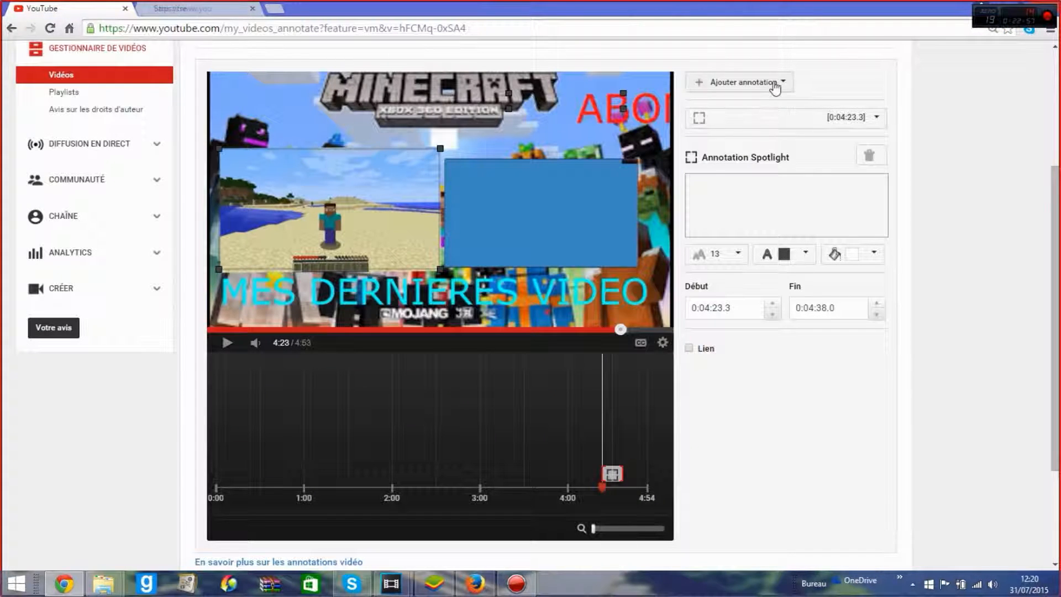
click(775, 86)
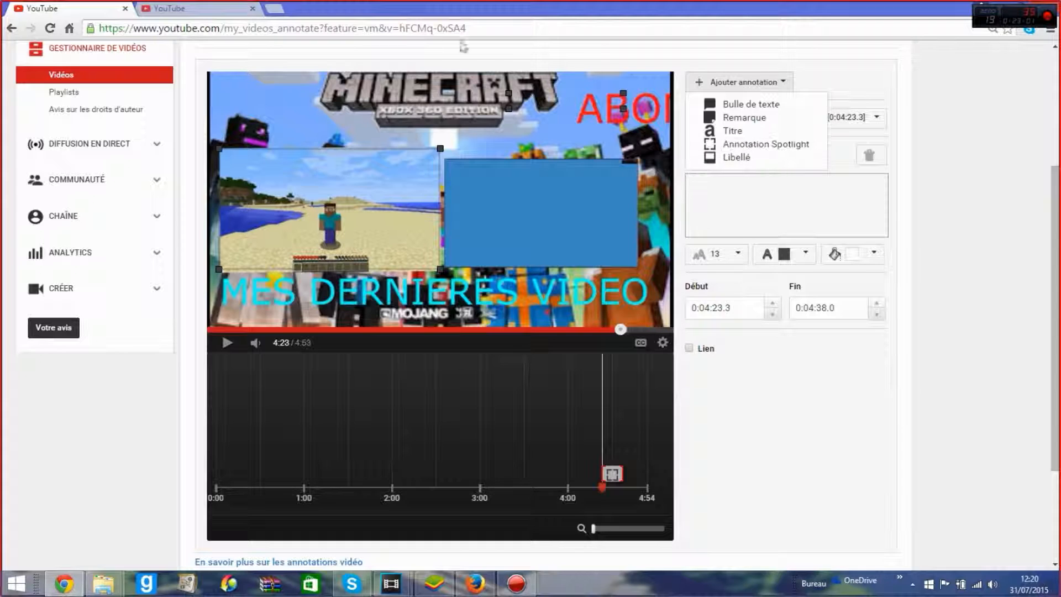
click(187, 8)
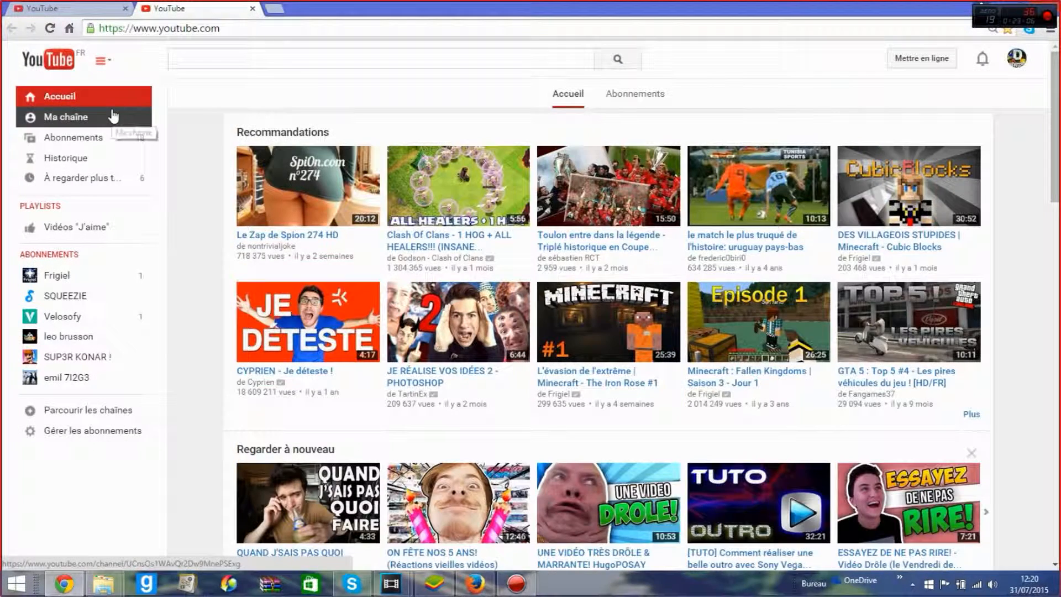
click(113, 116)
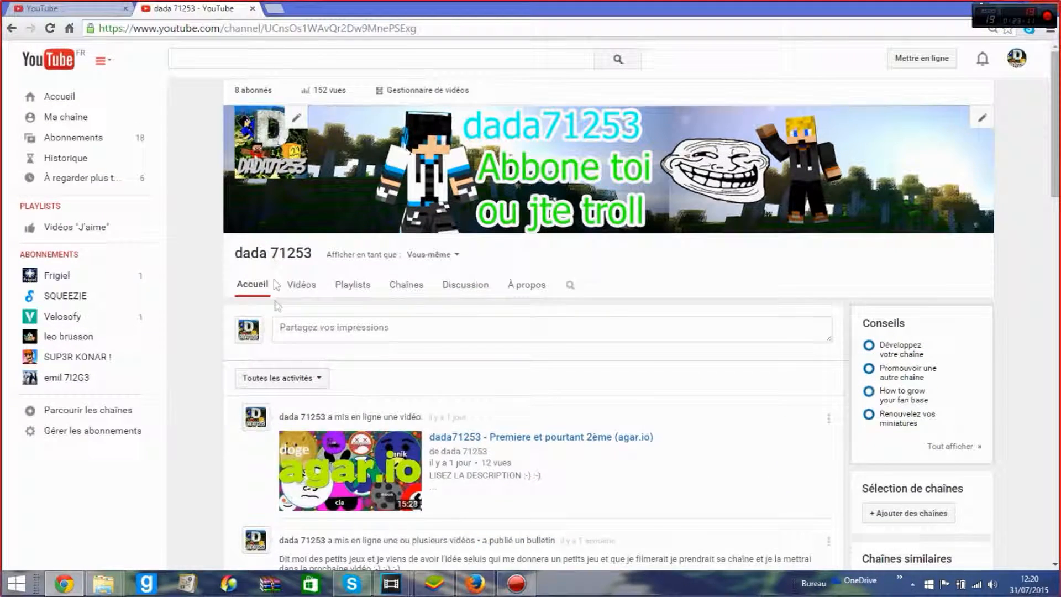
scroll(358, 376, down, 6)
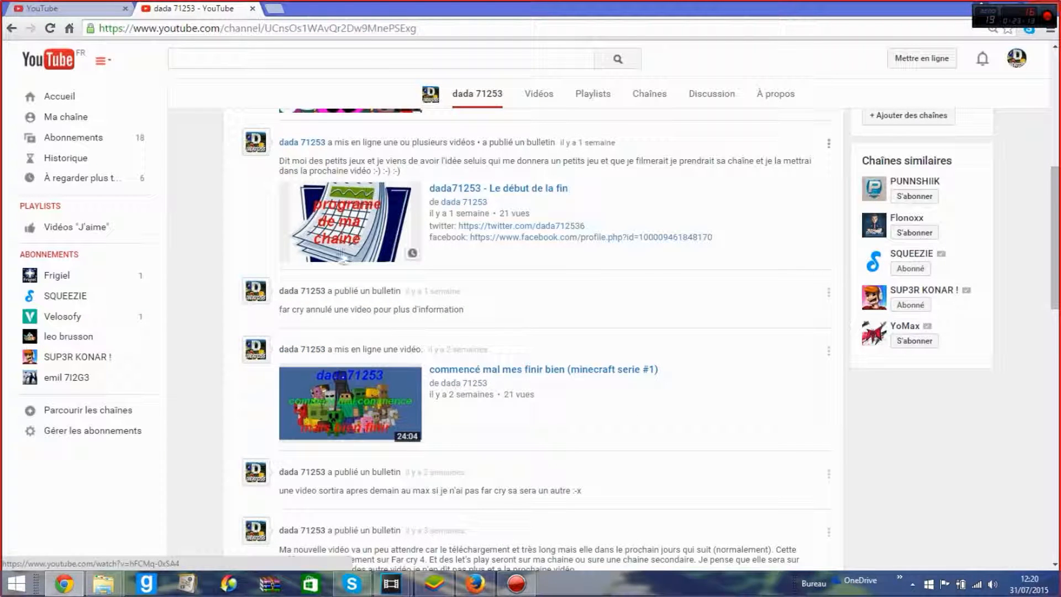
click(387, 252)
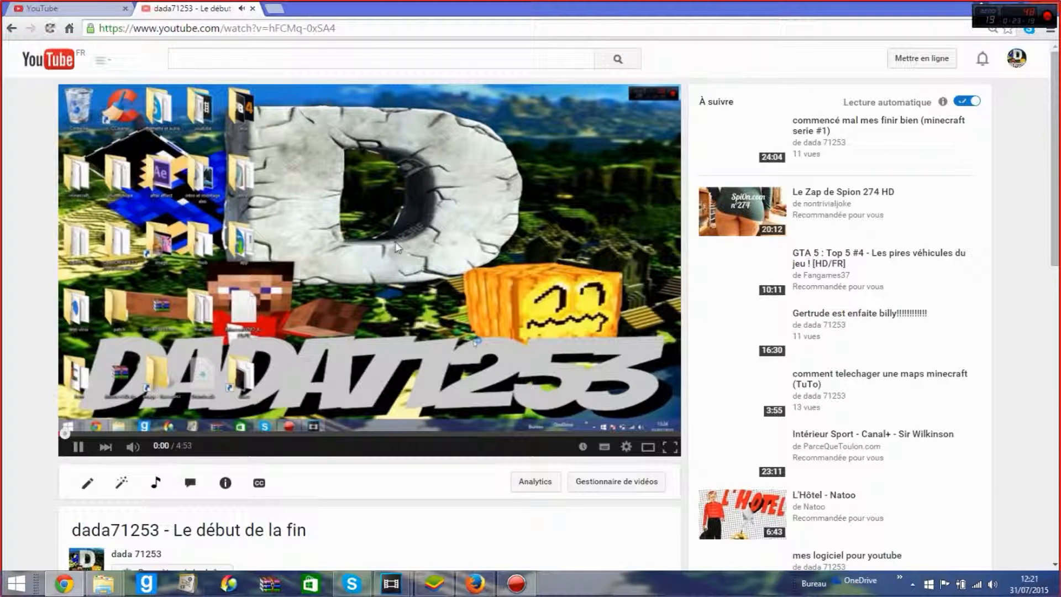
click(397, 247)
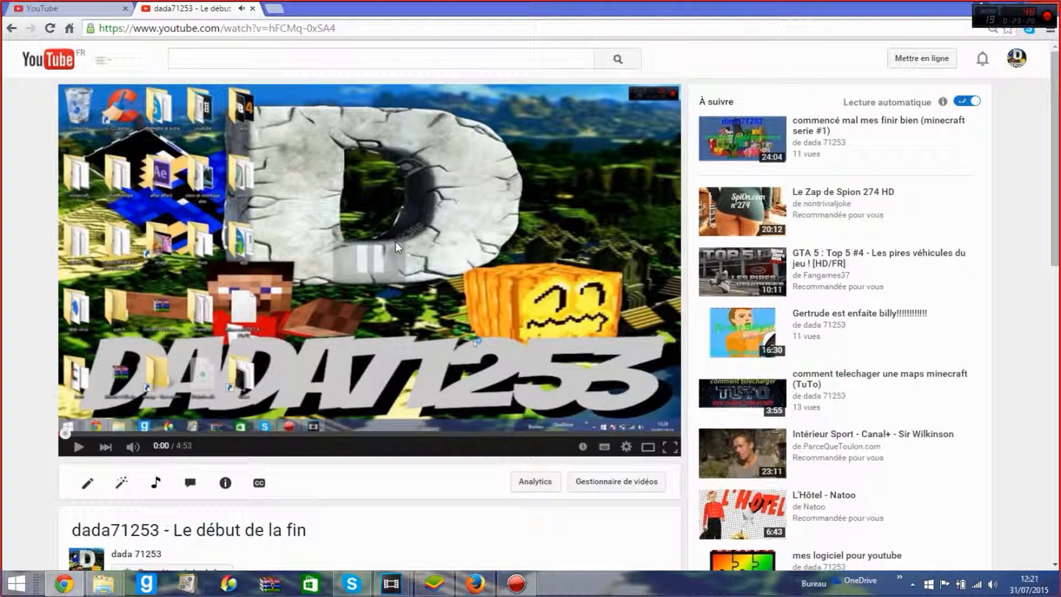
click(348, 27)
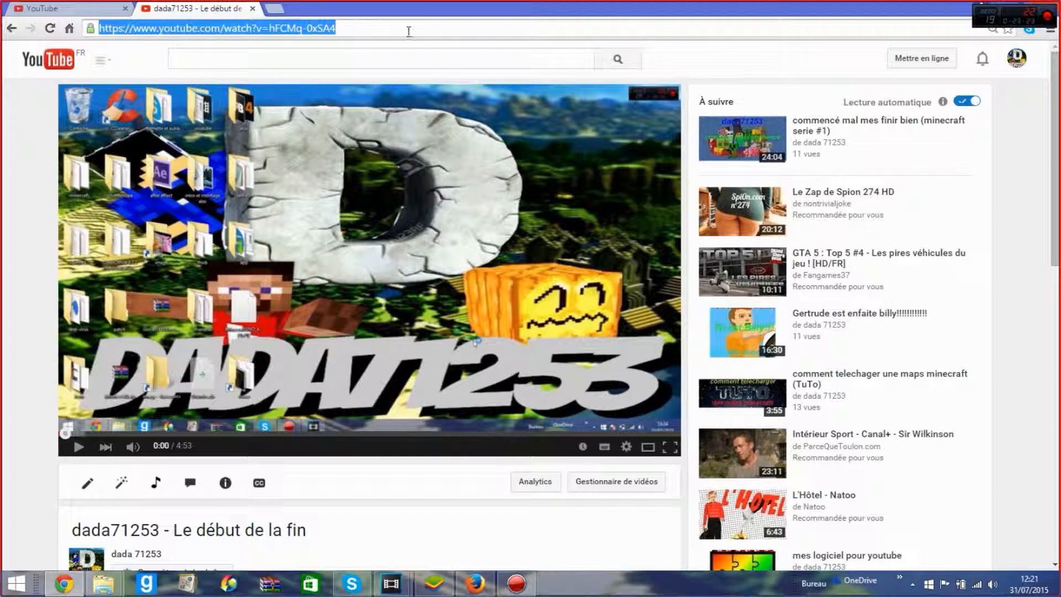
click(105, 29)
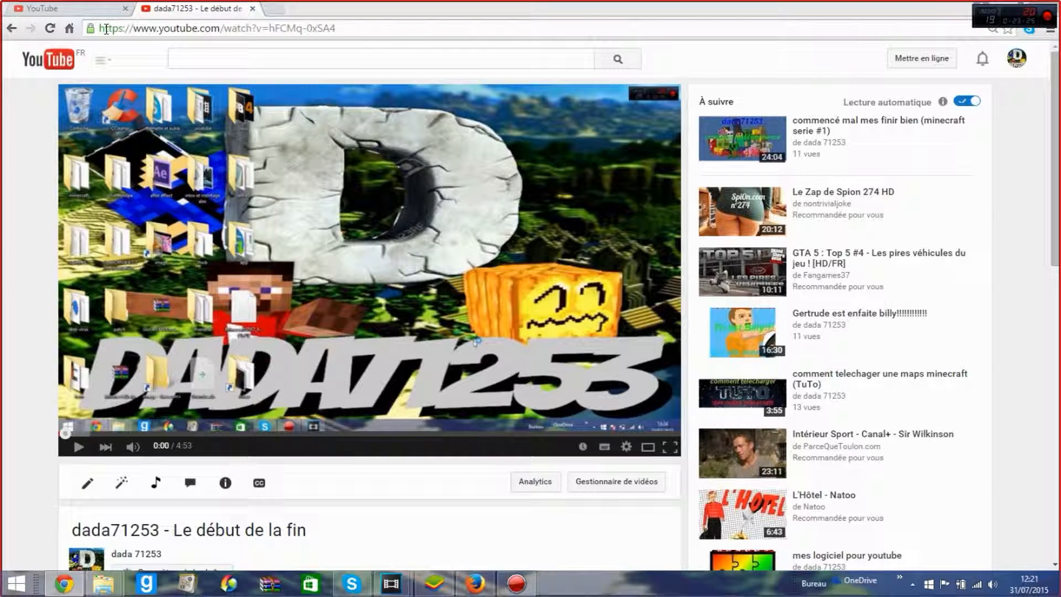
click(83, 9)
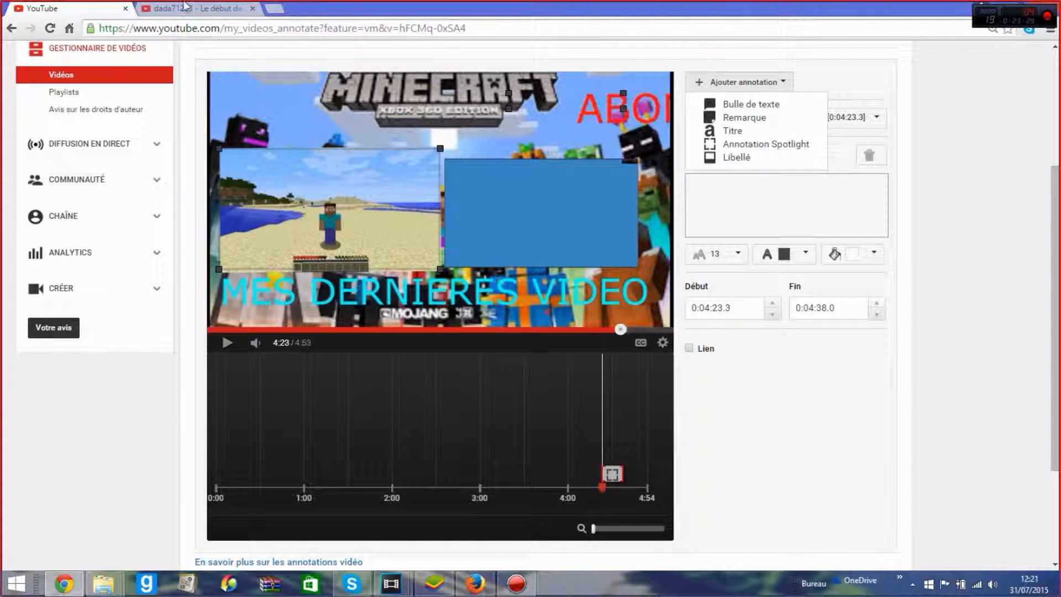
click(166, 8)
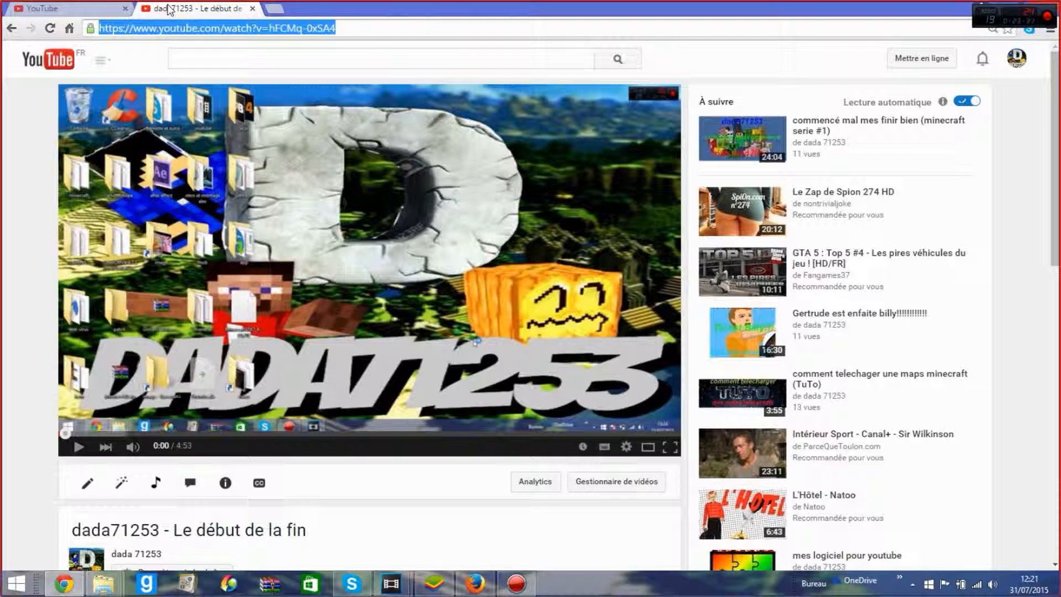
click(10, 29)
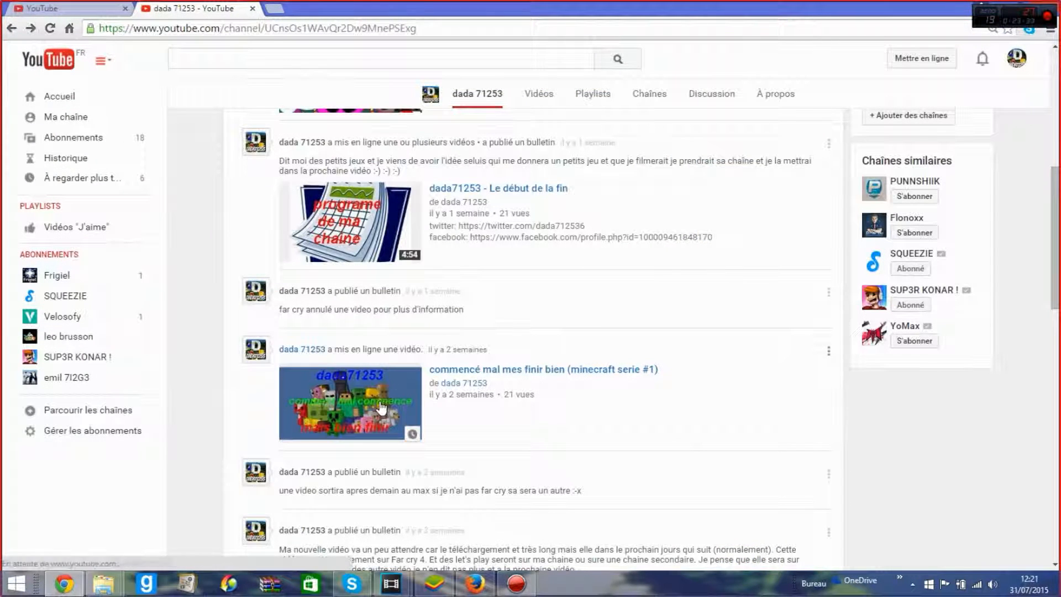
- Open the channel video "commencé mal mes finir bien (minecraft serie #1)", pause it and copy its web address
click(381, 408)
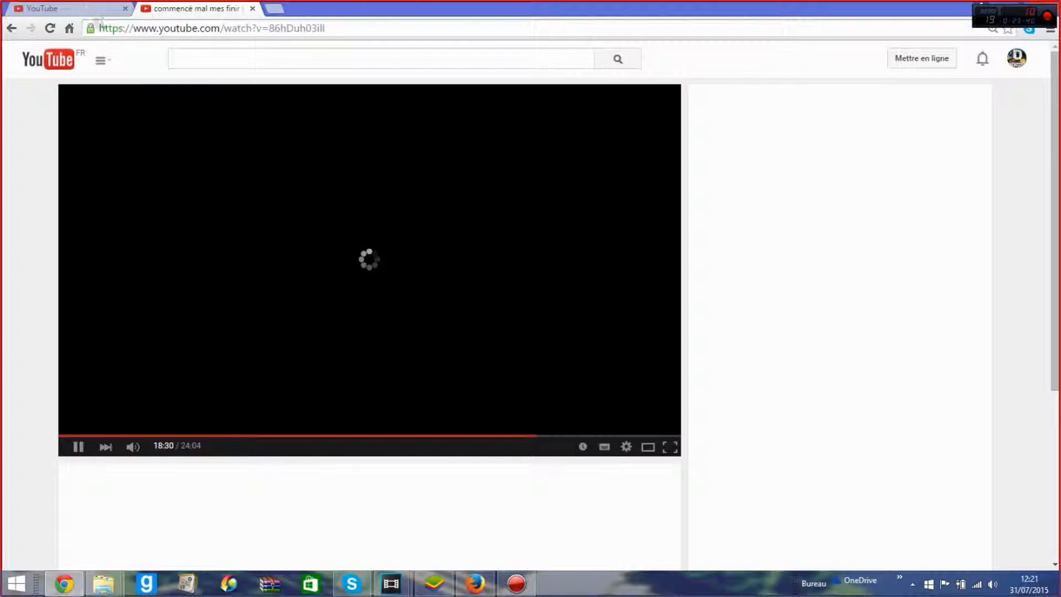
click(247, 274)
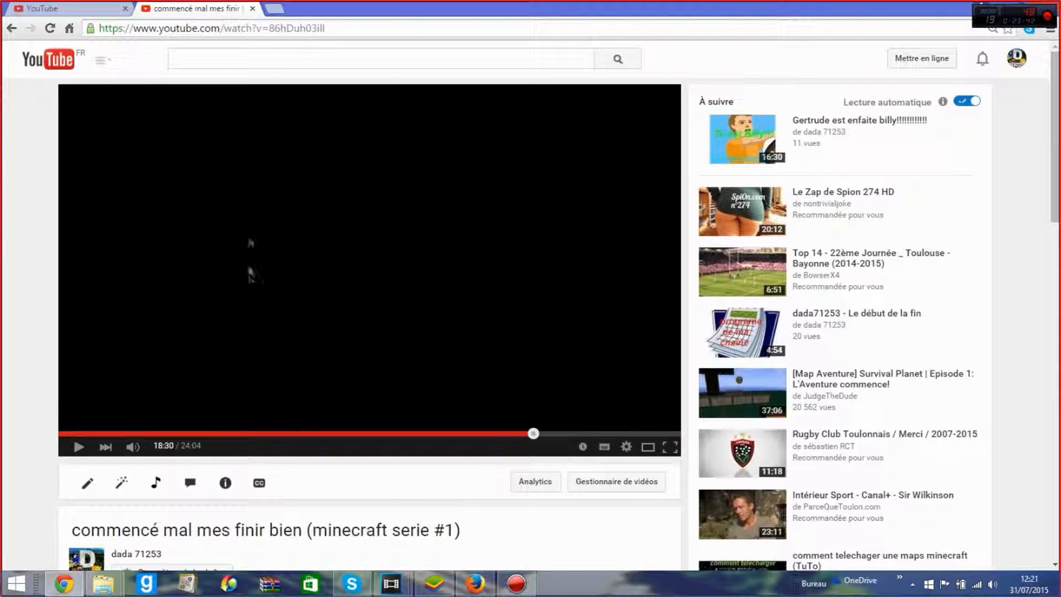
click(318, 32)
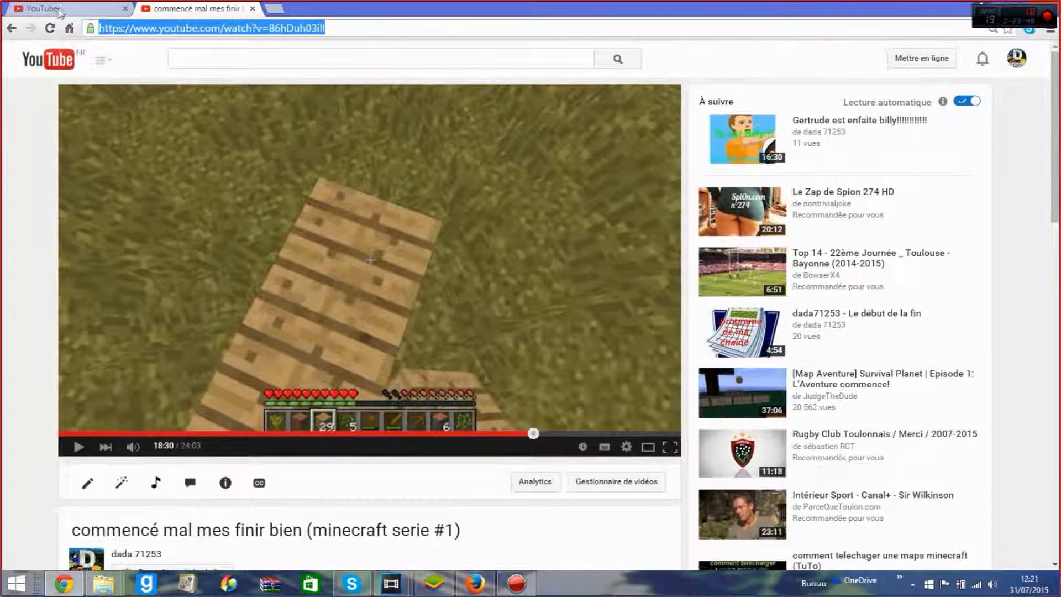
- Turn on a Vidéo link for the beach preview's Spotlight annotation and fill in the copied video address
click(60, 13)
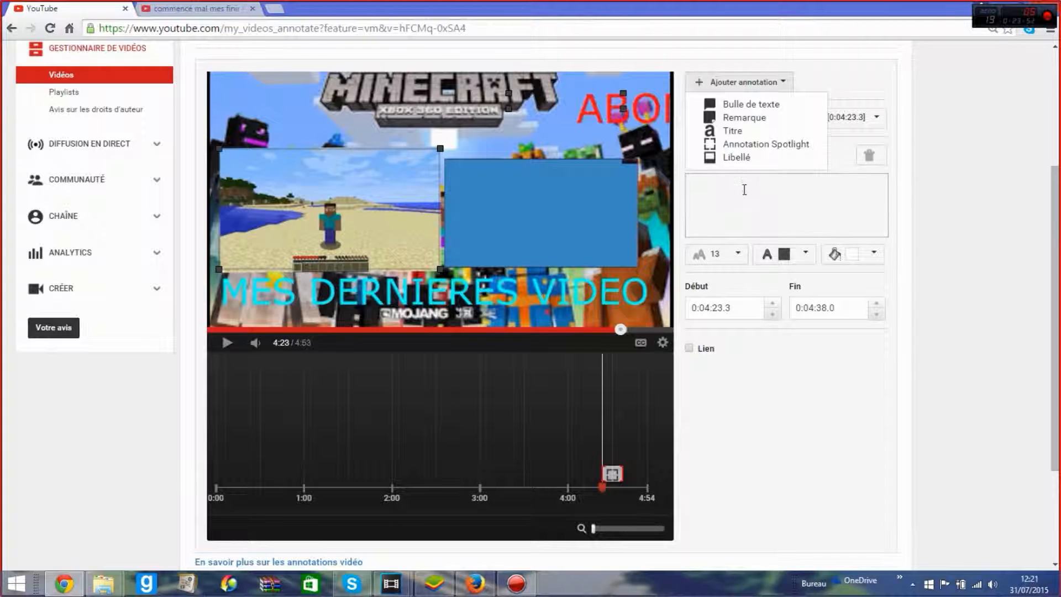
click(689, 348)
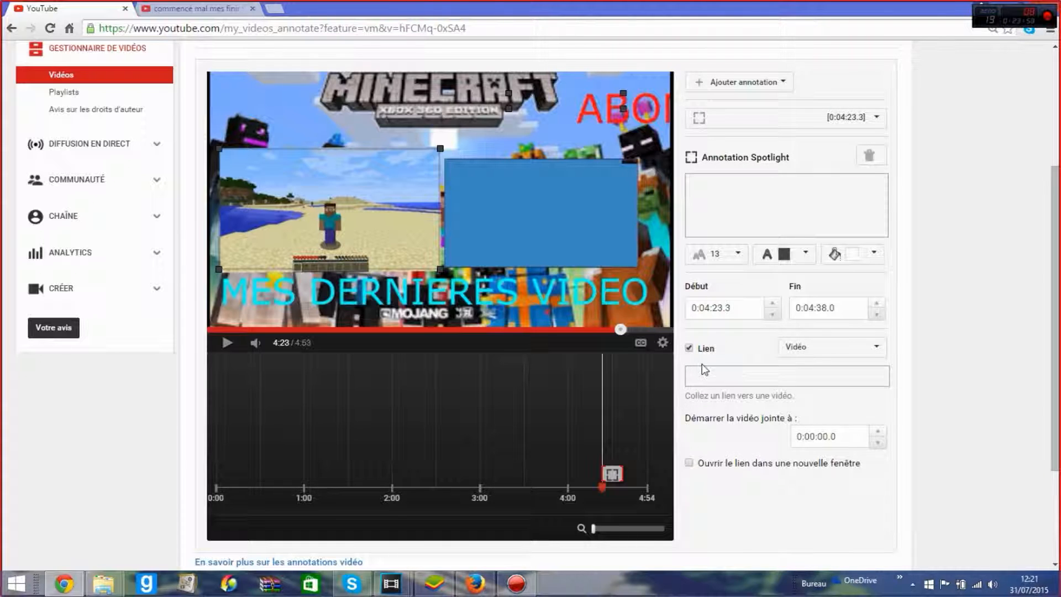
click(702, 366)
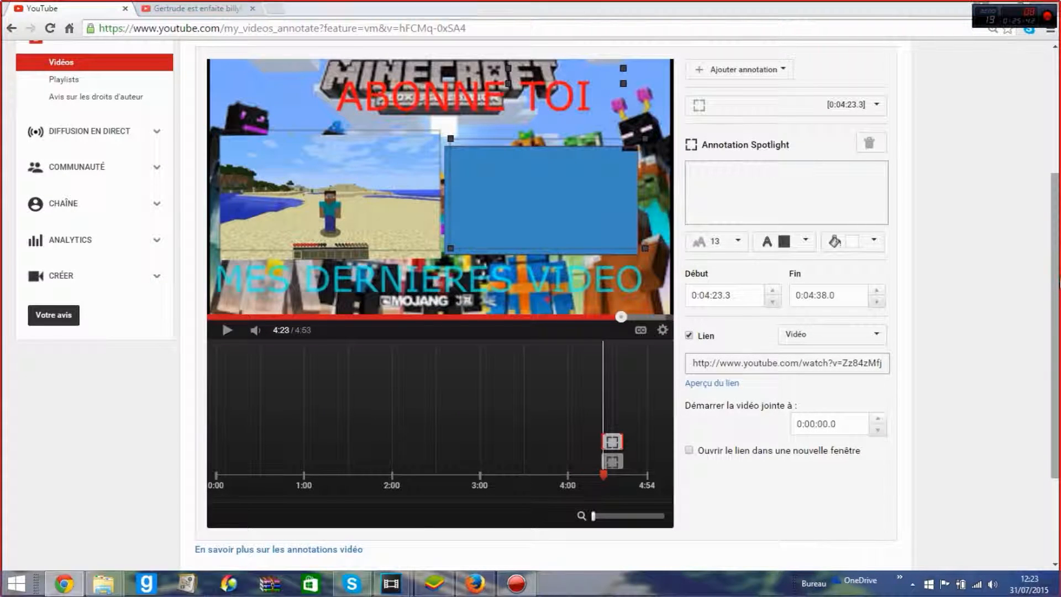
- Apply the linked Spotlight annotations to the video
drag(1056, 276, 1057, 158)
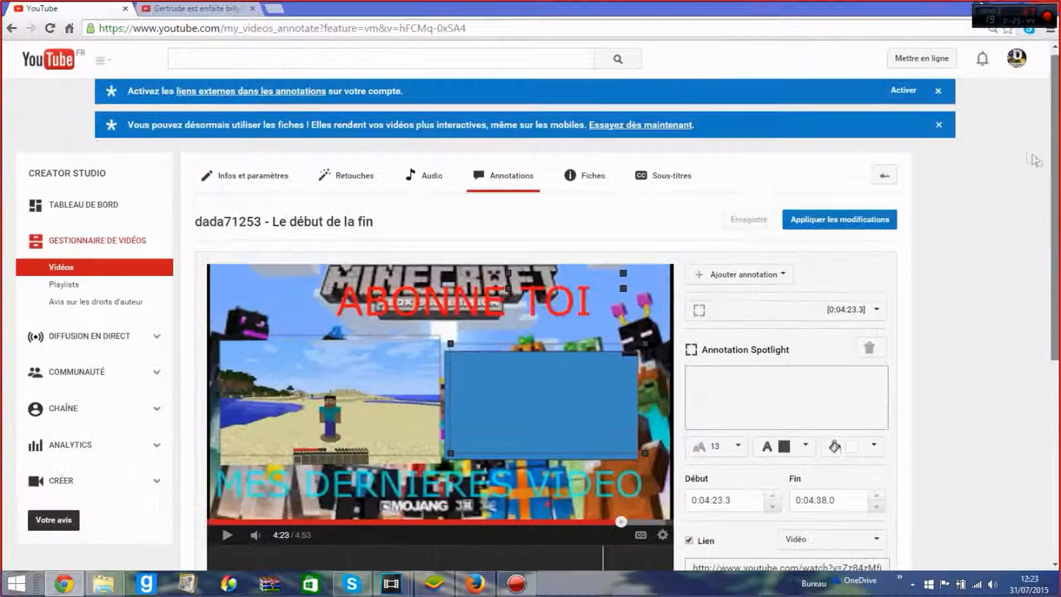
click(807, 222)
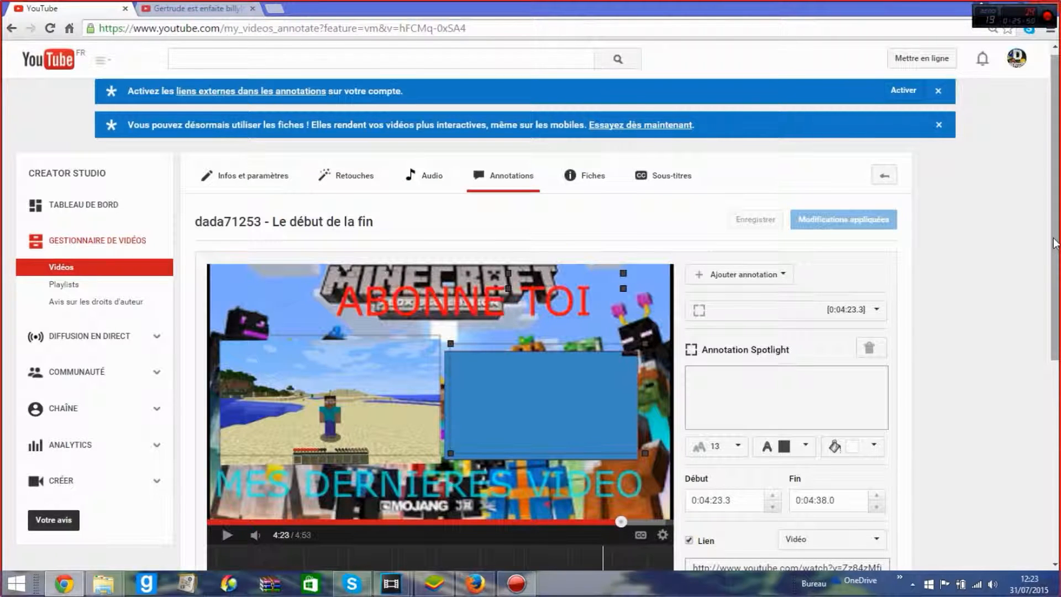
- Extend both Spotlight annotations on the timeline to end at 0:04:53.4 and apply the changes
scroll(1055, 243, down, 5)
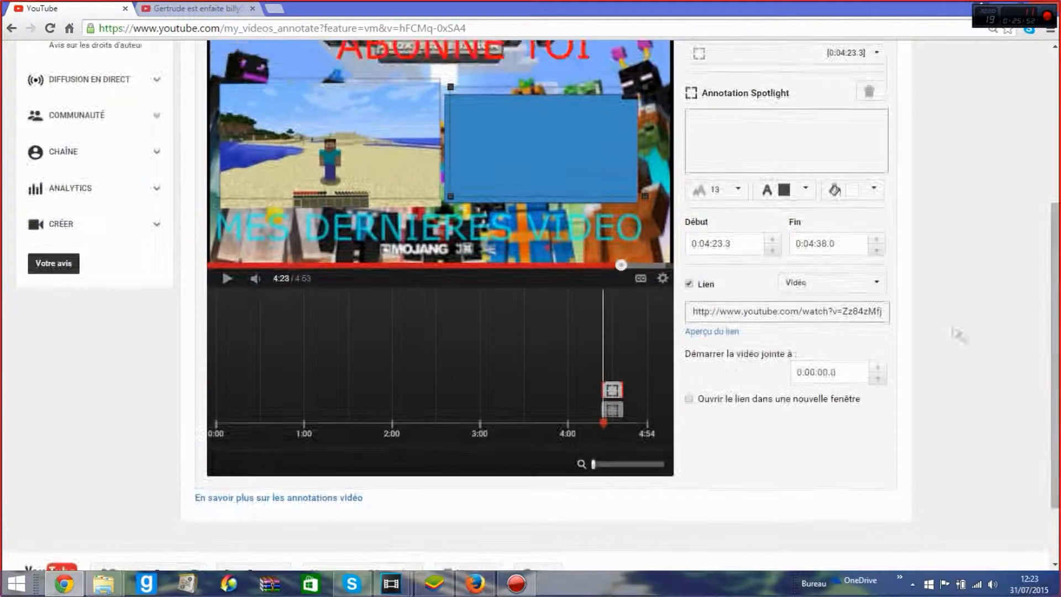
drag(631, 390, 654, 393)
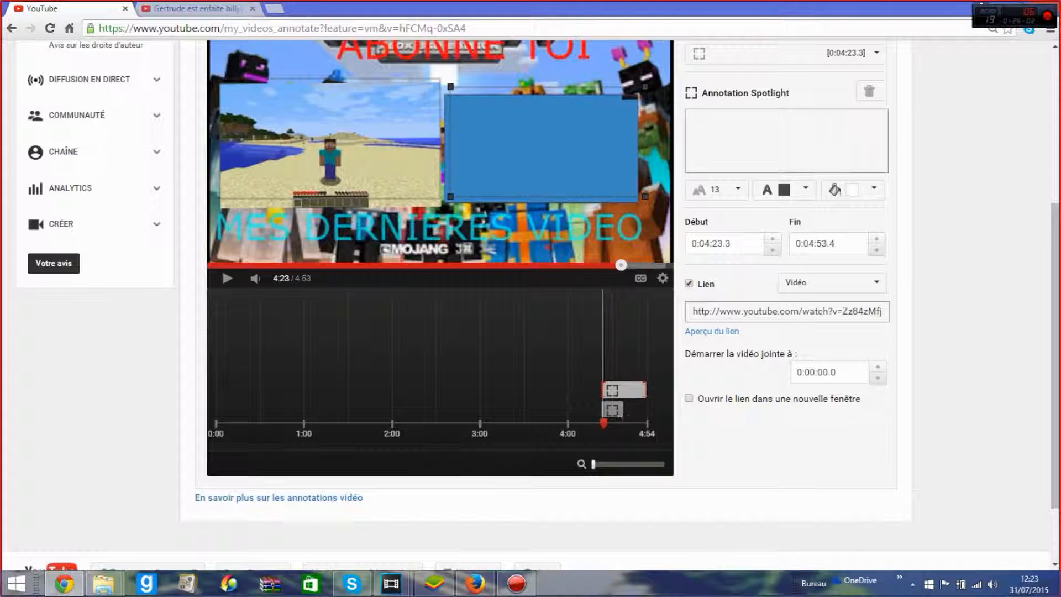
click(602, 409)
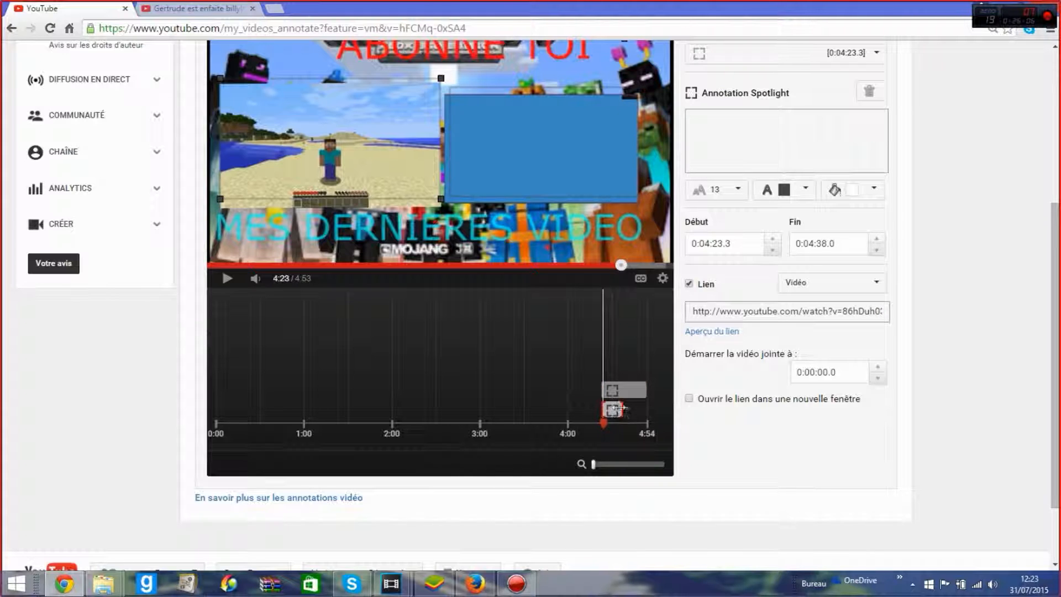
drag(617, 407, 649, 411)
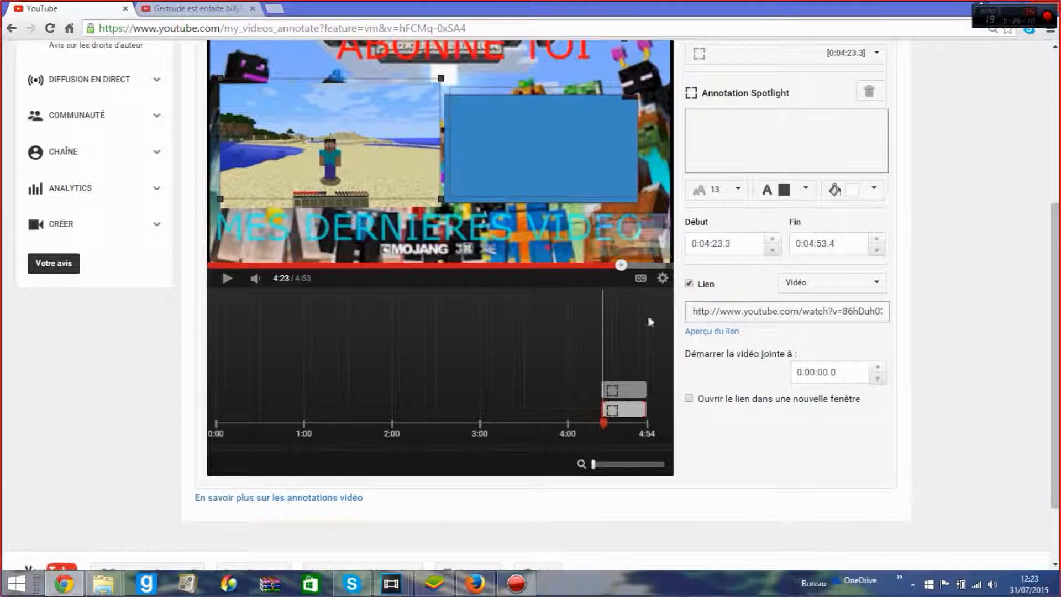
scroll(672, 265, up, 4)
click(801, 165)
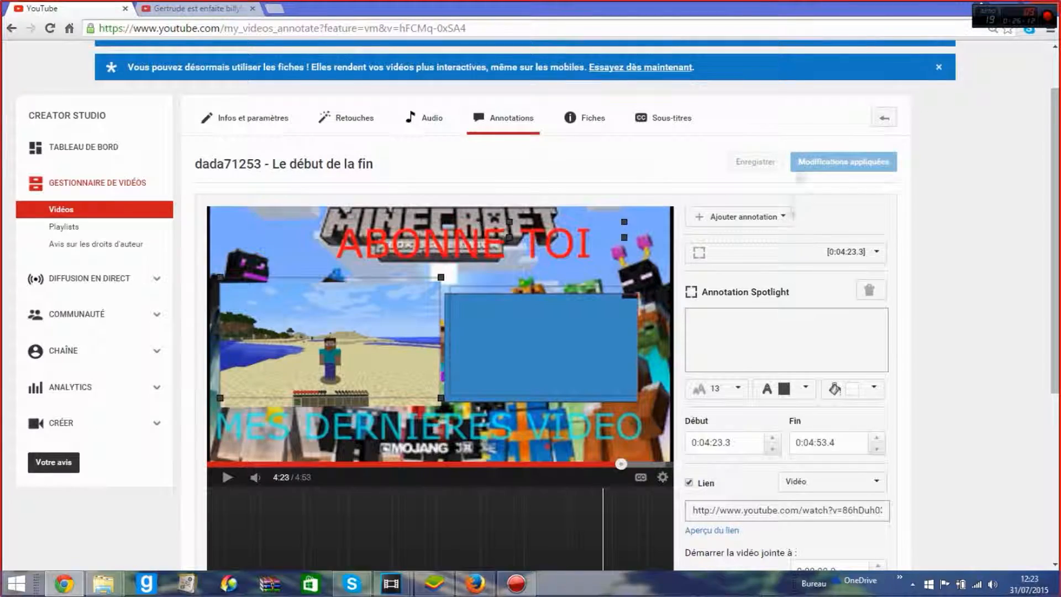
- Close the annotation editor, test the beach preview's Spotlight link in the published video, and rewind the paused linked video to its beginning
scroll(805, 279, down, 3)
scroll(823, 282, up, 3)
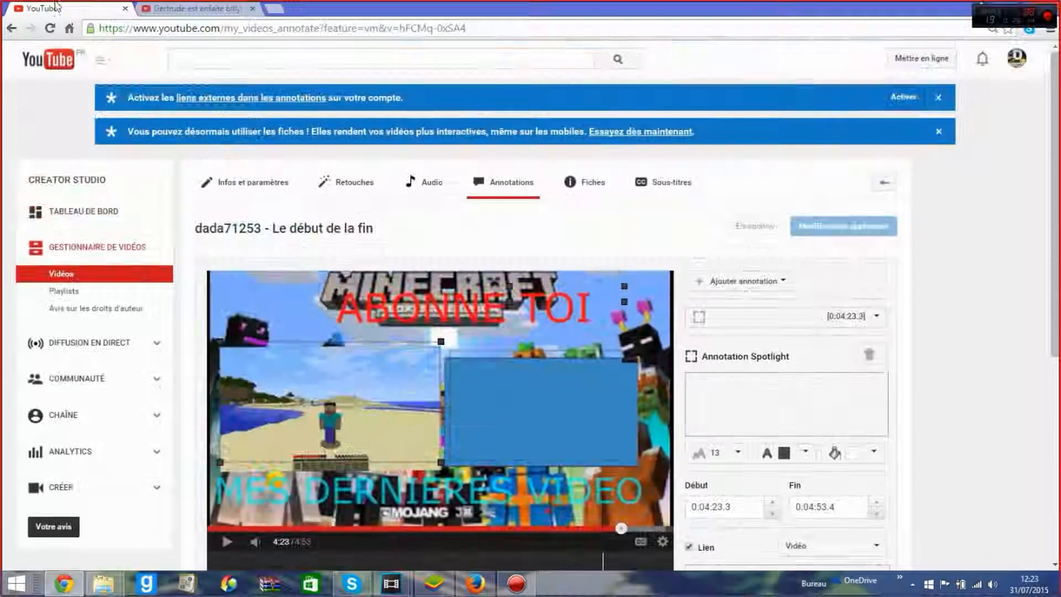
click(126, 7)
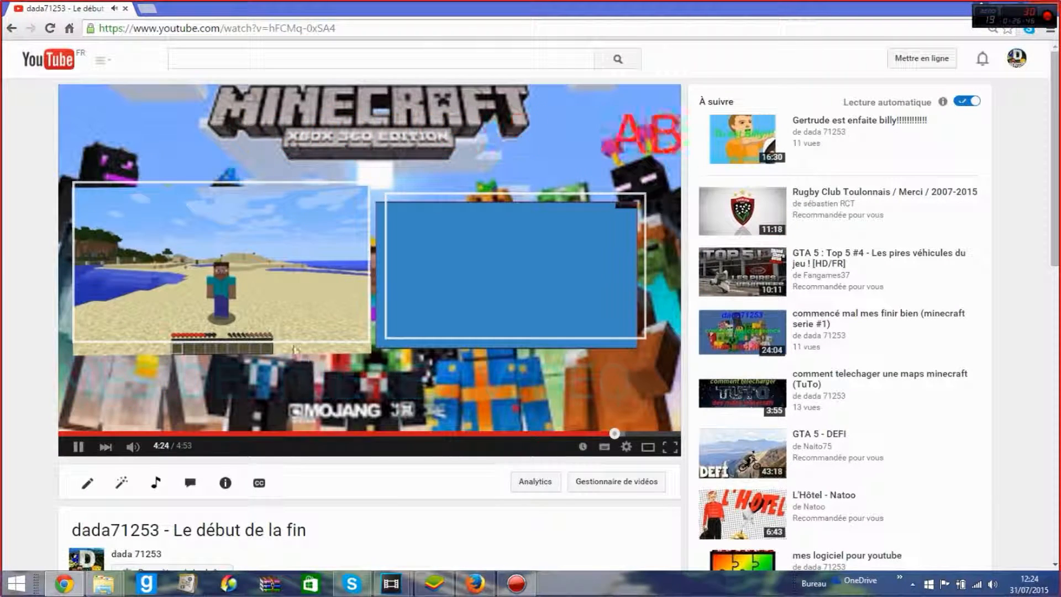
click(300, 326)
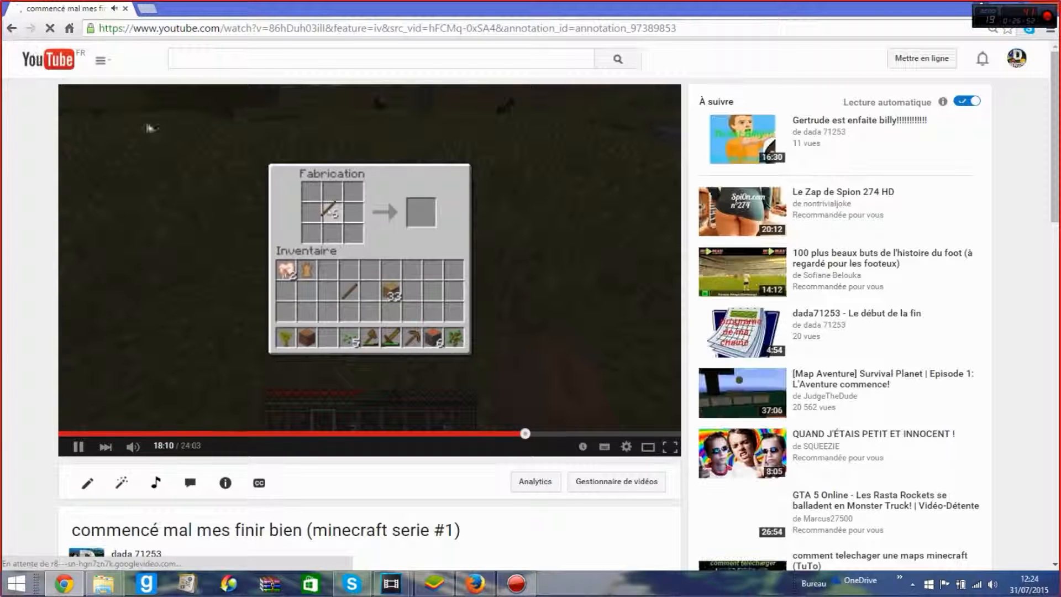
click(98, 307)
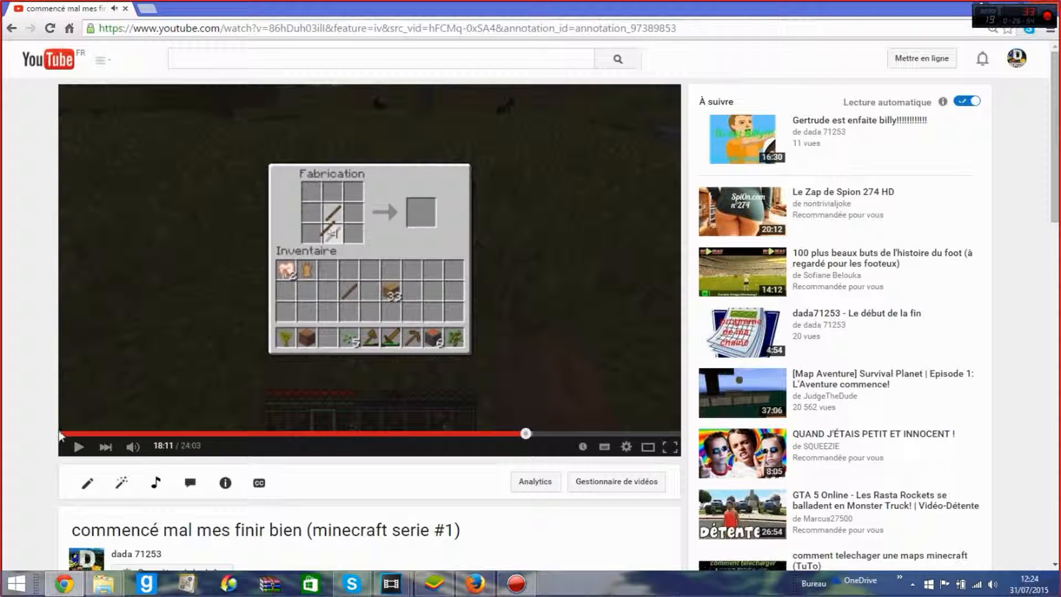
click(61, 432)
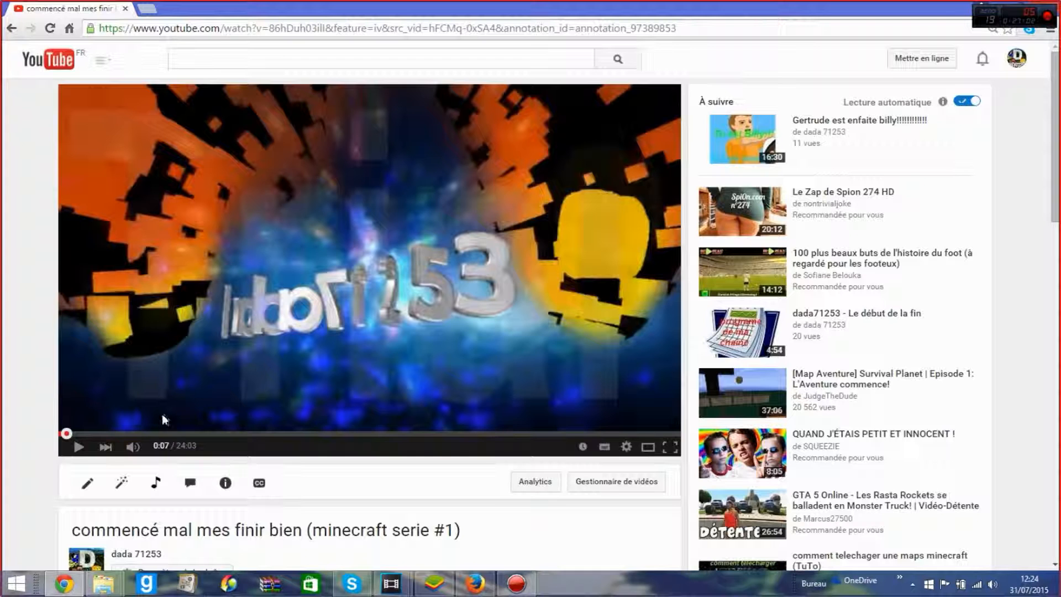
- Switch to the Vegas Pro outro project and return the playback cursor to the start of the timeline
click(390, 583)
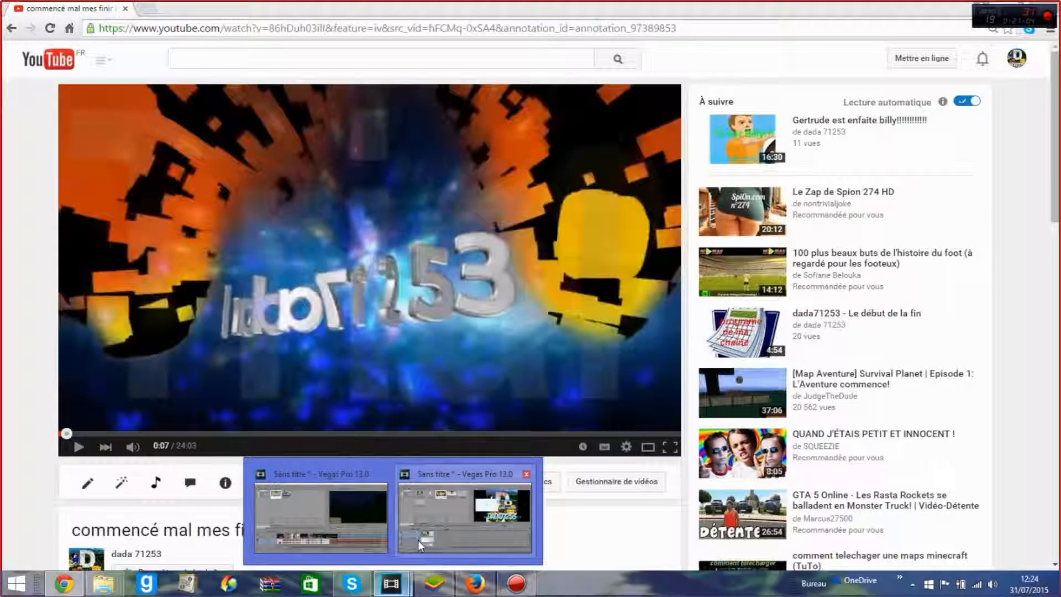
click(469, 489)
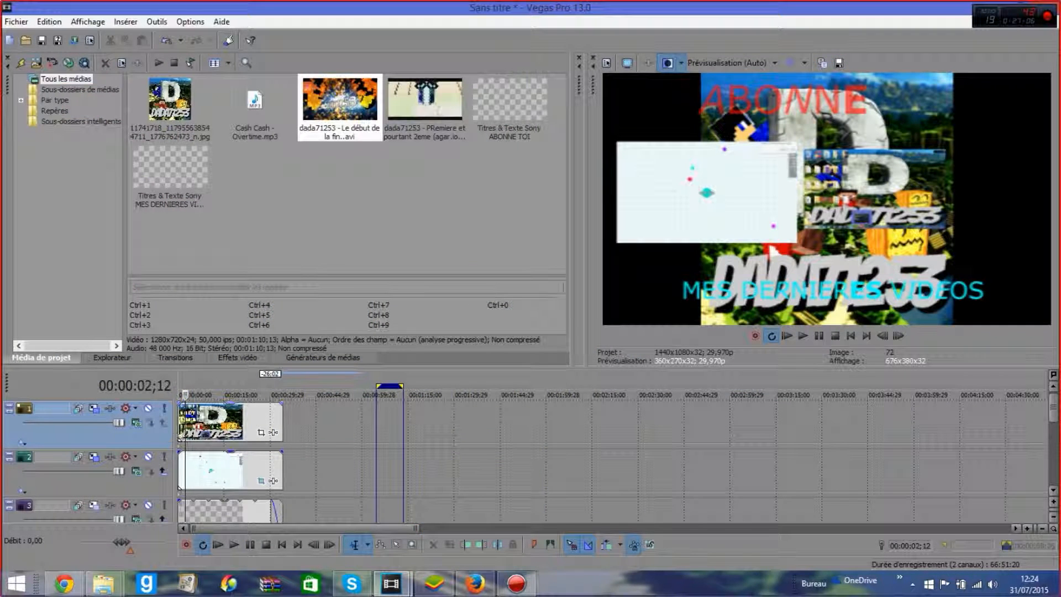
drag(188, 451, 168, 445)
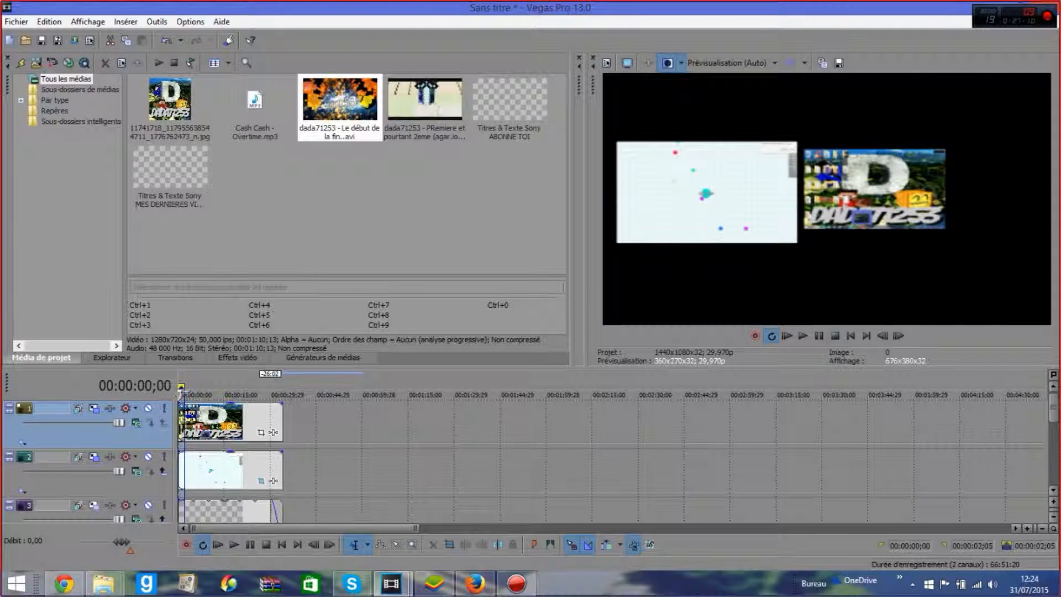
click(182, 390)
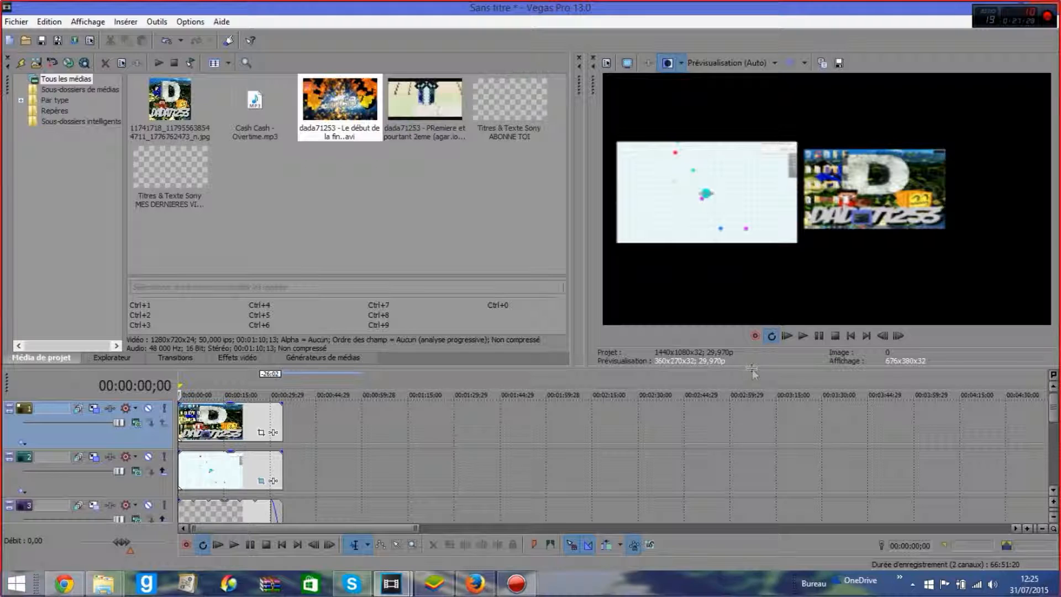
- Enlarge the preview area above the timeline and play the outro from the start
drag(743, 369, 717, 426)
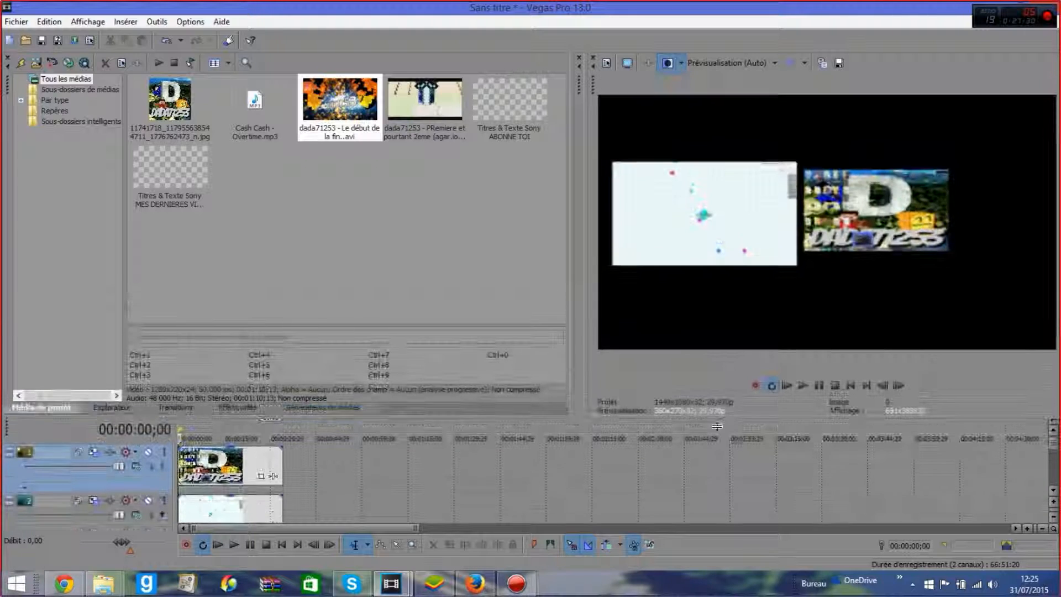
click(250, 546)
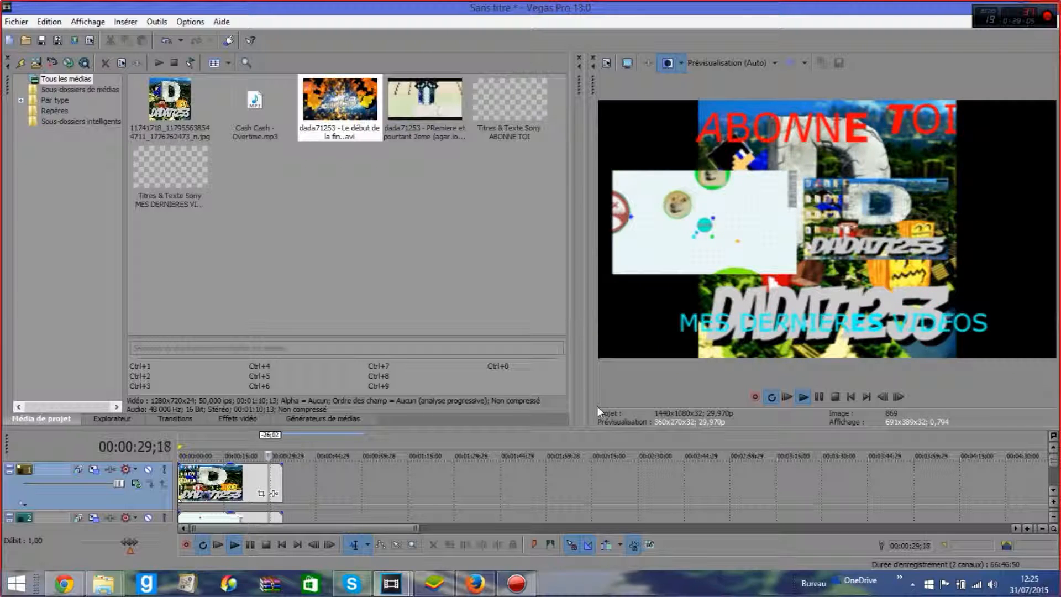
drag(599, 427, 589, 451)
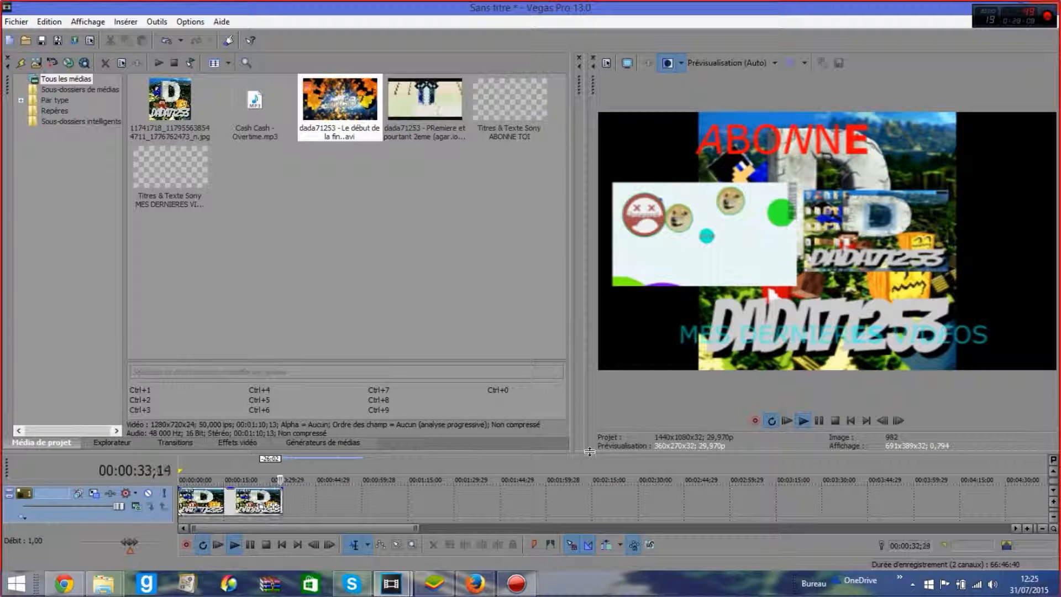